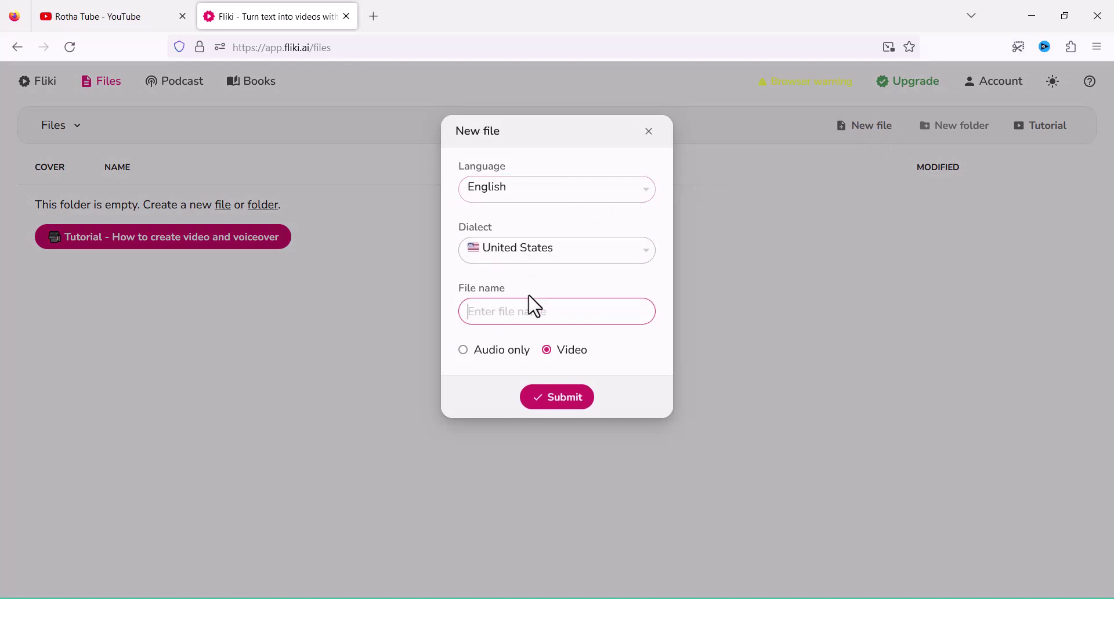
Name the new English (United States) file ChanSok, make it audio only and create it
text(ChanSok)
click(463, 350)
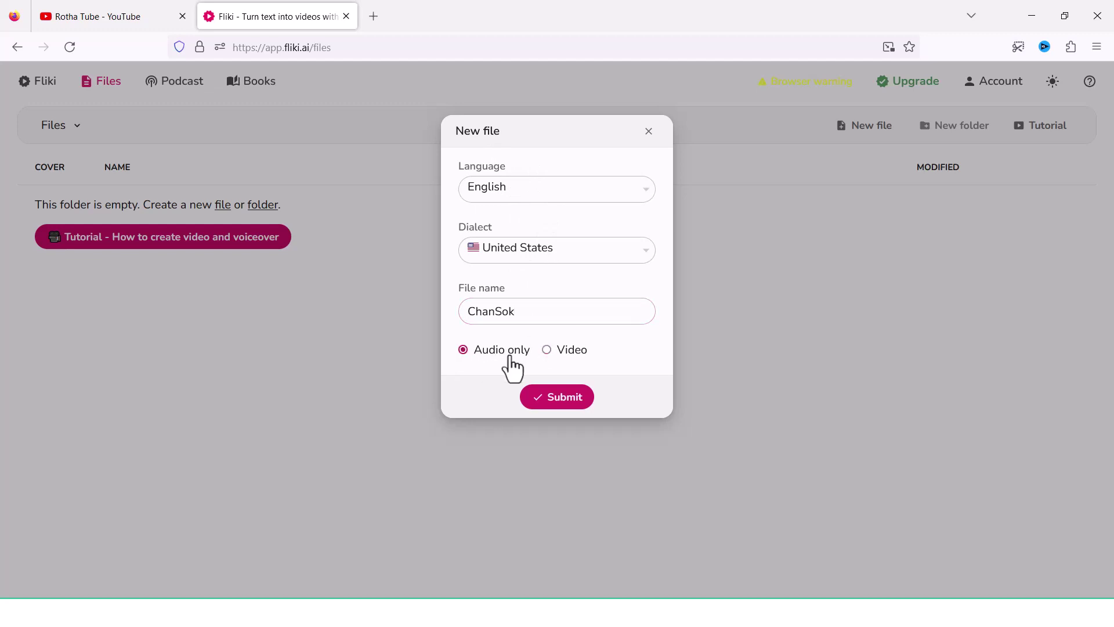
click(557, 405)
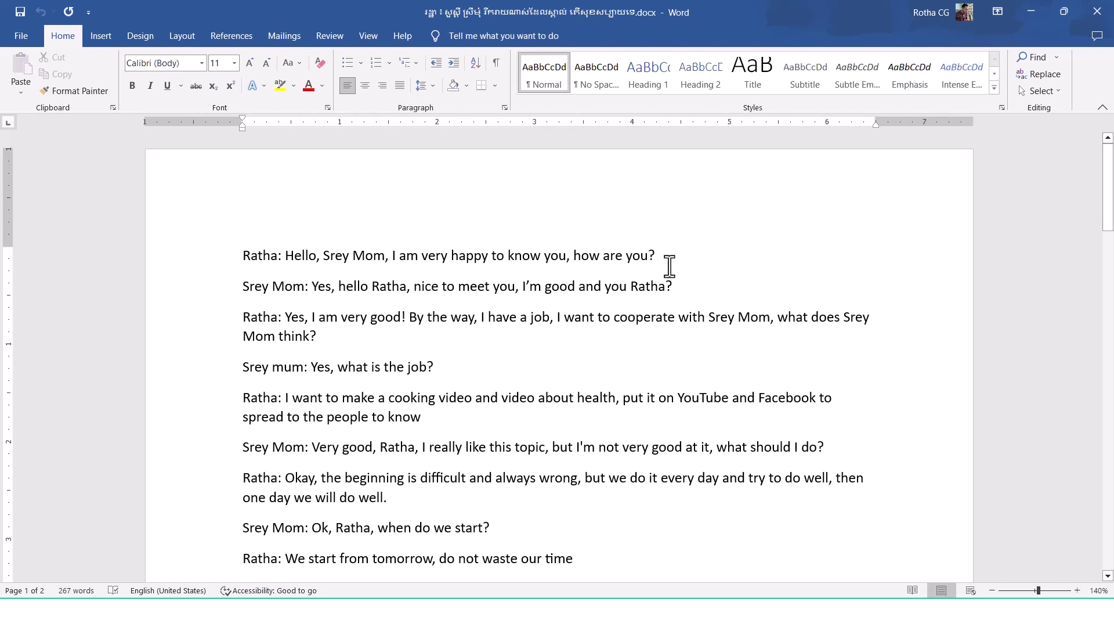
Copy the first spoken line of the Word script, without its speaker label, into Scene 1's voiceover text
drag(609, 255, 293, 267)
key(ctrl+c)
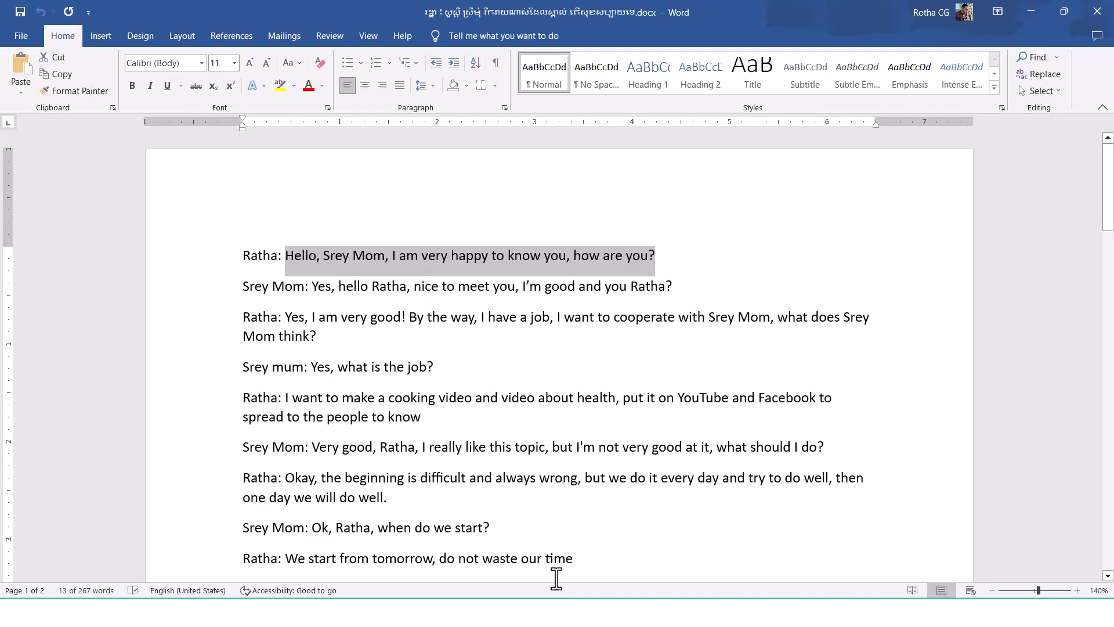
key(alt+Tab)
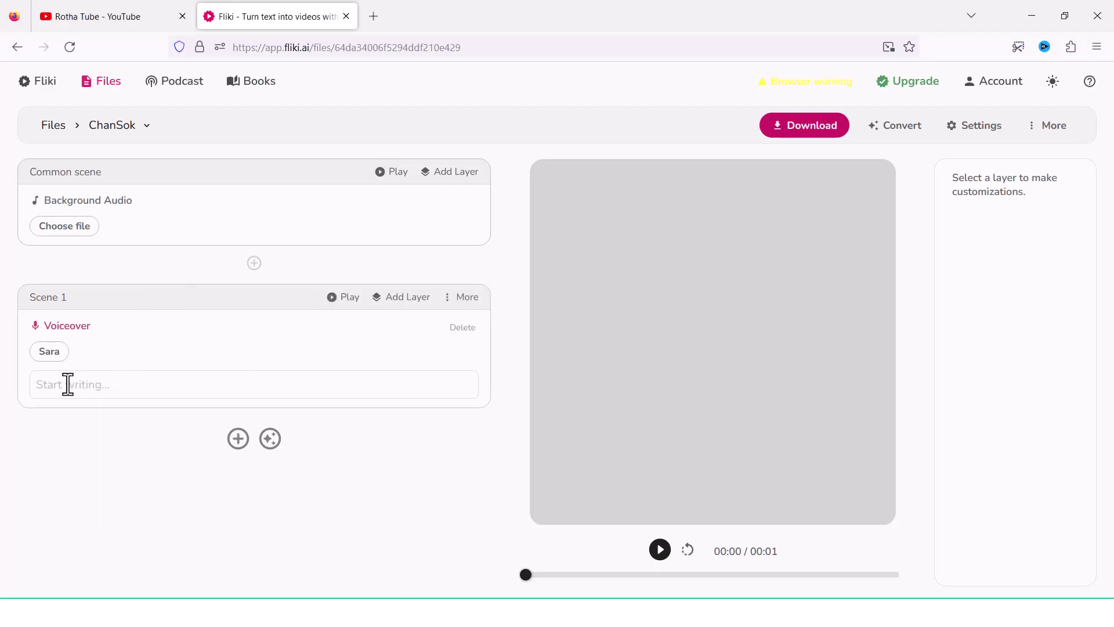
click(68, 385)
key(ctrl+v)
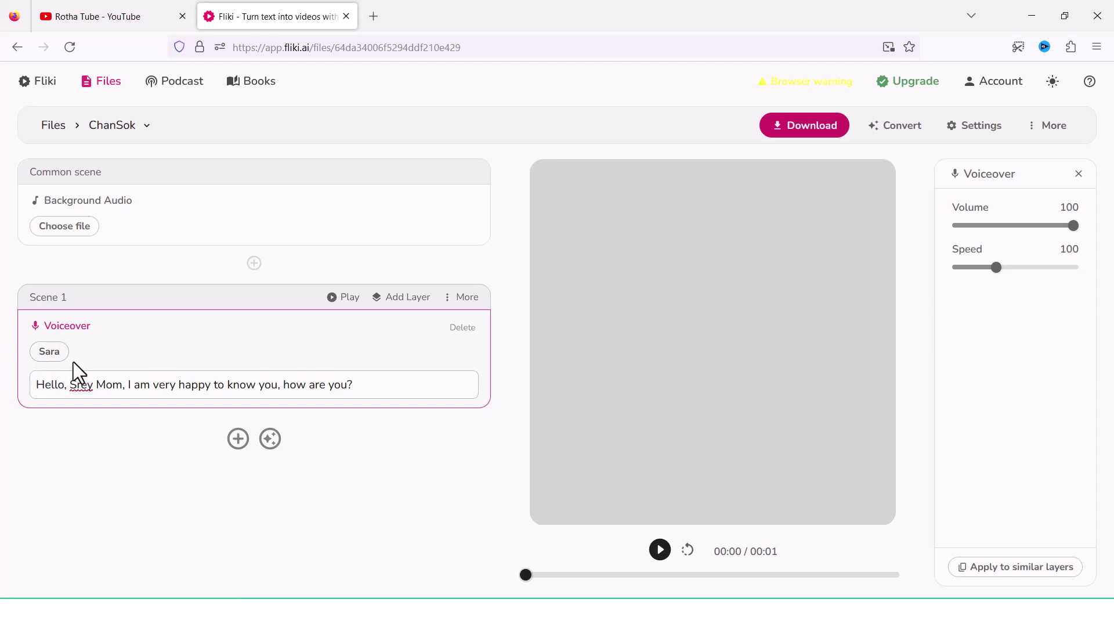
Set Scene 1's voice to the male standard voice Jacob, preview the voiceover and download its audio
click(47, 352)
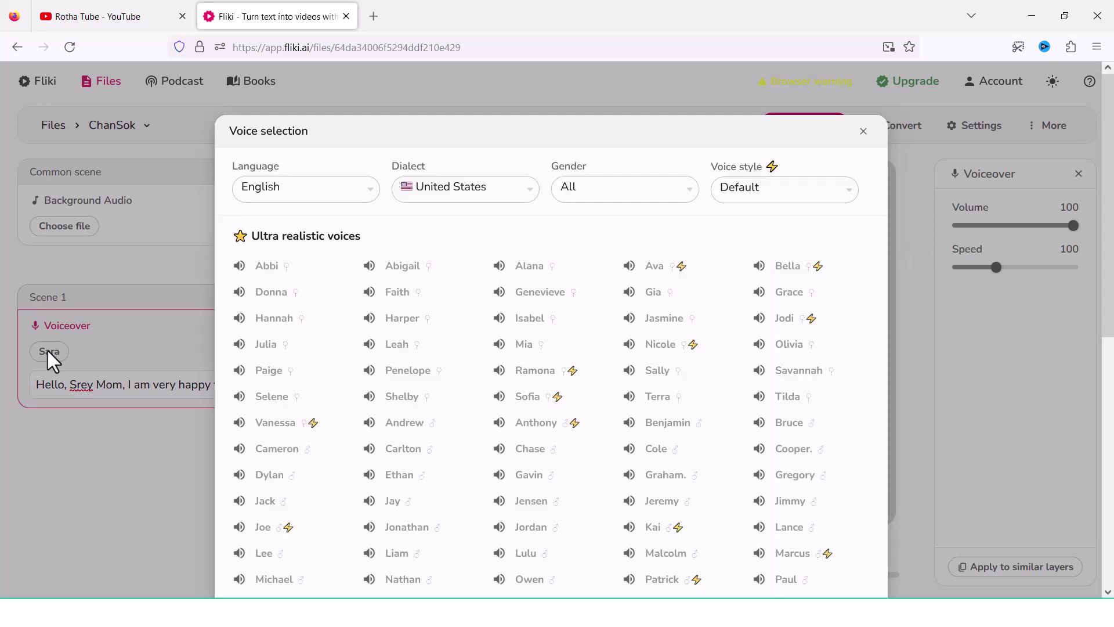
click(625, 190)
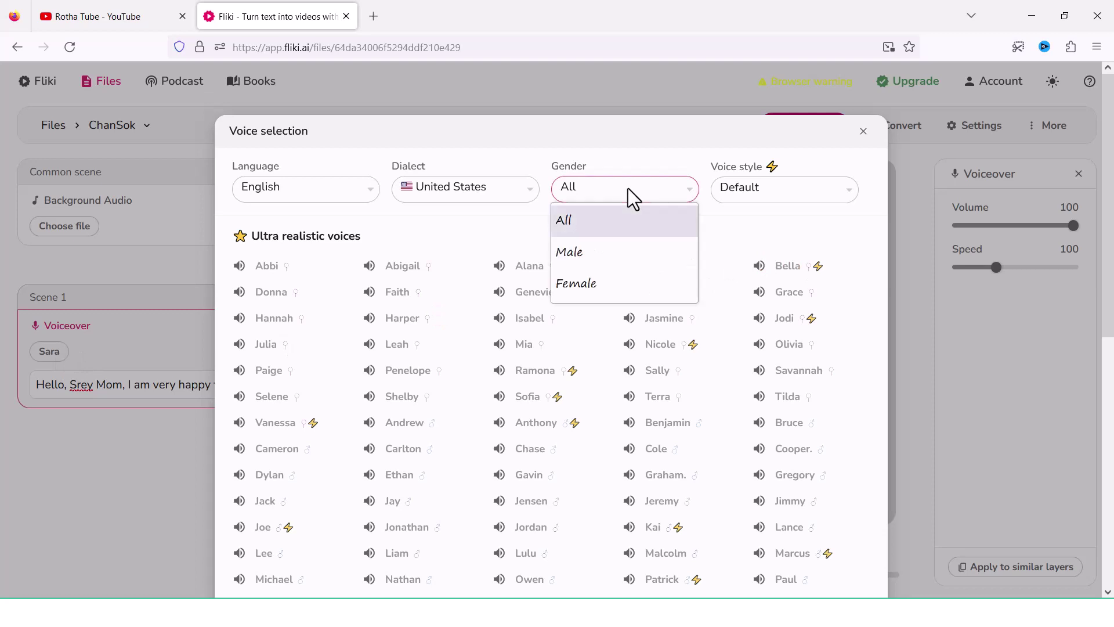
click(619, 251)
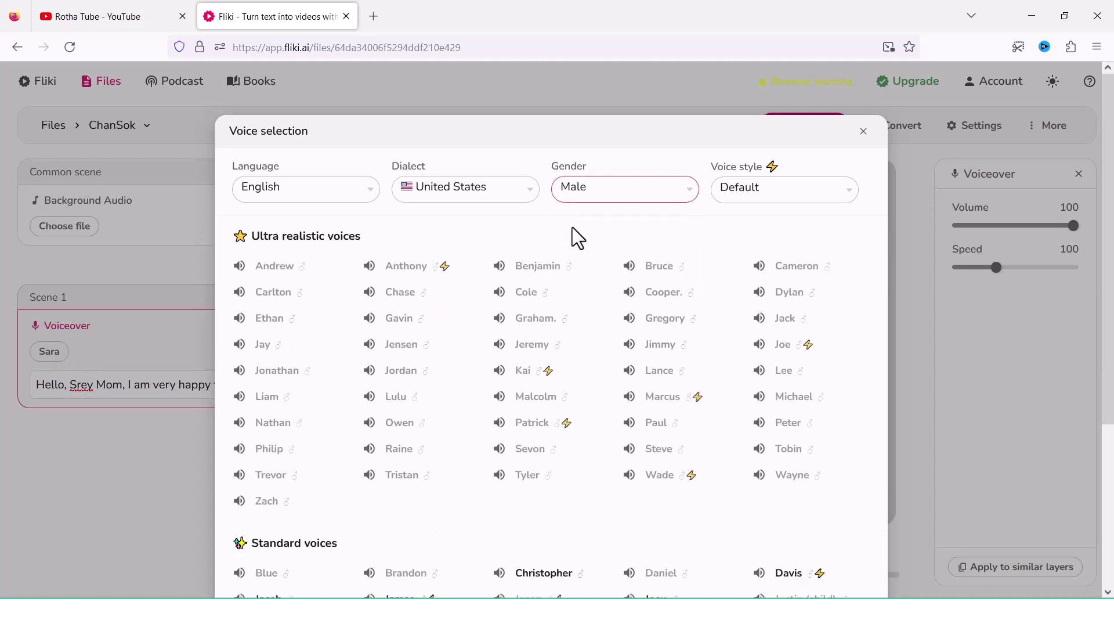
click(253, 243)
double_click(259, 240)
click(302, 244)
scroll(476, 357, down, 5)
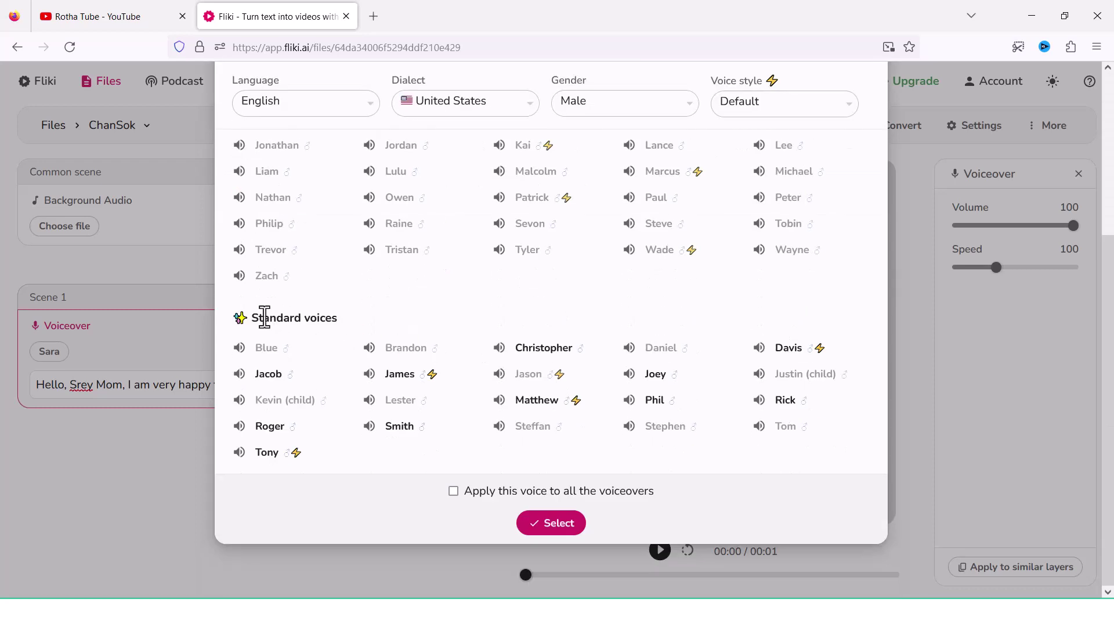
double_click(264, 317)
click(291, 321)
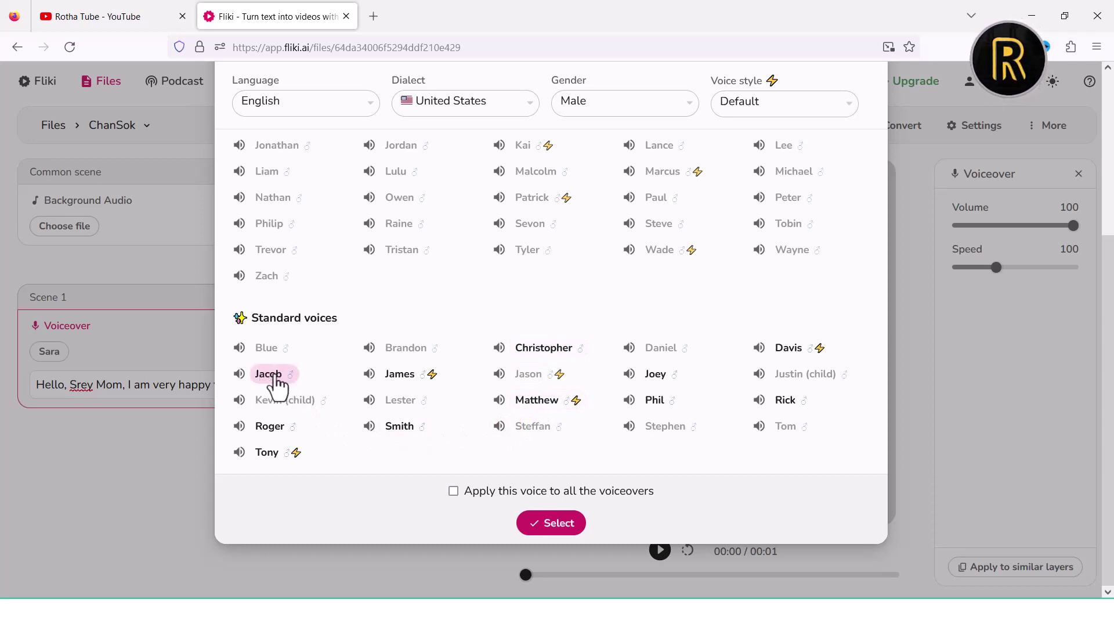
click(272, 376)
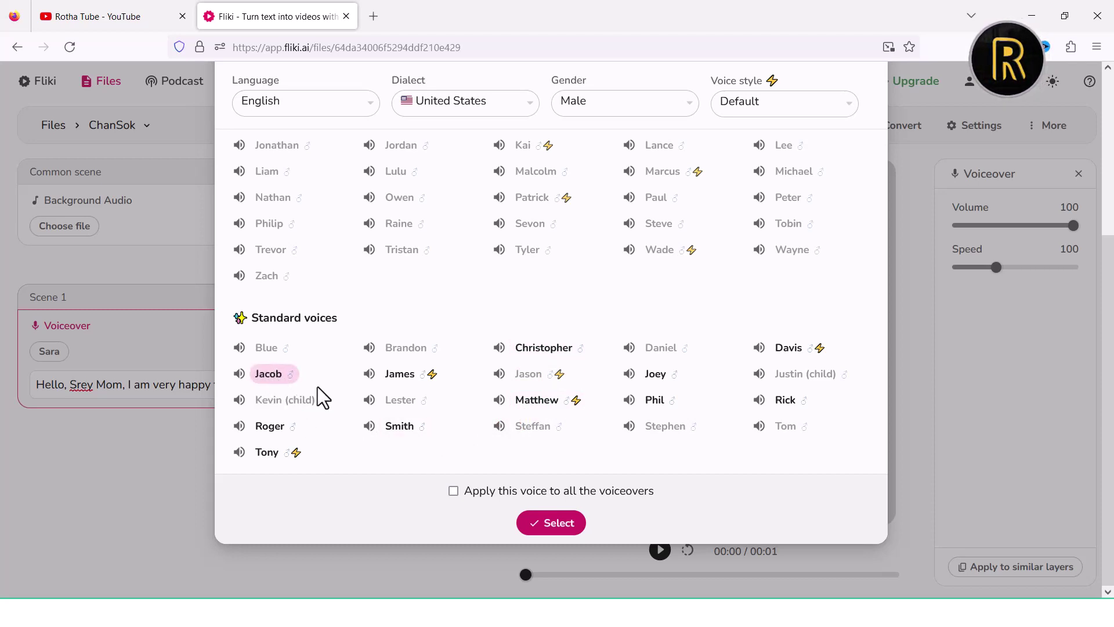
click(554, 524)
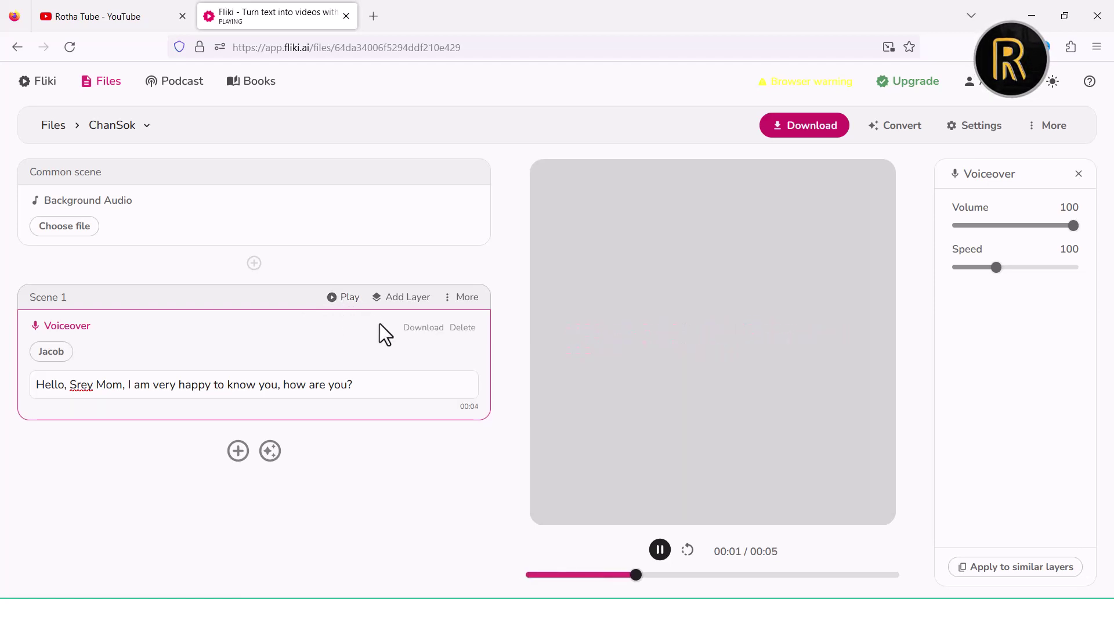
click(660, 549)
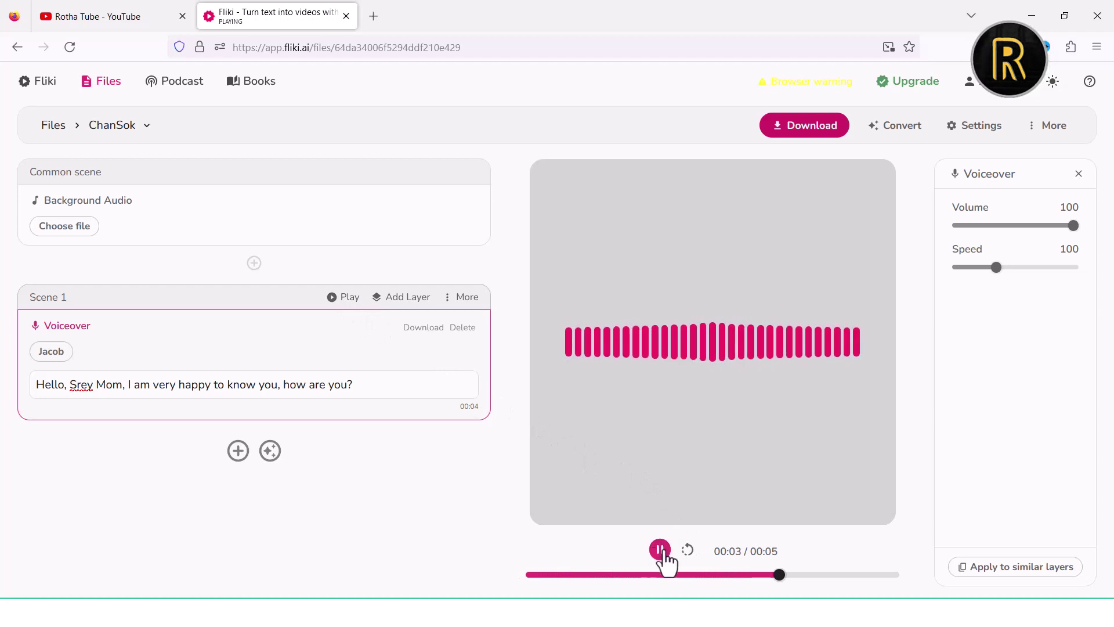
click(421, 329)
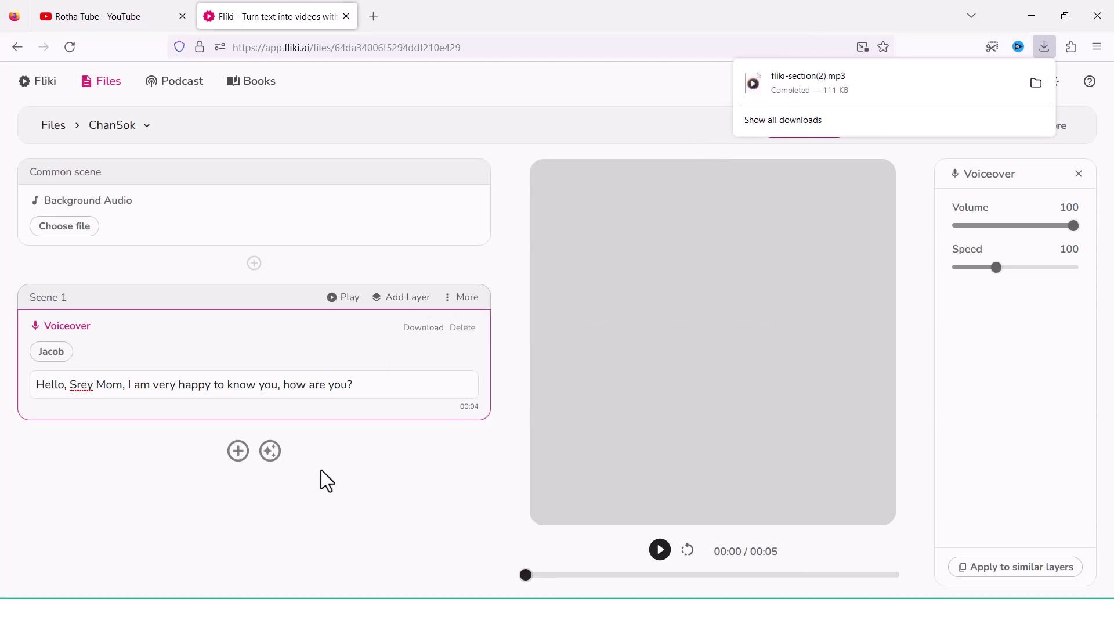
Add Scene 2 and copy the second spoken line of the Word script into its voiceover text
click(237, 452)
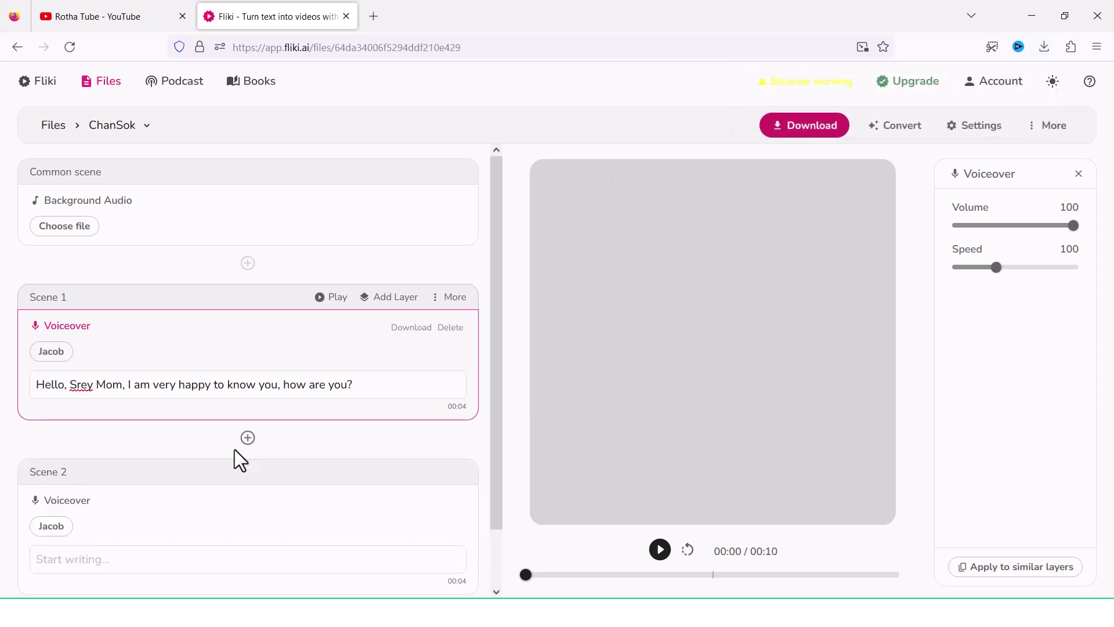
scroll(238, 460, down, 1)
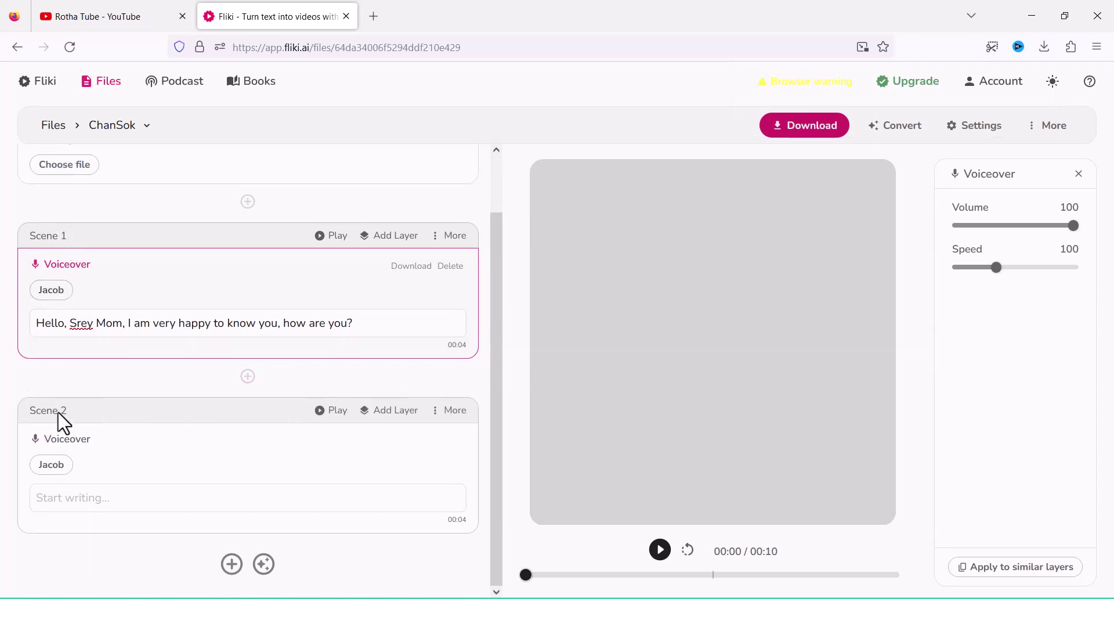
key(alt+Tab)
drag(680, 290, 312, 292)
key(ctrl+c)
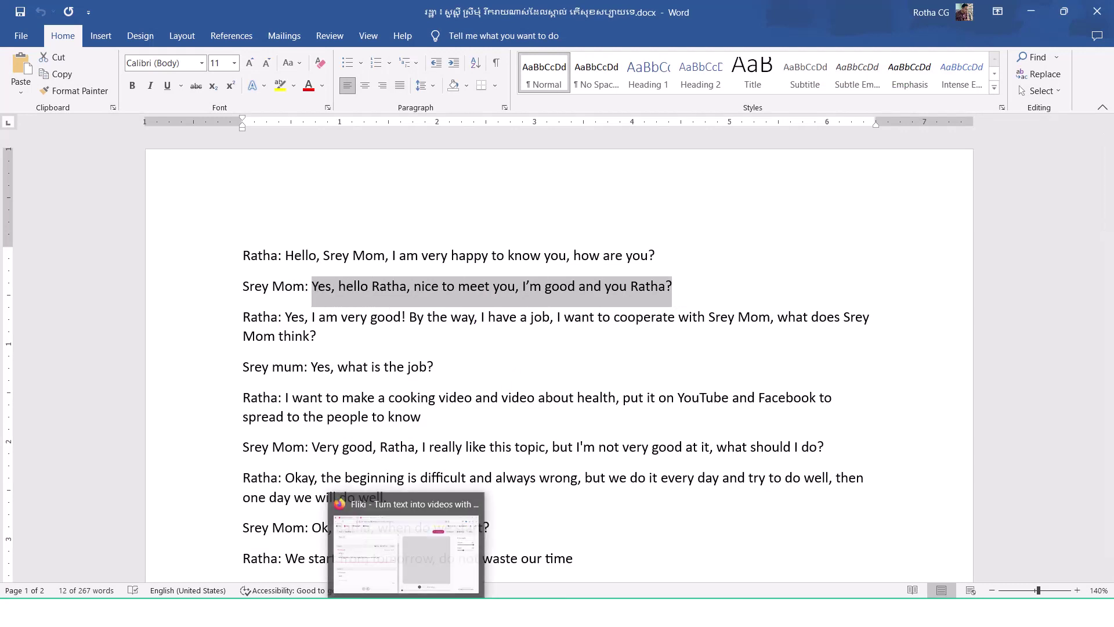
click(497, 612)
click(118, 497)
key(ctrl+v)
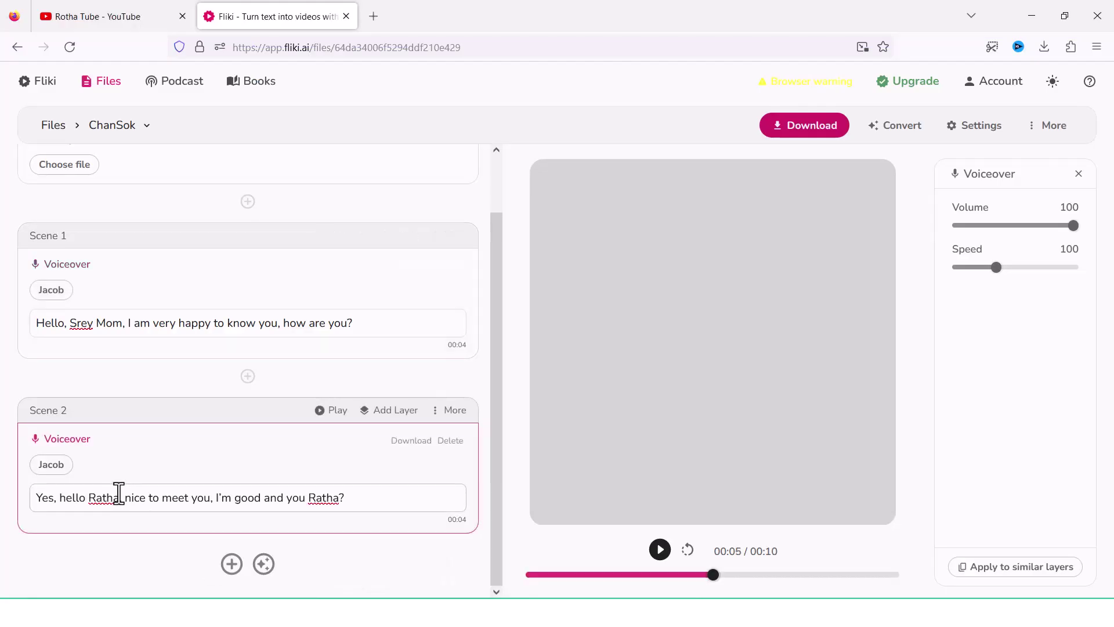
Set Scene 2's voice to the female standard voice Elizabeth, preview the voiceover and download its audio
click(62, 471)
click(758, 194)
click(653, 188)
click(655, 187)
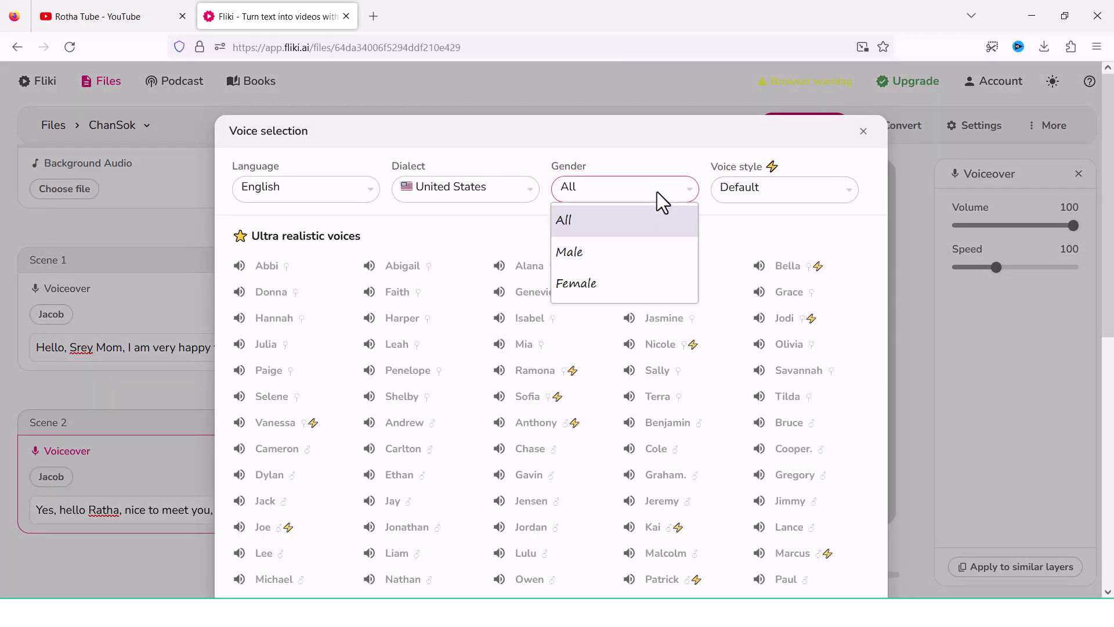
click(612, 284)
scroll(503, 378, down, 2)
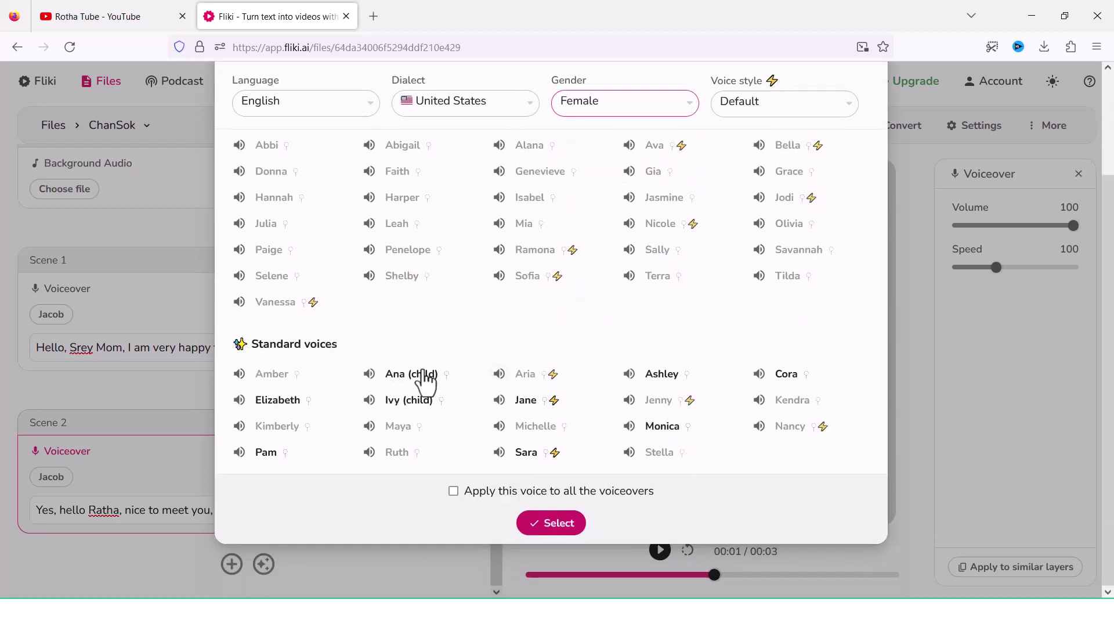
click(272, 401)
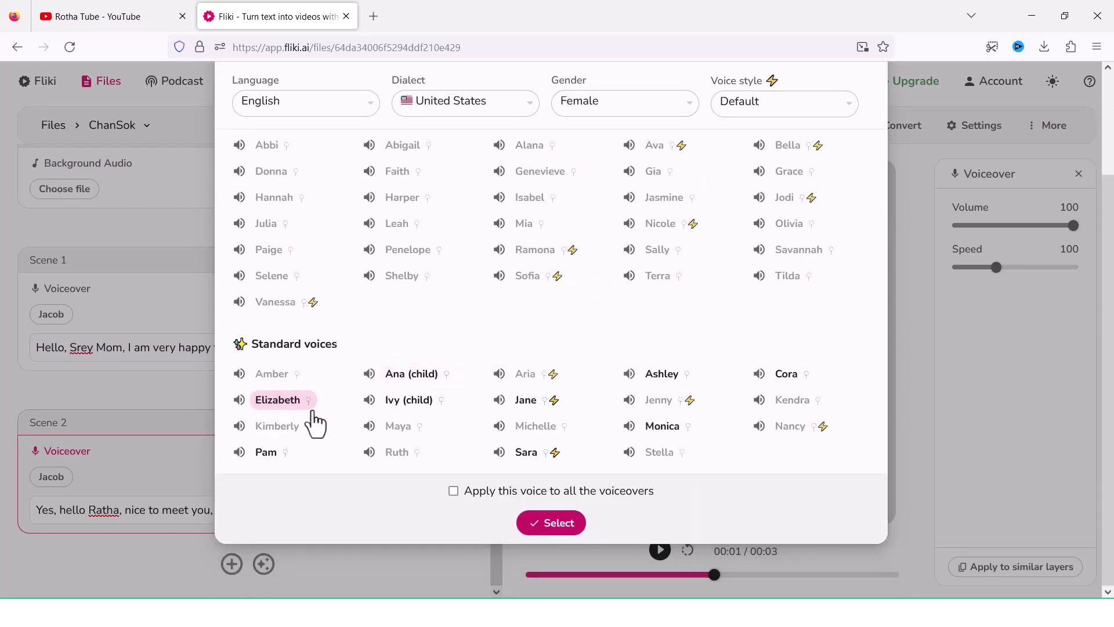
click(554, 525)
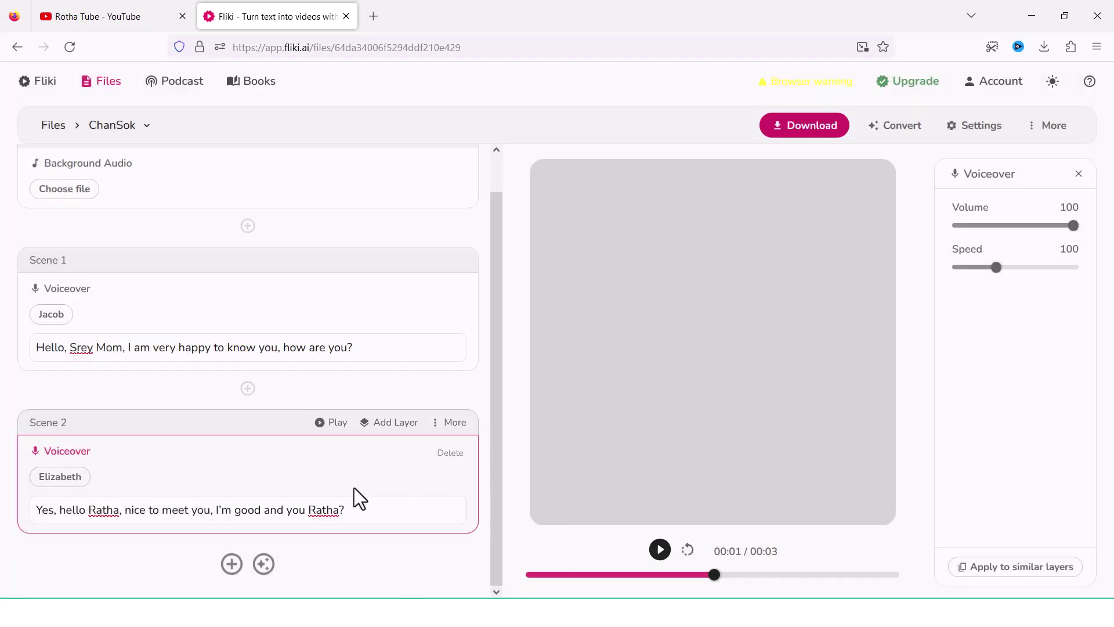
click(335, 424)
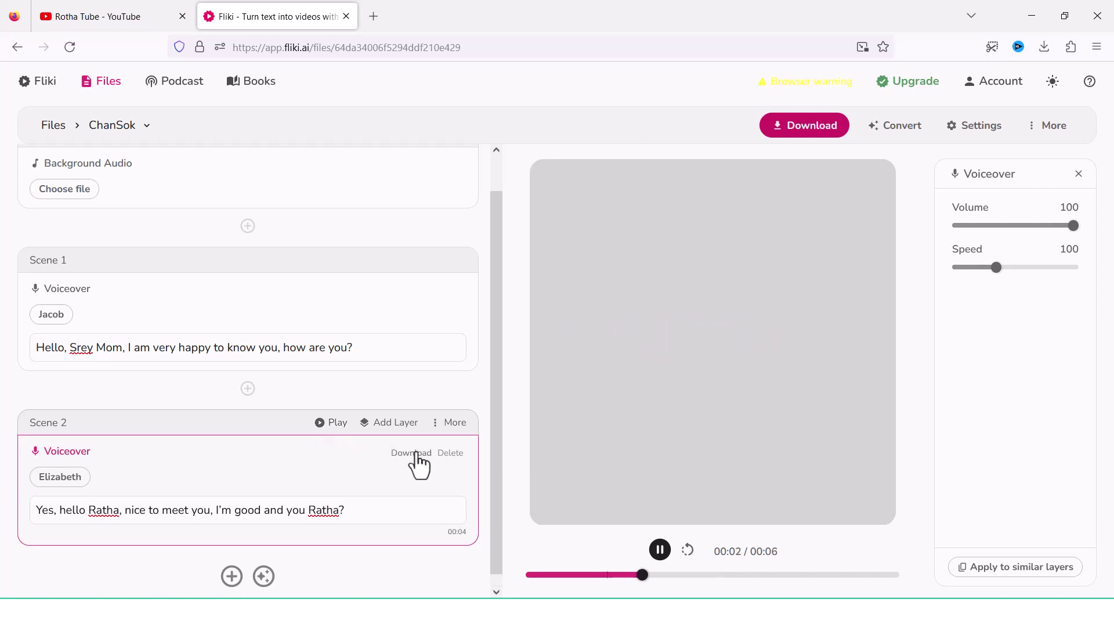
click(412, 453)
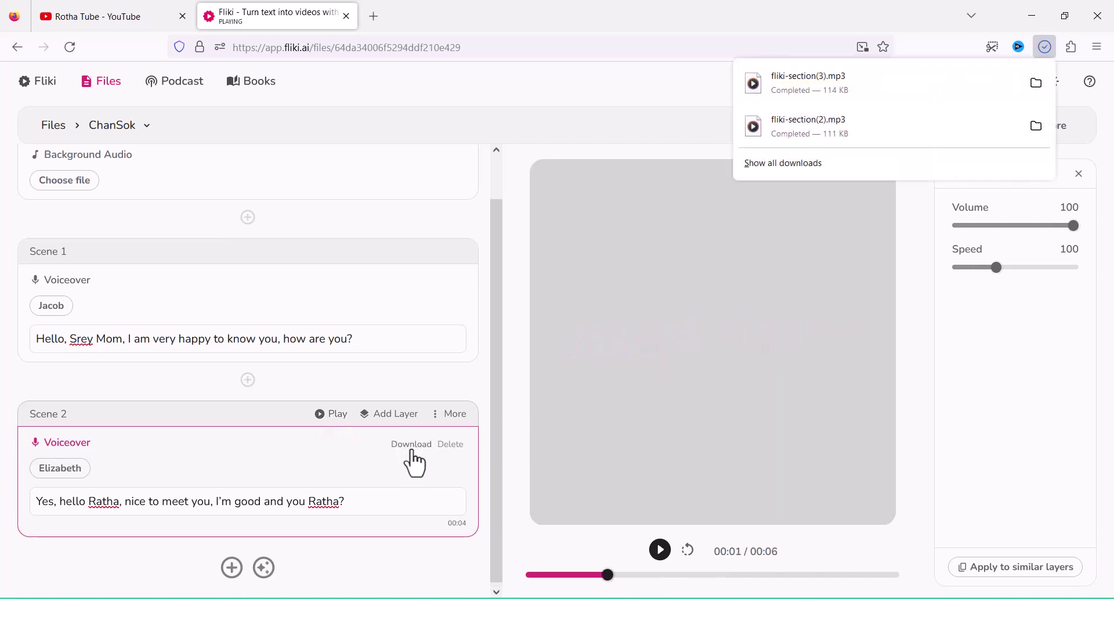
Add Scene 3 and copy the third spoken line of the Word script into its voiceover text
click(233, 564)
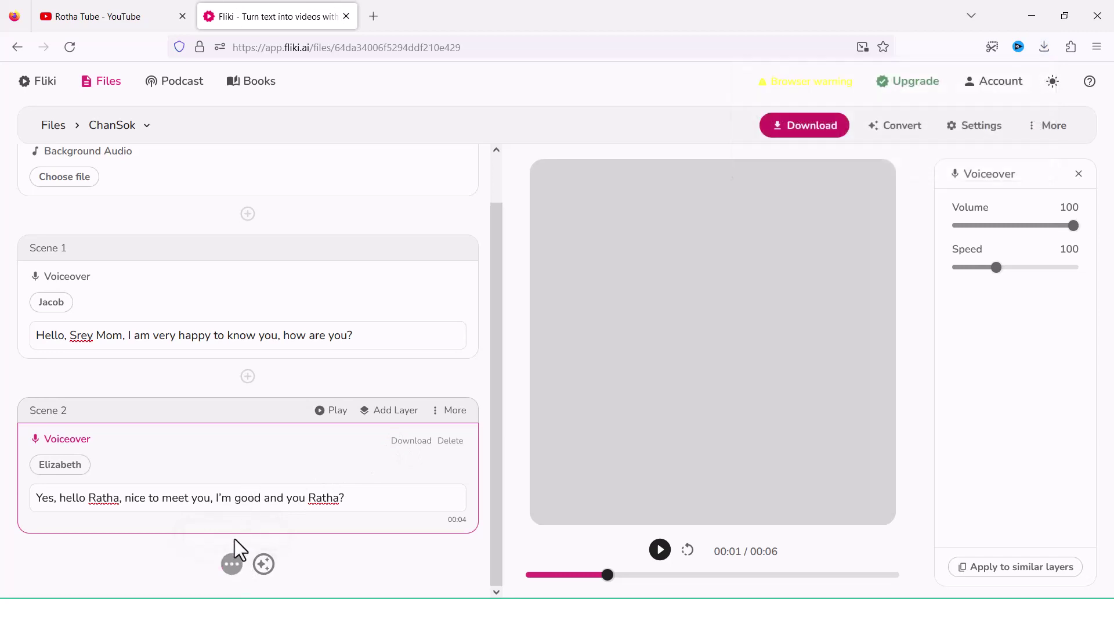
key(alt+Tab)
drag(285, 320, 345, 341)
key(ctrl+c)
key(alt+Tab)
click(121, 500)
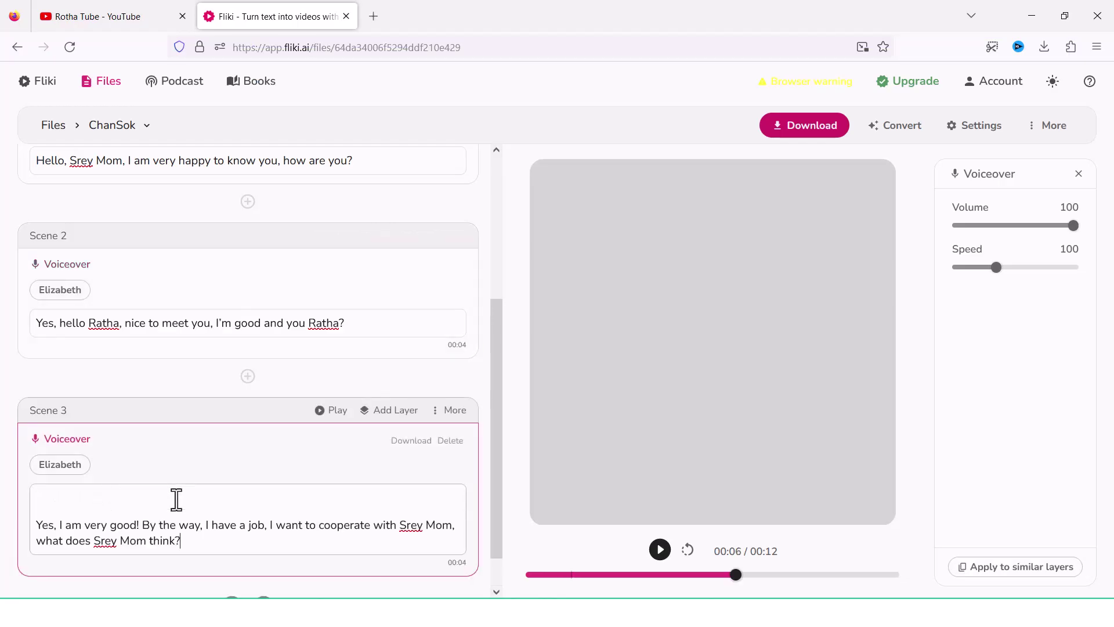
key(ctrl+v)
Set Scene 3's voice to the male standard voice Jacob and download its voiceover audio
click(61, 456)
click(559, 196)
click(576, 266)
click(287, 380)
click(552, 523)
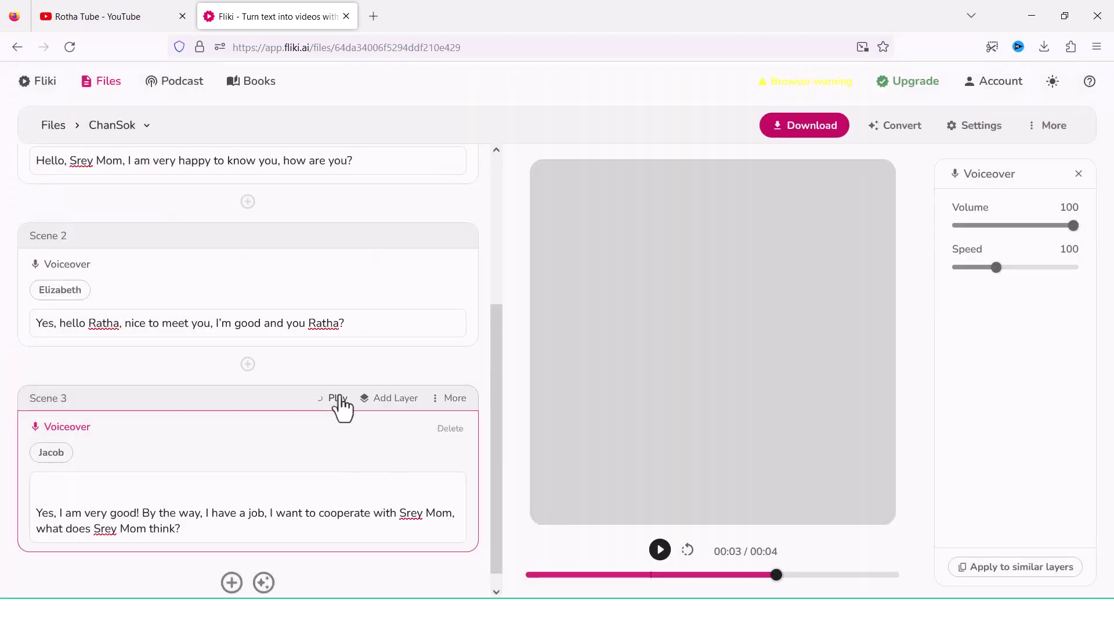
click(415, 429)
Add Scene 4 and copy the script line "Yes, what is the job?" from Word into its voiceover text
scroll(294, 391, down, 10)
click(232, 561)
click(138, 407)
key(alt+Tab)
drag(455, 368, 277, 366)
key(ctrl+c)
key(alt+Tab)
click(74, 472)
key(ctrl+v)
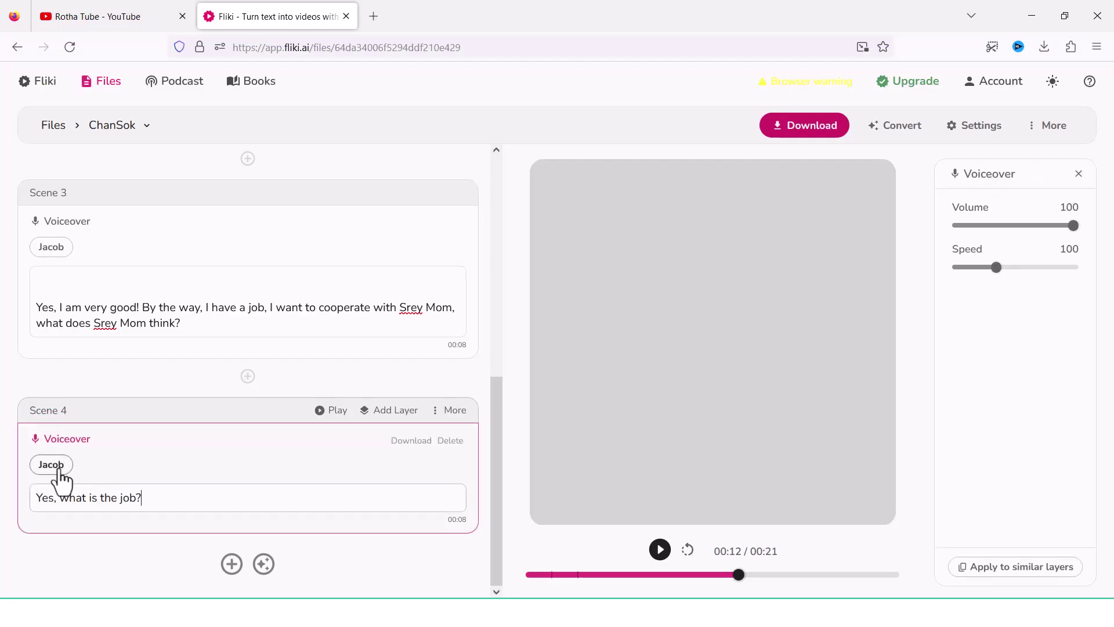
Set Scene 4's voice to the female standard voice Elizabeth and download its voiceover audio
click(61, 467)
click(592, 186)
click(589, 203)
click(277, 398)
click(552, 524)
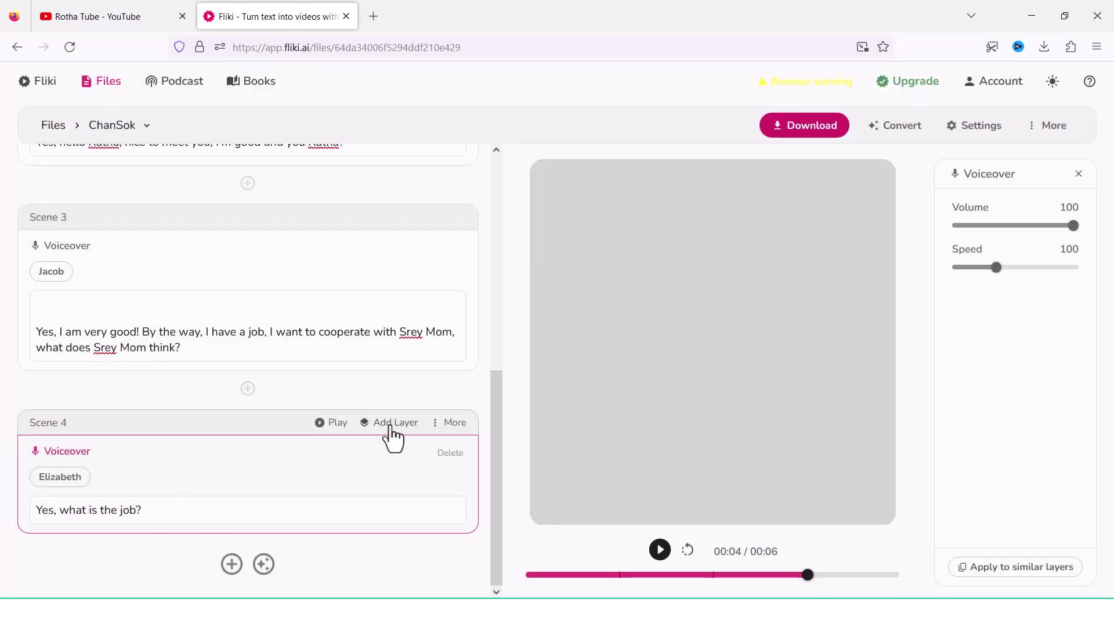
click(411, 453)
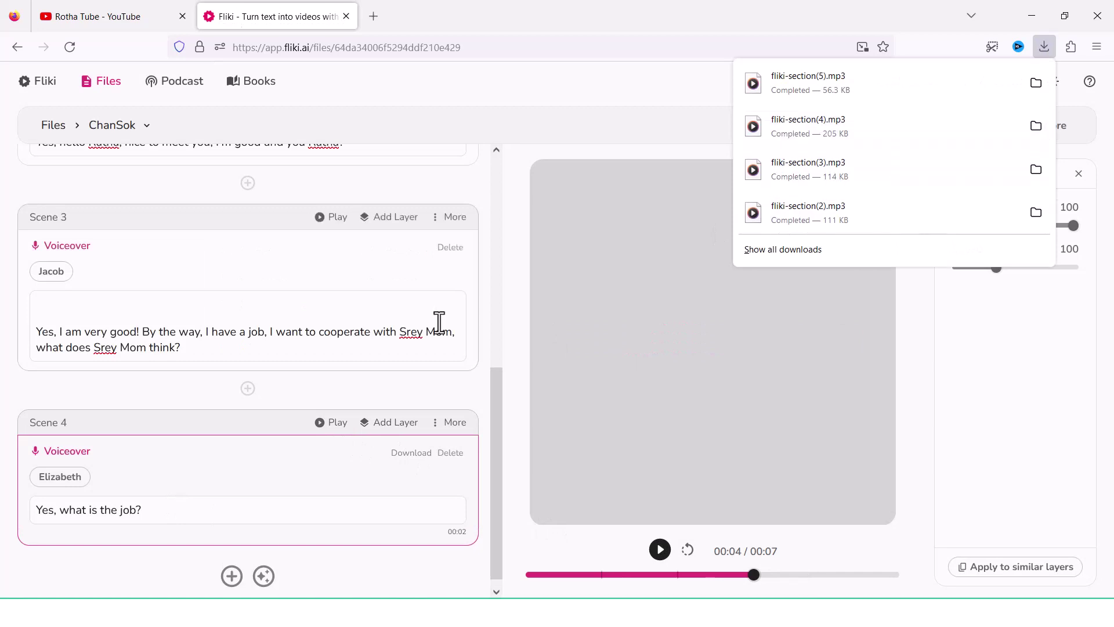
Add Scene 5 and copy the Word script line about making cooking and health videos into its voiceover text
click(228, 570)
click(231, 573)
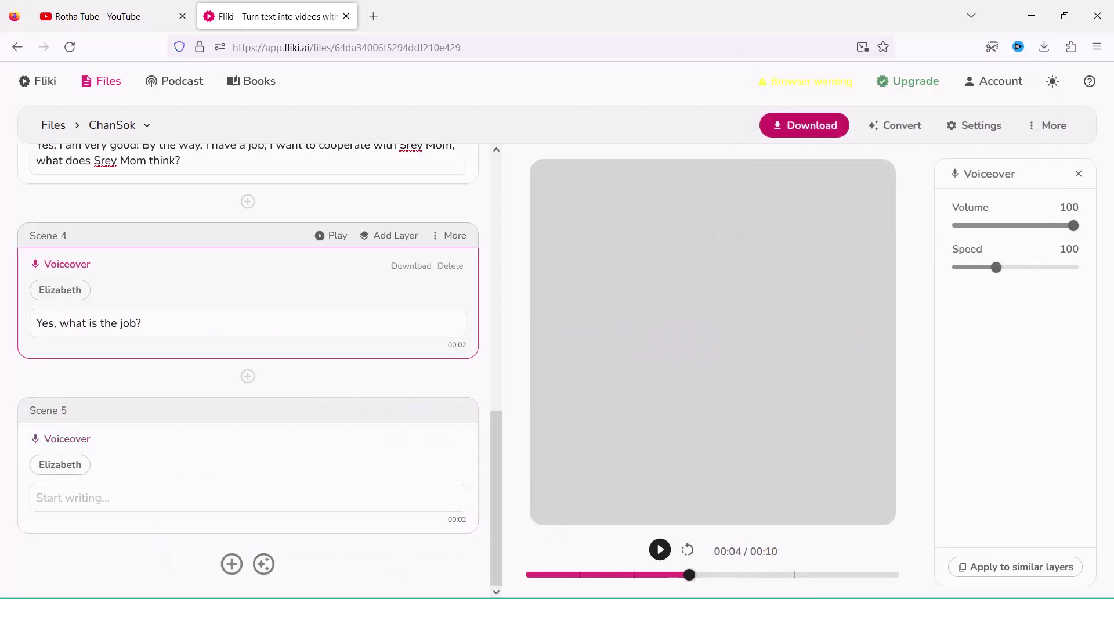
key(alt+Tab)
drag(420, 485, 214, 463)
key(ctrl+c)
key(alt+Tab)
click(124, 498)
key(ctrl+v)
Set Scene 5's voice to the male standard voice Jacob
click(60, 463)
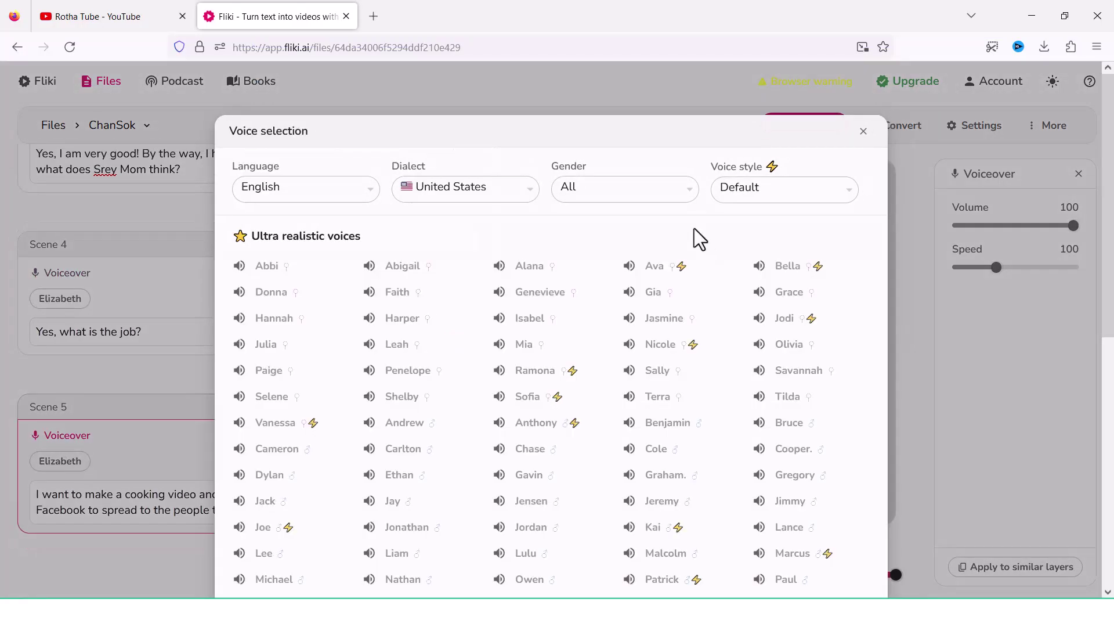
click(625, 189)
click(580, 267)
scroll(311, 567, down, 3)
click(268, 375)
click(563, 526)
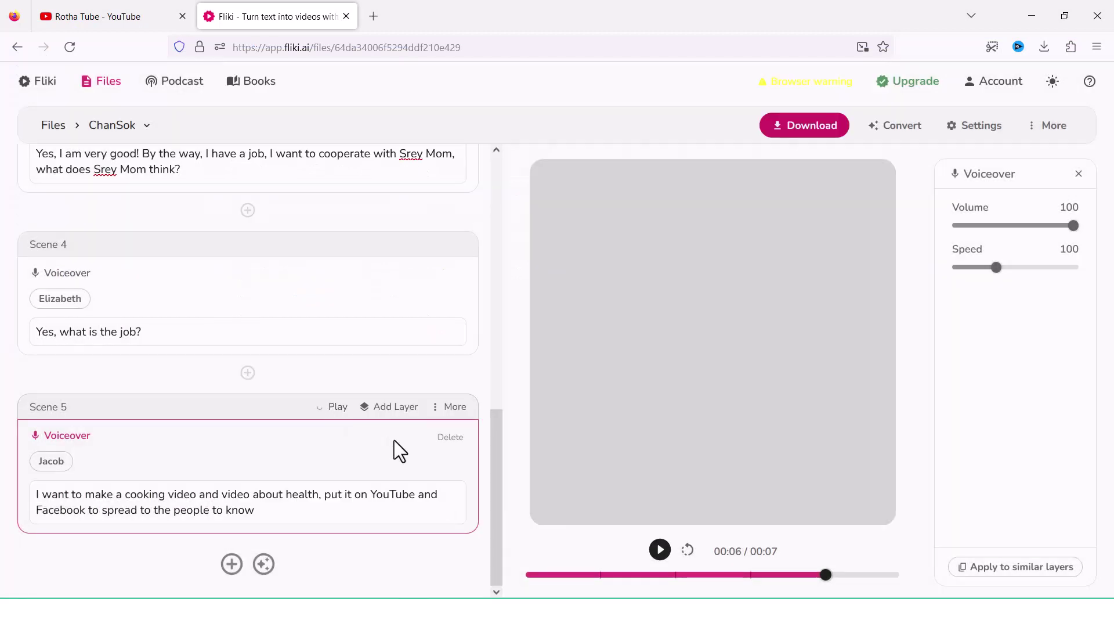
scroll(475, 262, up, 10)
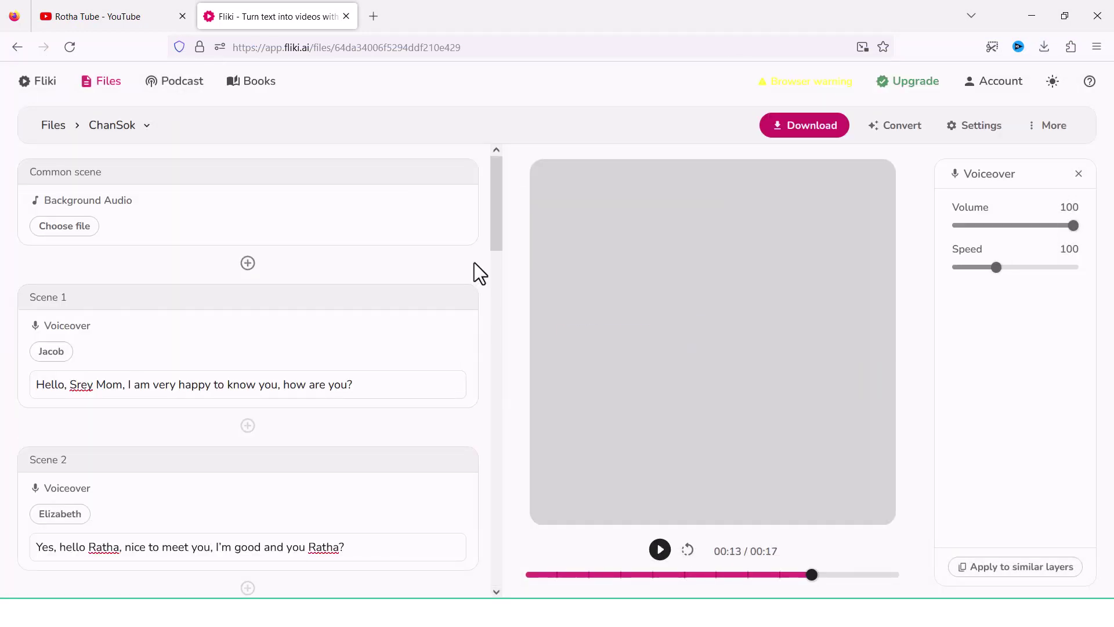
scroll(449, 238, down, 15)
scroll(453, 235, up, 6)
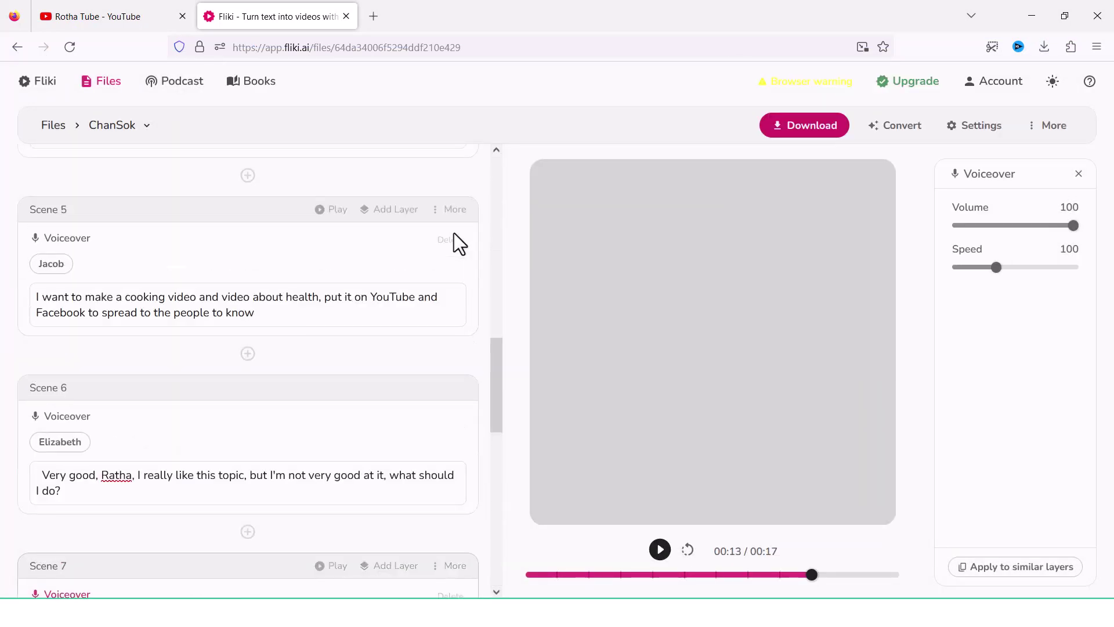
Review the dialogue scenes from first to last, checking each line's text and its alternating Jacob and Elizabeth voices
scroll(454, 233, up, 6)
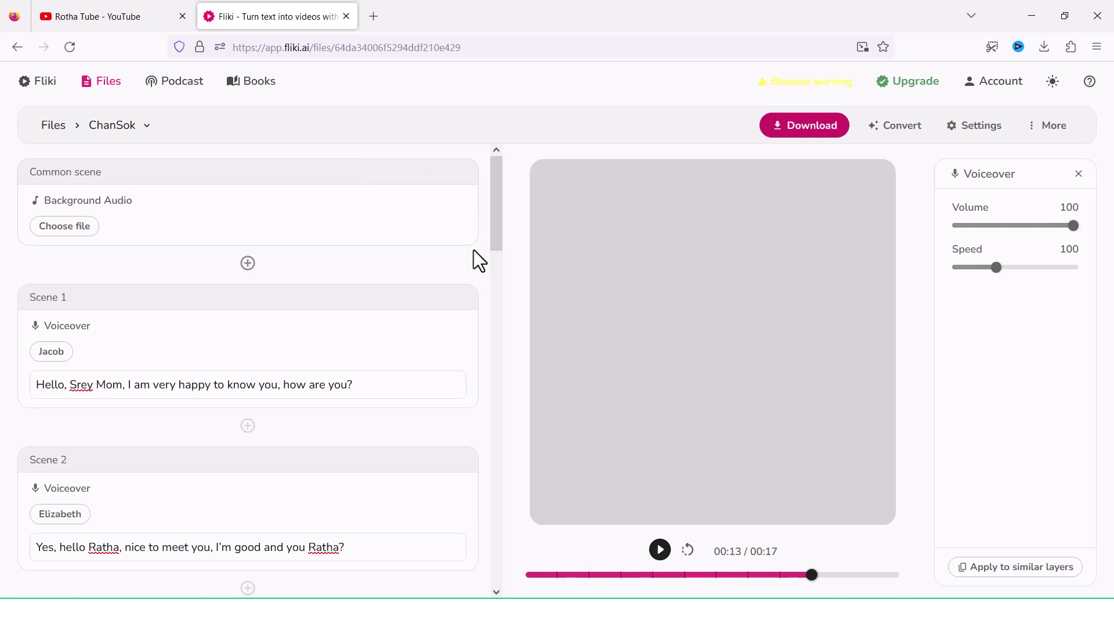
scroll(474, 250, down, 6)
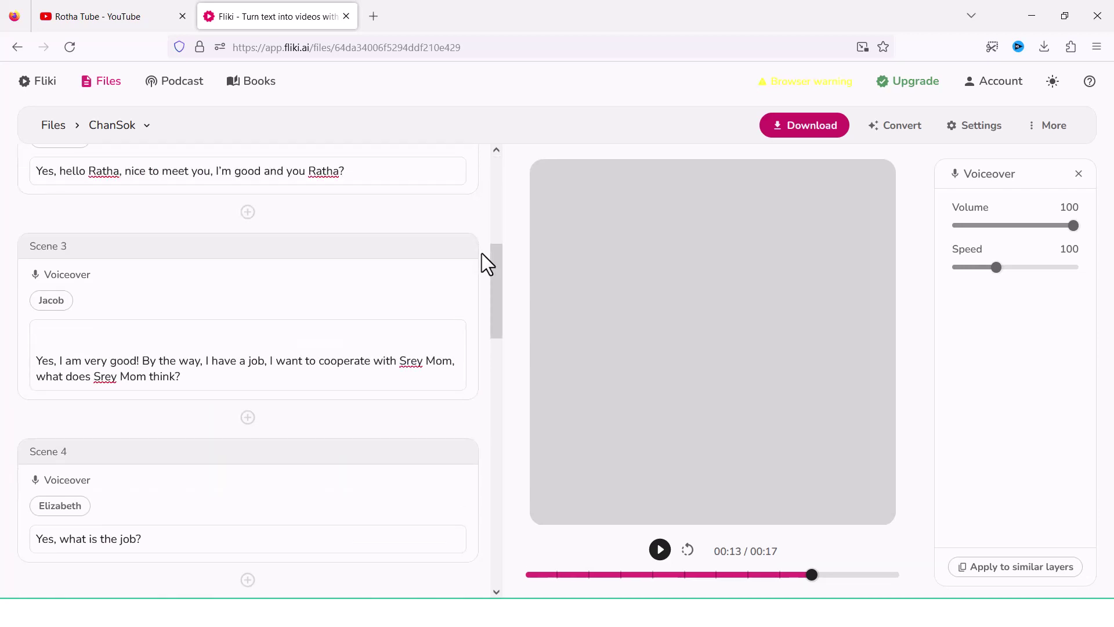
scroll(481, 253, down, 10)
scroll(483, 251, down, 8)
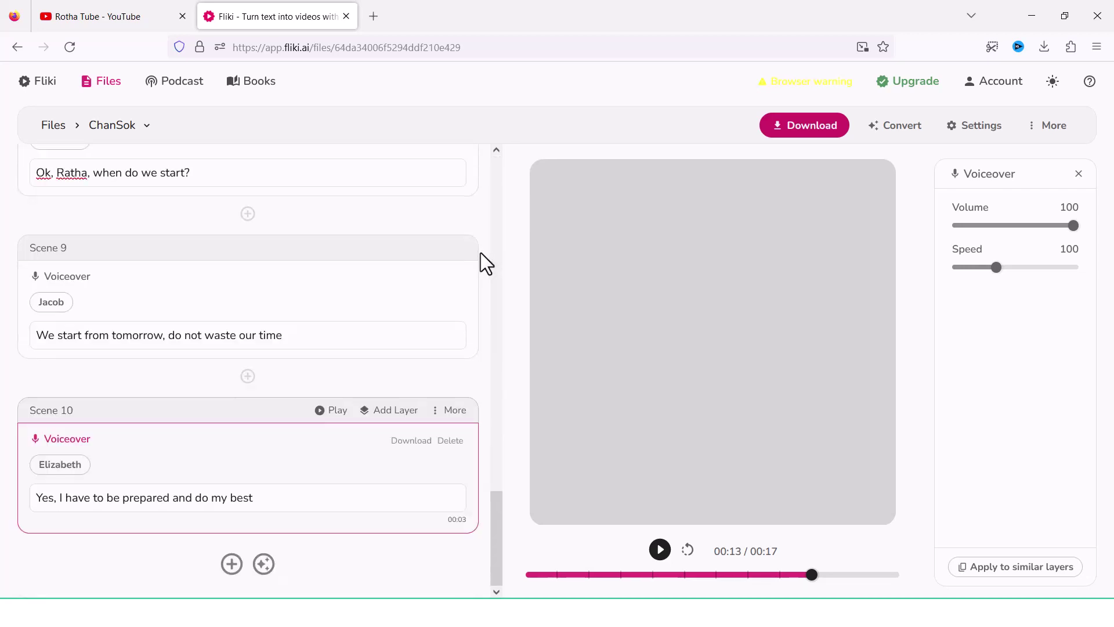
scroll(482, 251, up, 20)
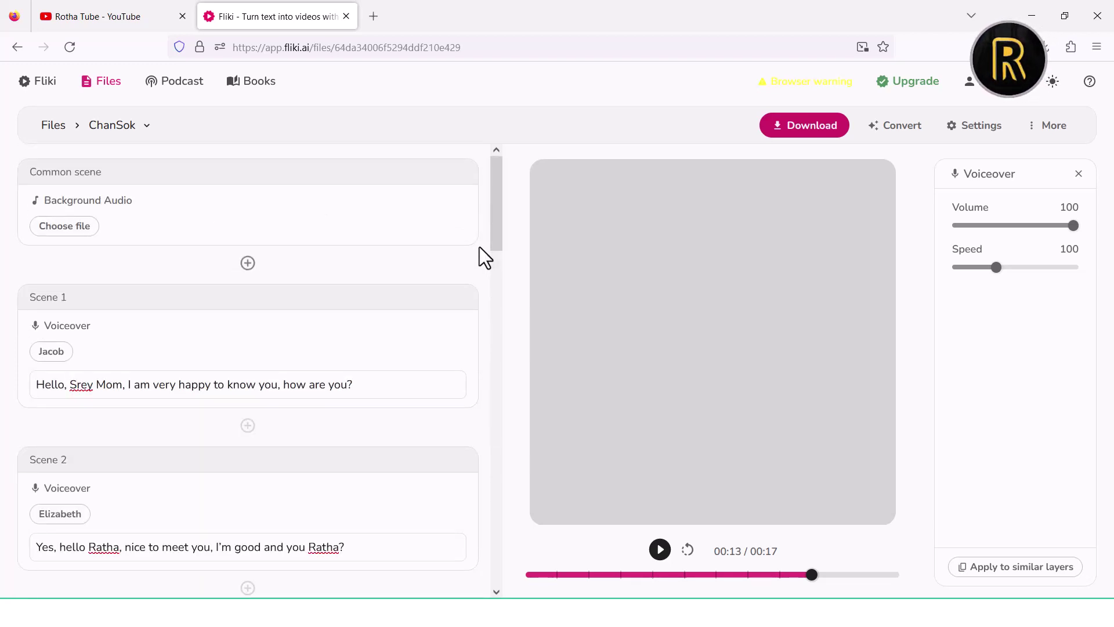
scroll(480, 246, down, 20)
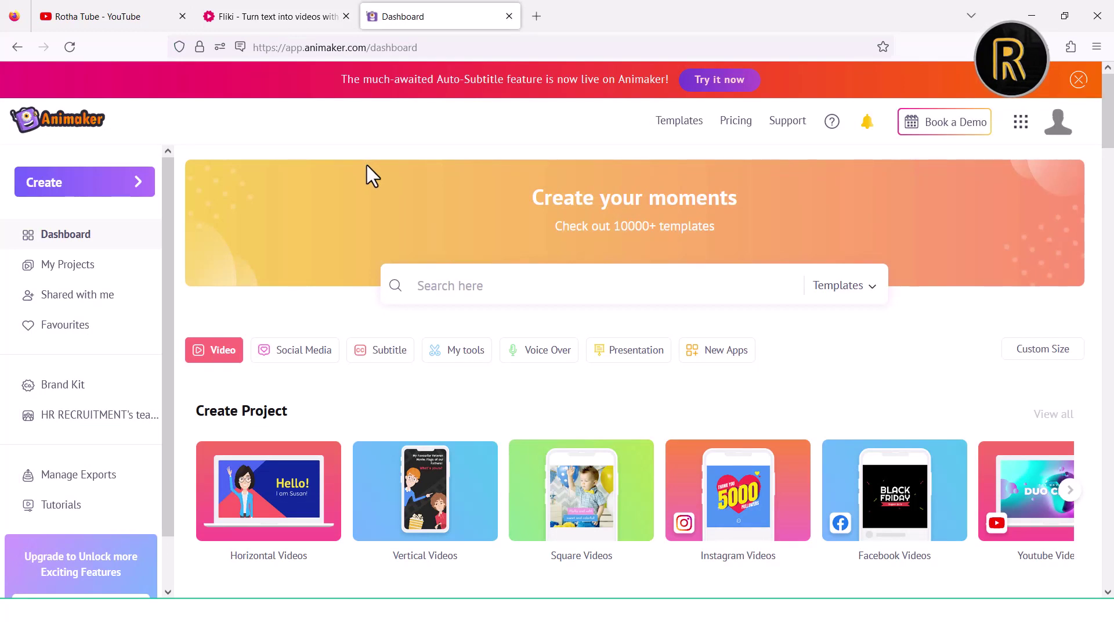
Switch to Animaker and create a blank video project in the horizontal 16:9 size
click(81, 182)
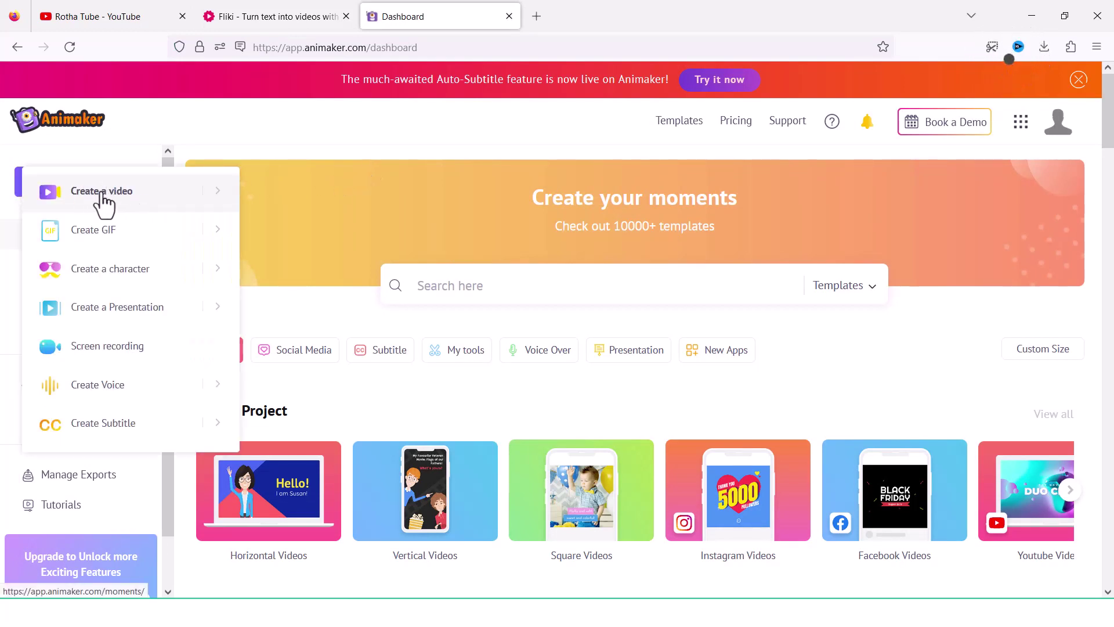
click(155, 195)
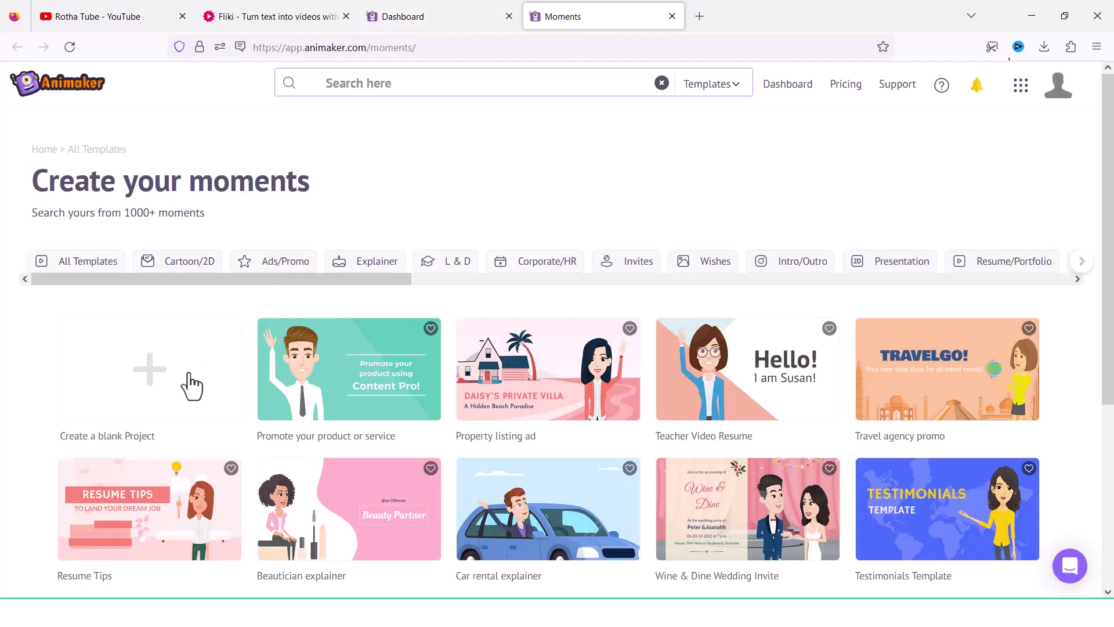
click(149, 385)
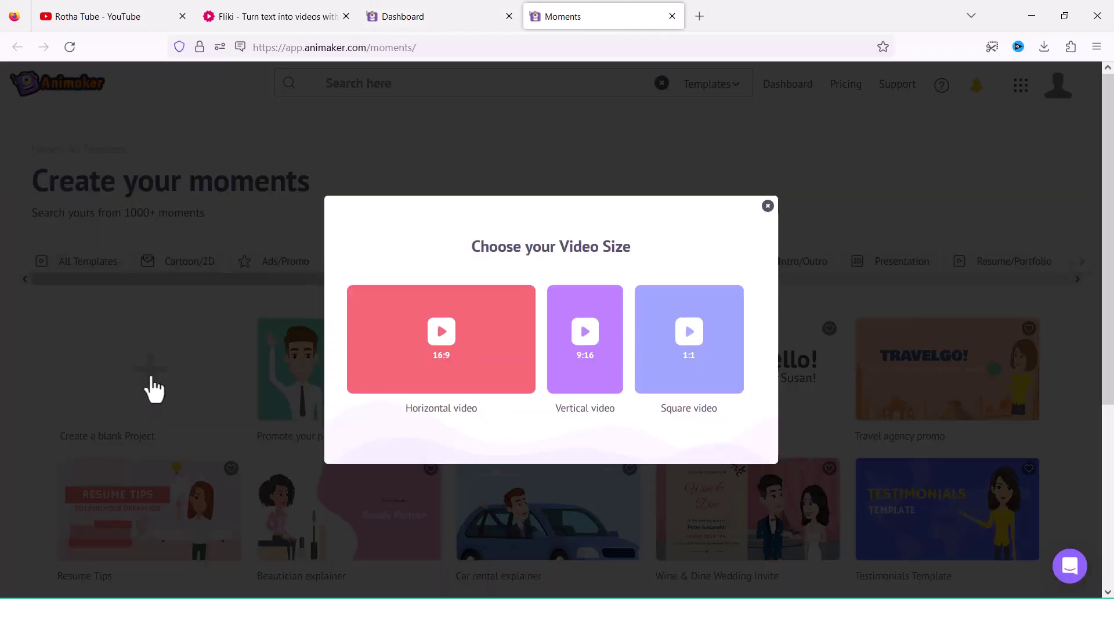
click(466, 352)
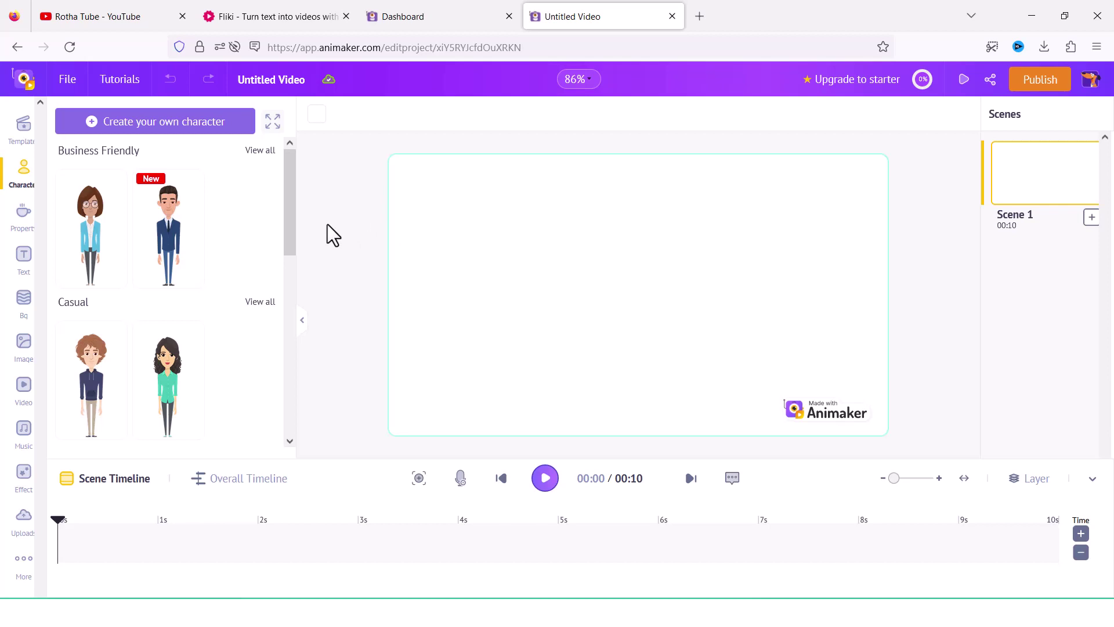
Set Scene 1's background to the Public Place café interior with yellow armchairs
click(24, 313)
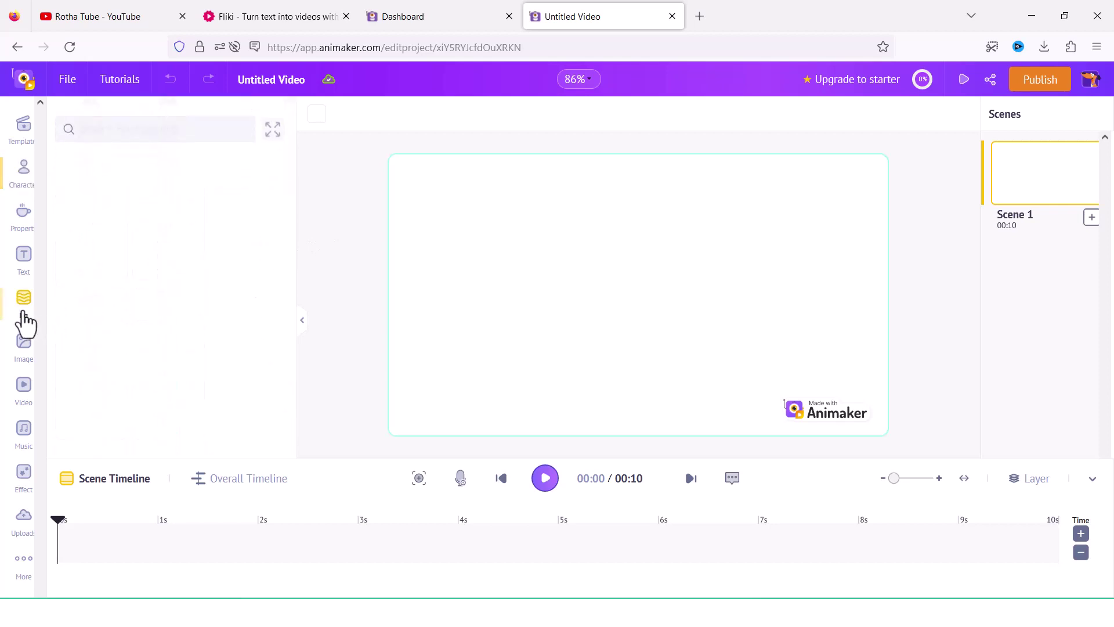
scroll(288, 224, down, 4)
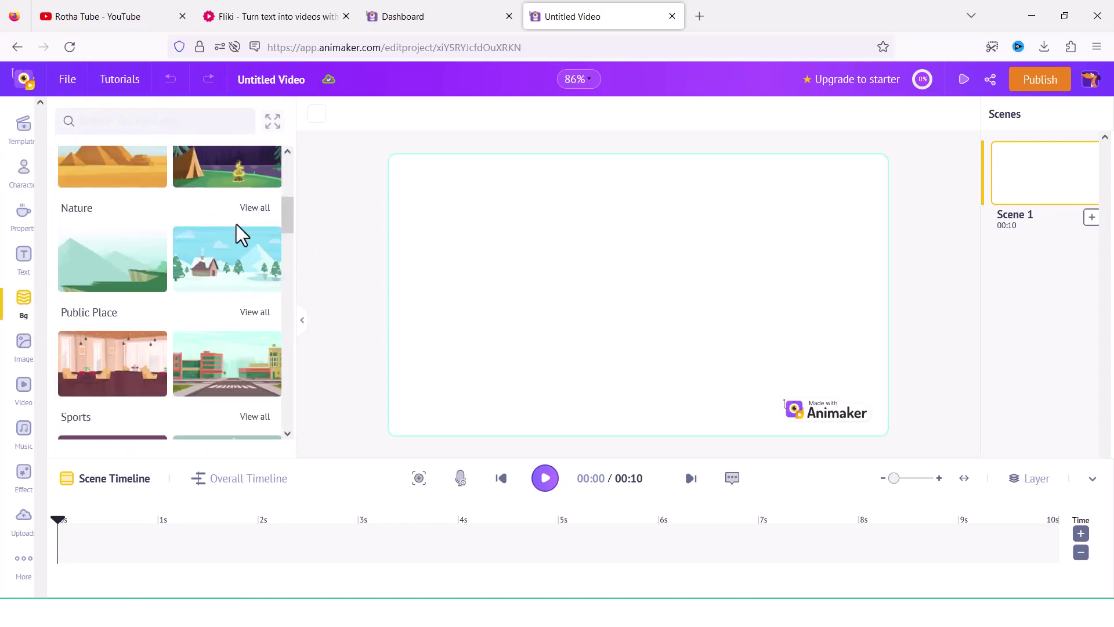
scroll(186, 238, down, 3)
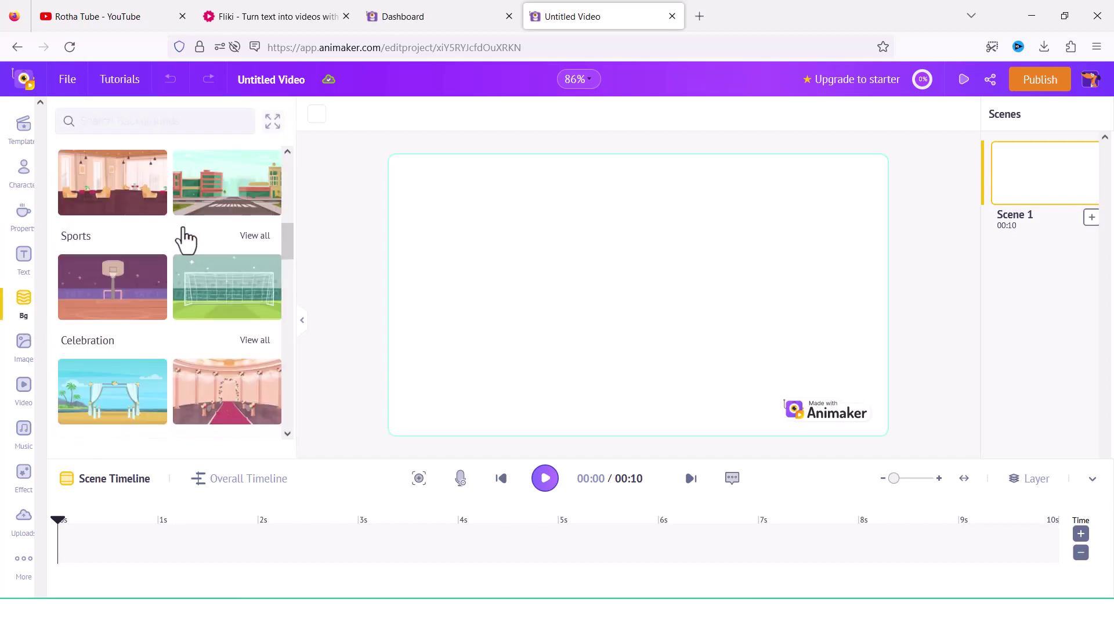
click(112, 186)
scroll(62, 203, up, 1)
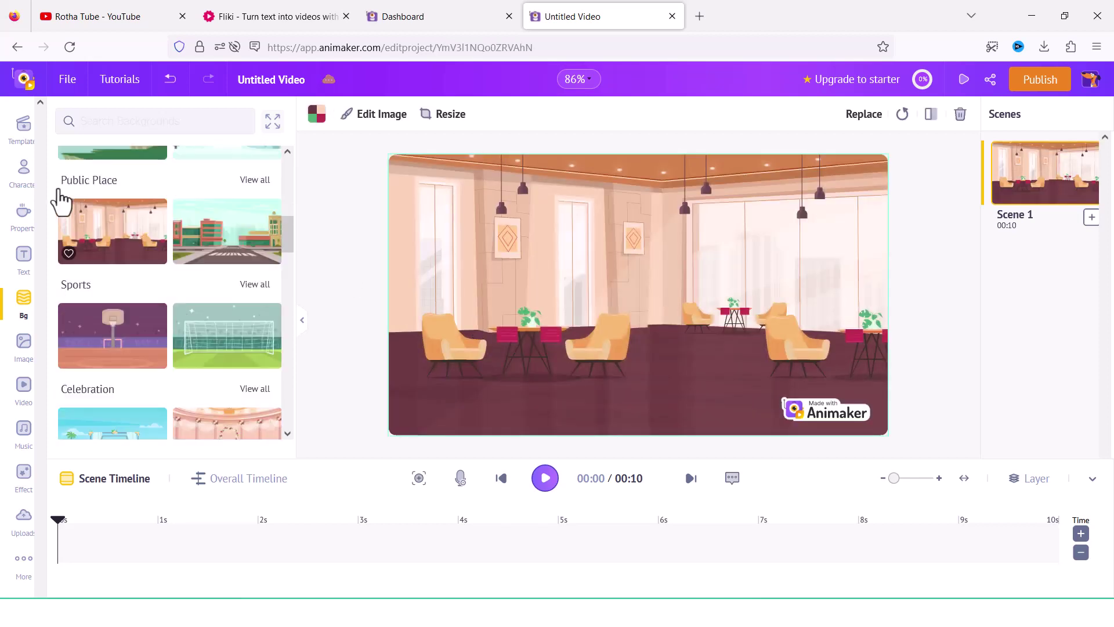
Add the Casual female character in the green shirt and place her in front of the leftmost armchair in the scene
click(31, 177)
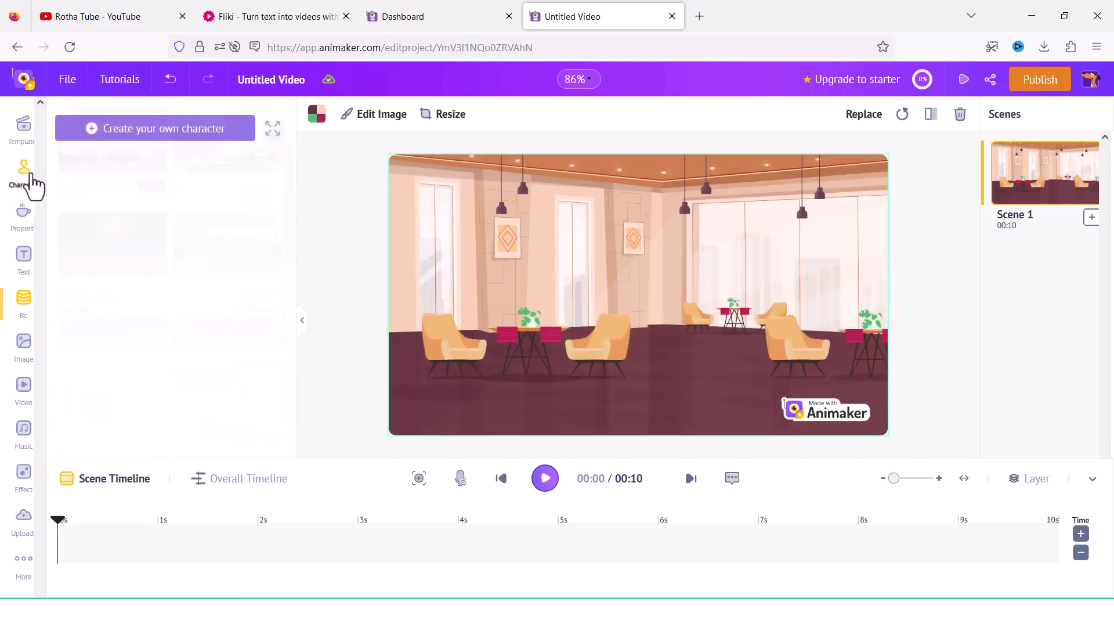
scroll(256, 238, down, 2)
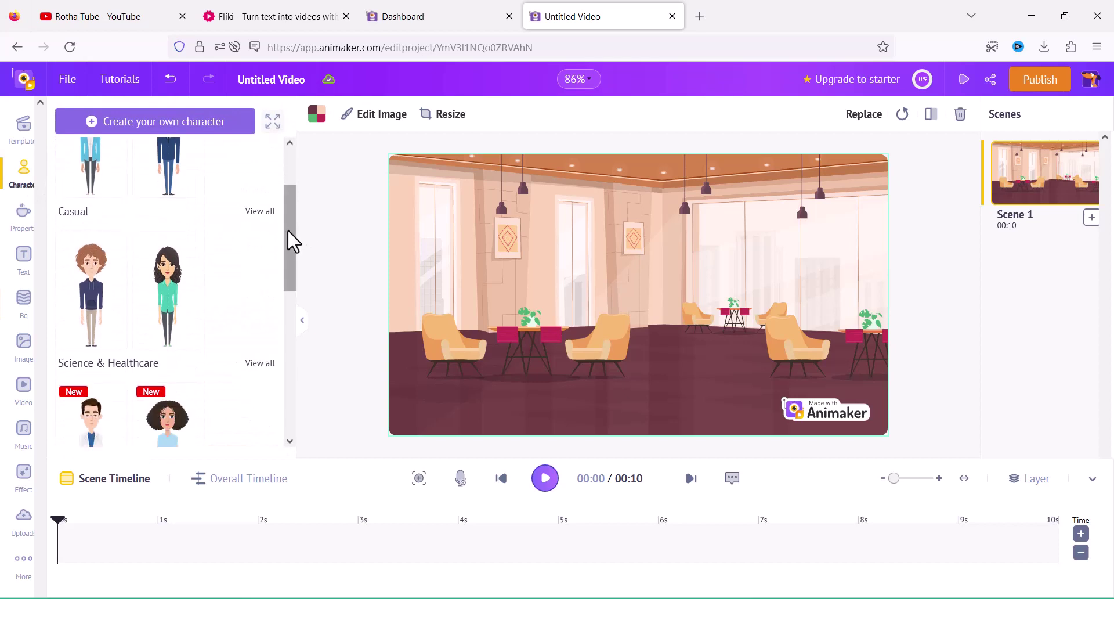
drag(291, 236, 291, 258)
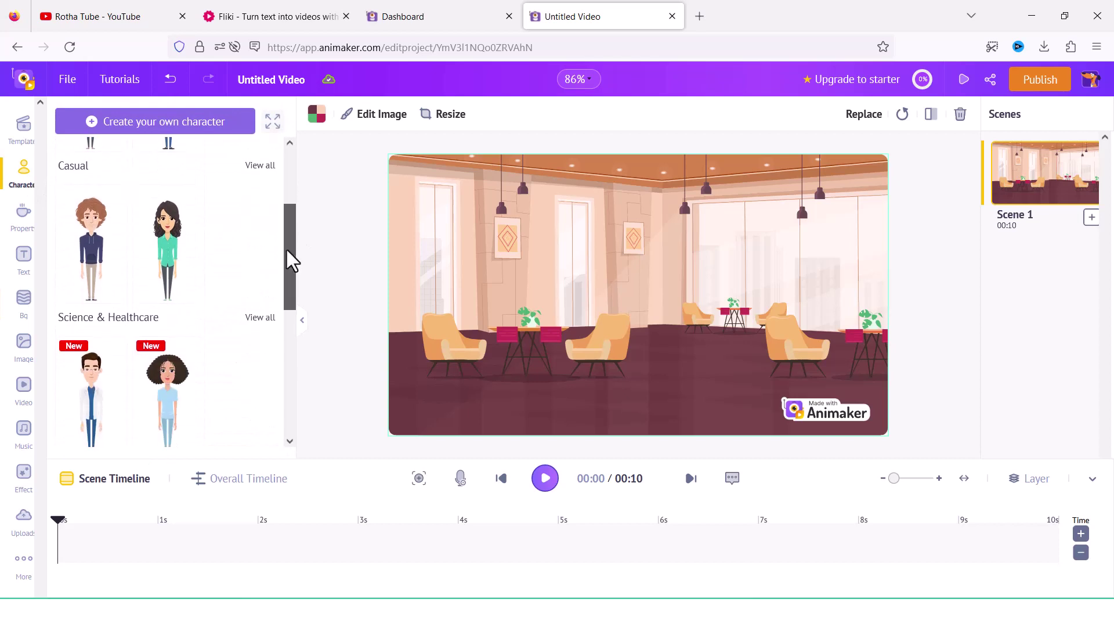
click(167, 232)
drag(635, 296, 486, 296)
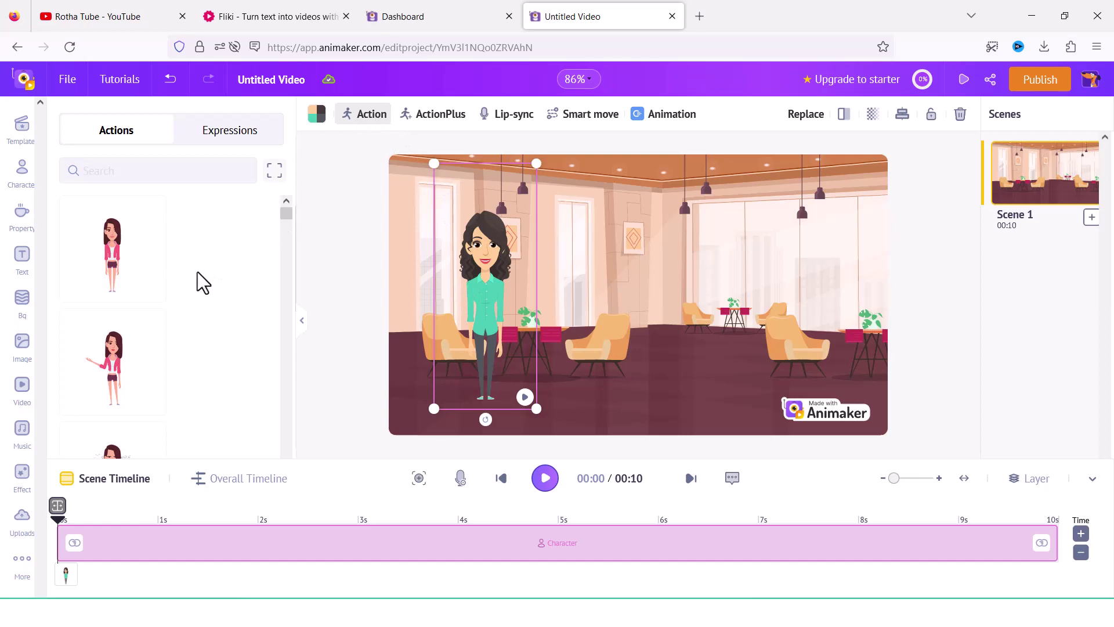
Apply a side-facing sitting action to the woman so she sits on the armchair
scroll(198, 271, down, 2)
scroll(204, 276, down, 2)
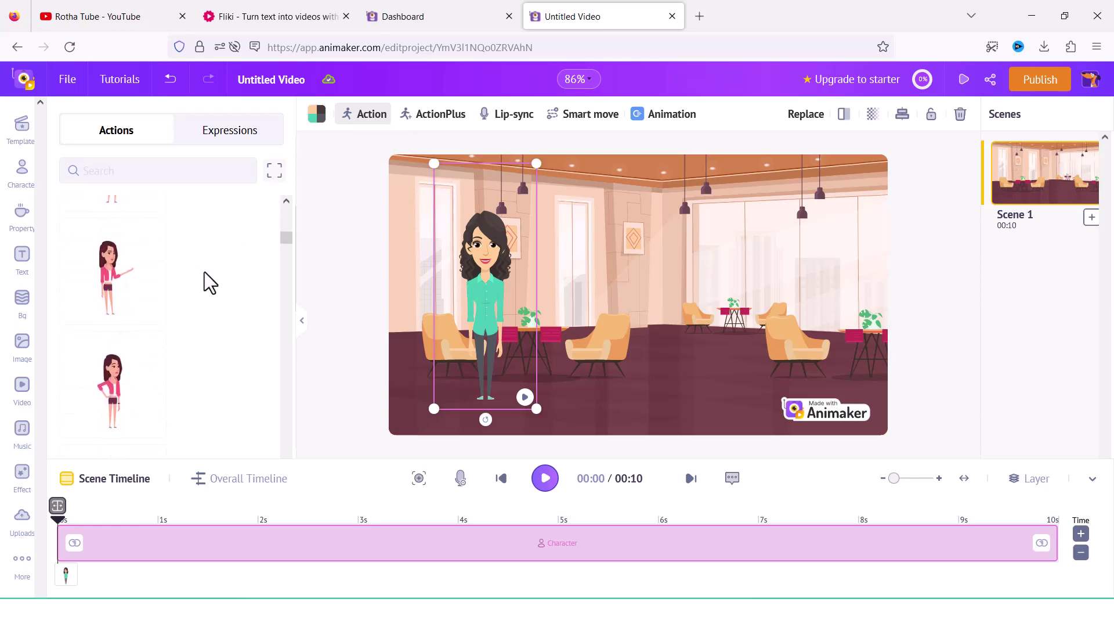
click(113, 357)
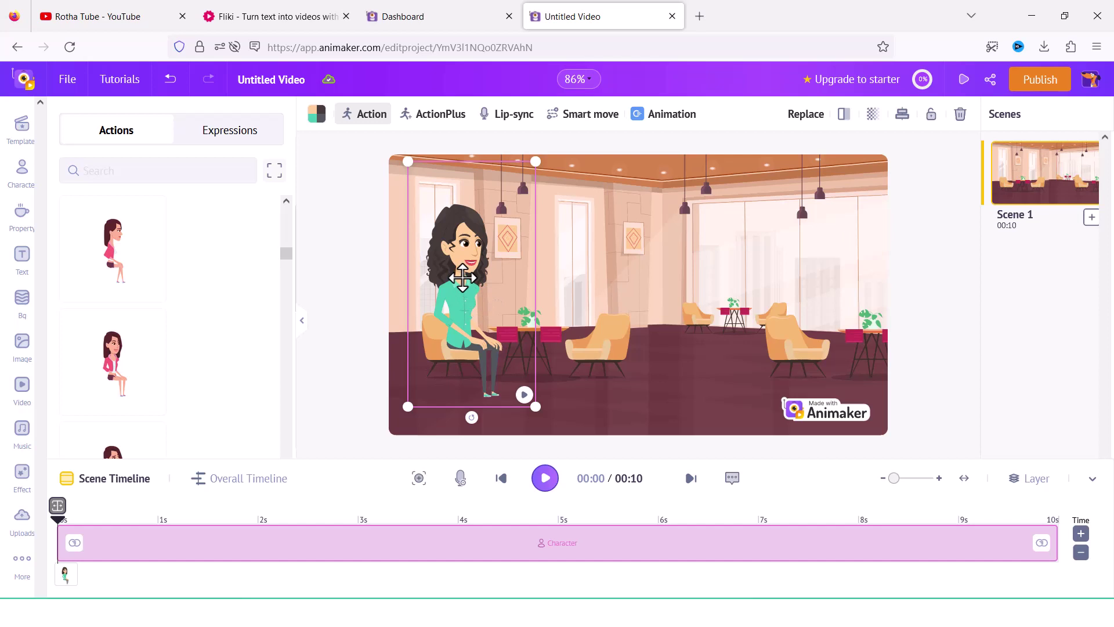
Use ActionPlus to add two standing poses after the woman's sitting action, with the last one slightly farther right
click(439, 116)
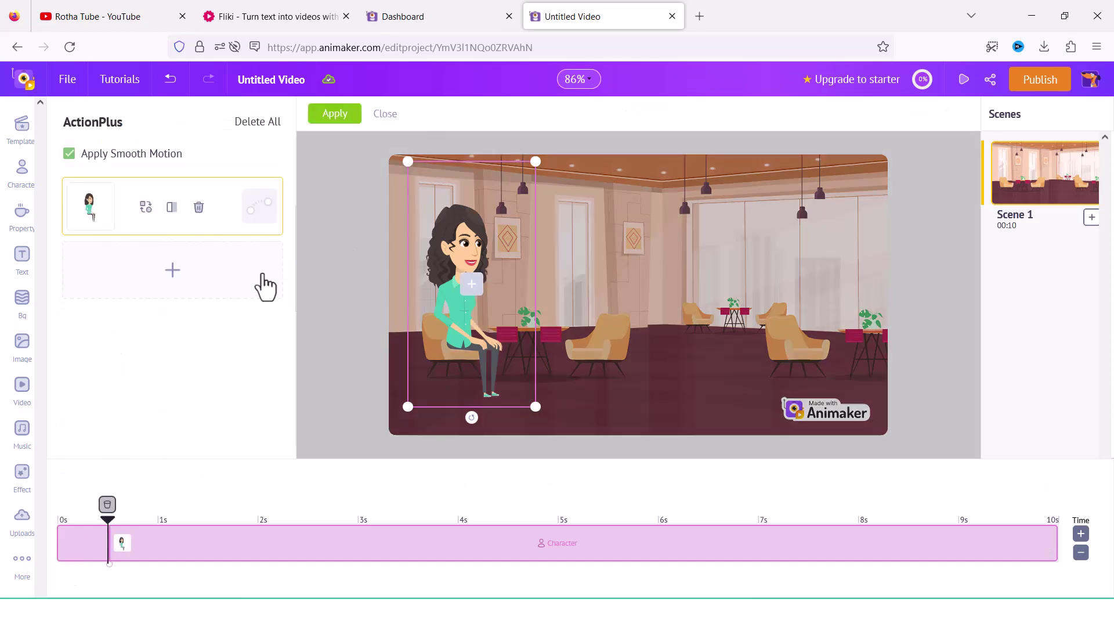
click(202, 285)
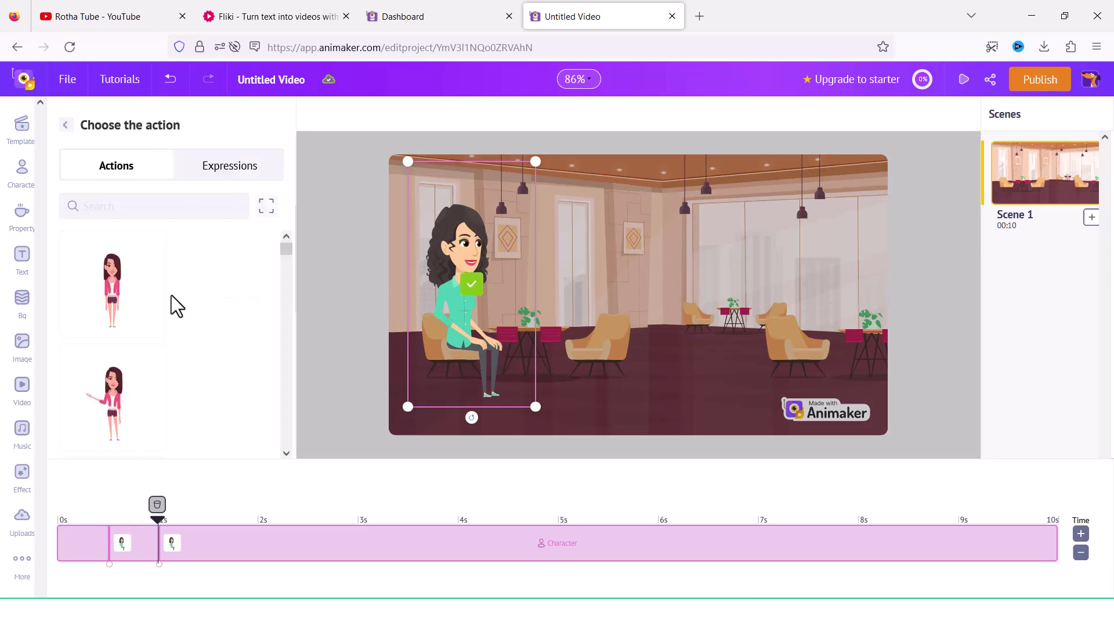
scroll(152, 319, down, 2)
scroll(159, 325, down, 3)
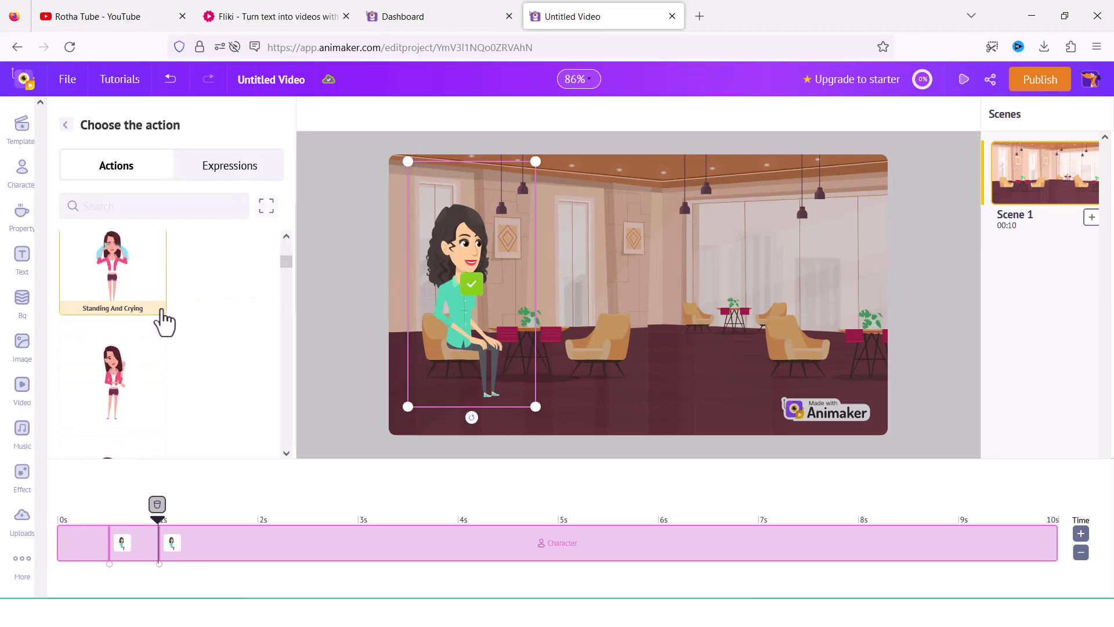
click(137, 318)
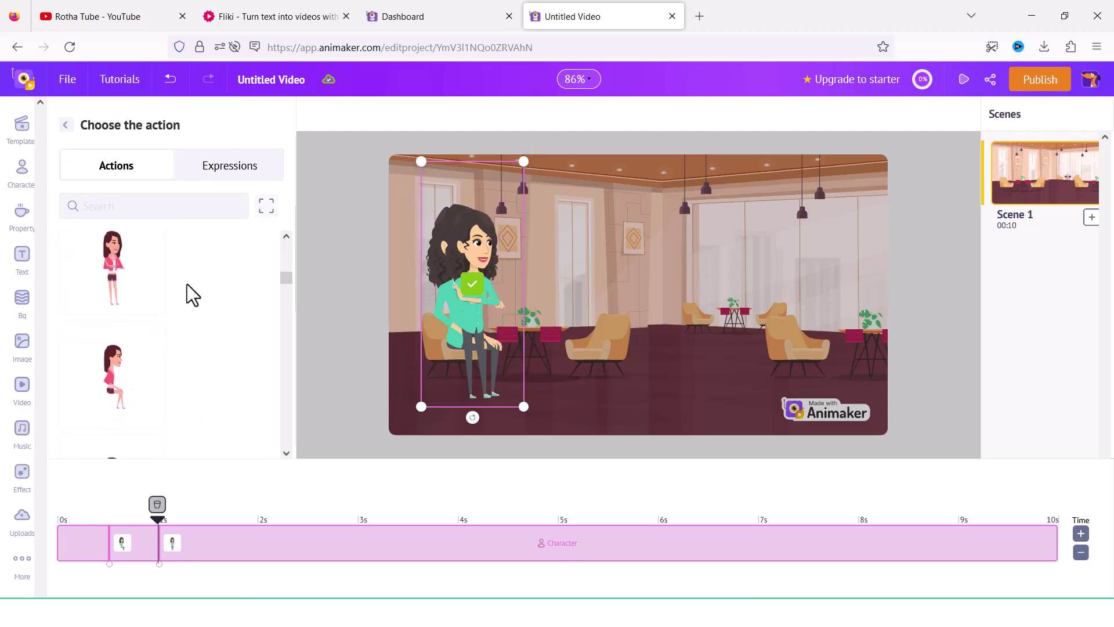
click(66, 126)
click(174, 348)
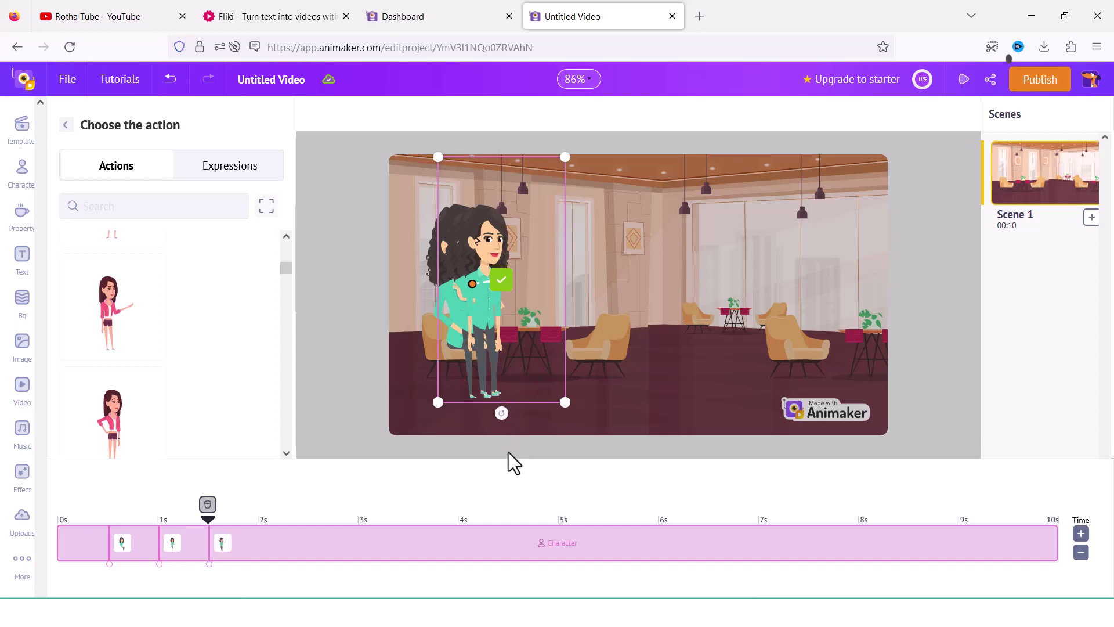
Retime the woman's three actions to end at about 2.6, 2.8 and 3 seconds, and apply the ActionPlus sequence
drag(208, 562, 359, 568)
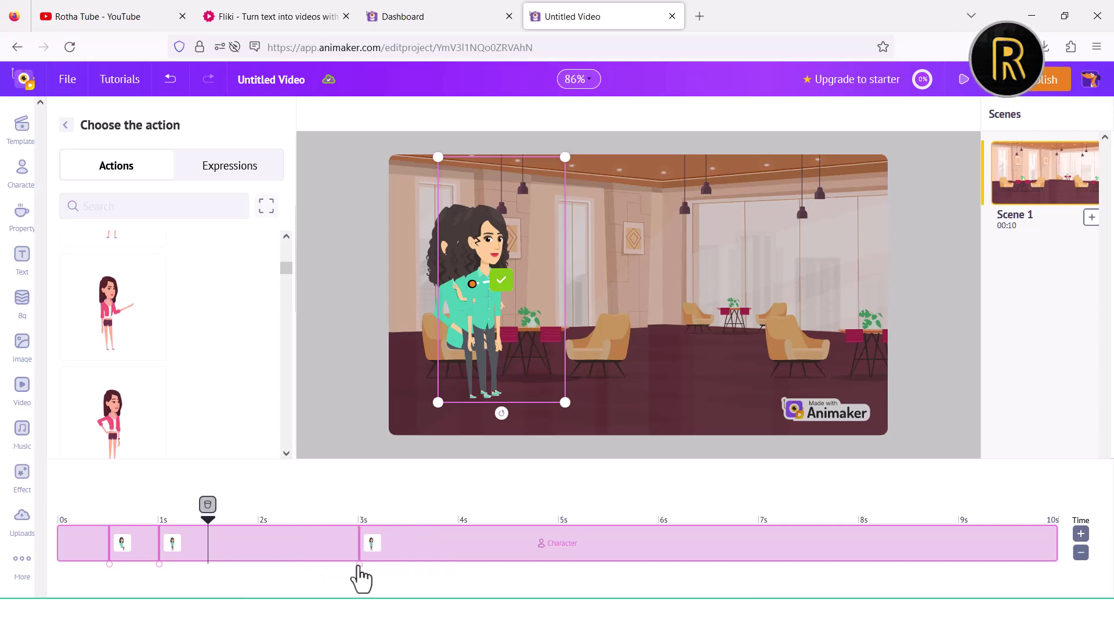
drag(159, 566, 341, 563)
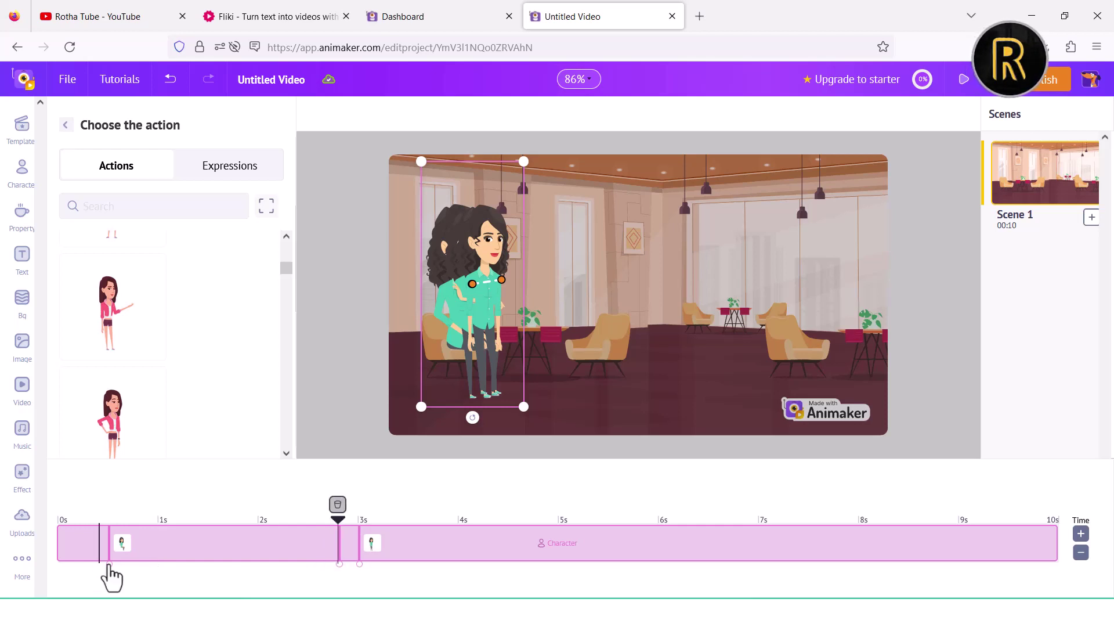
drag(119, 563, 320, 564)
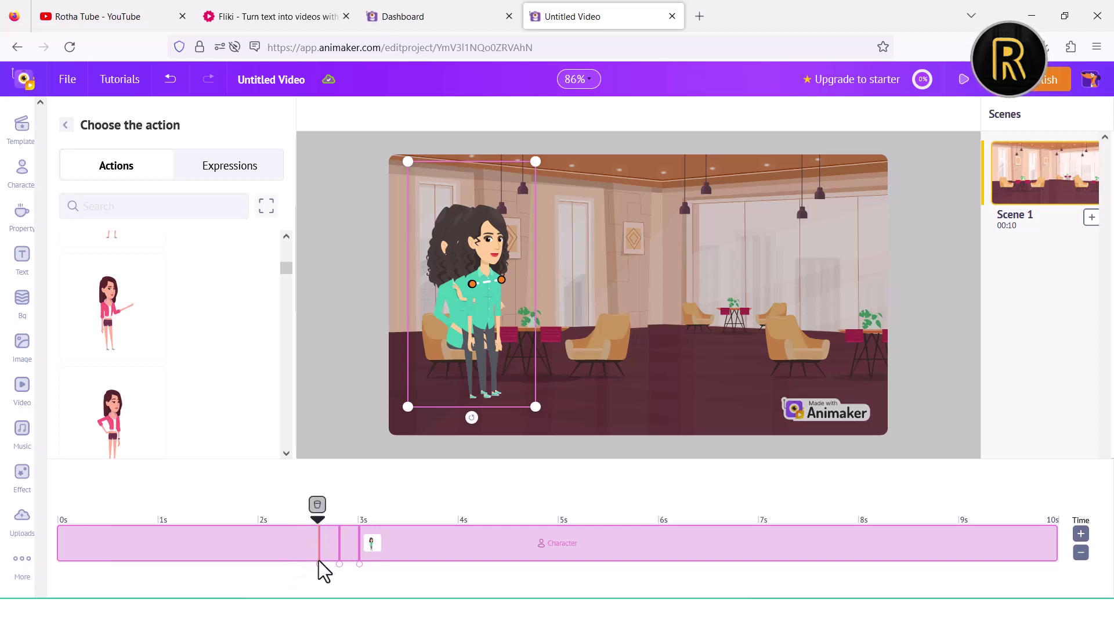
click(66, 128)
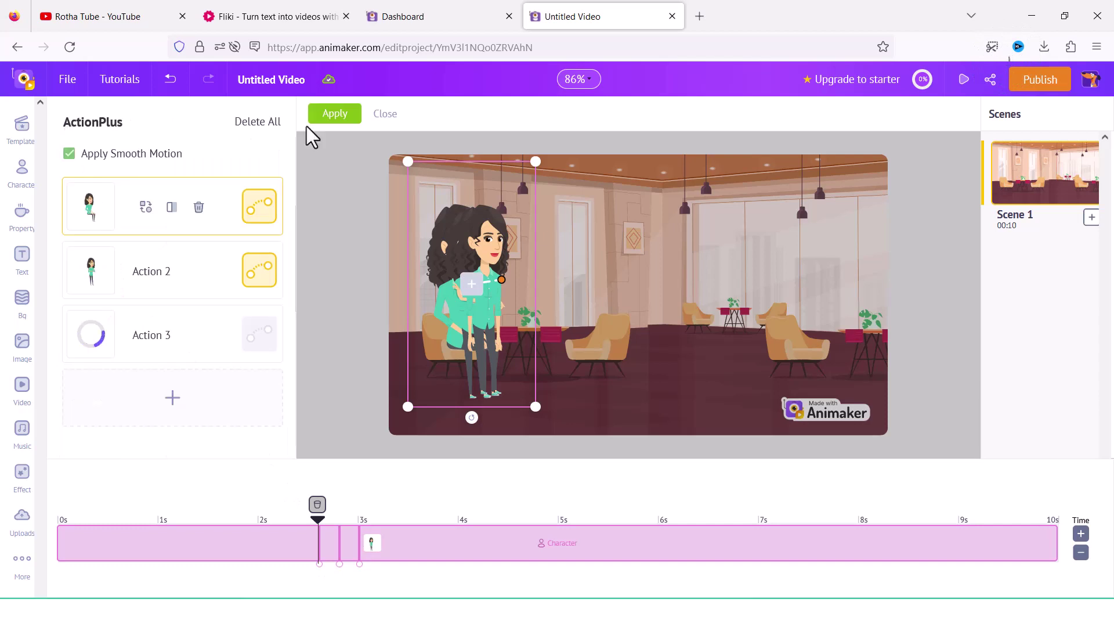
click(335, 114)
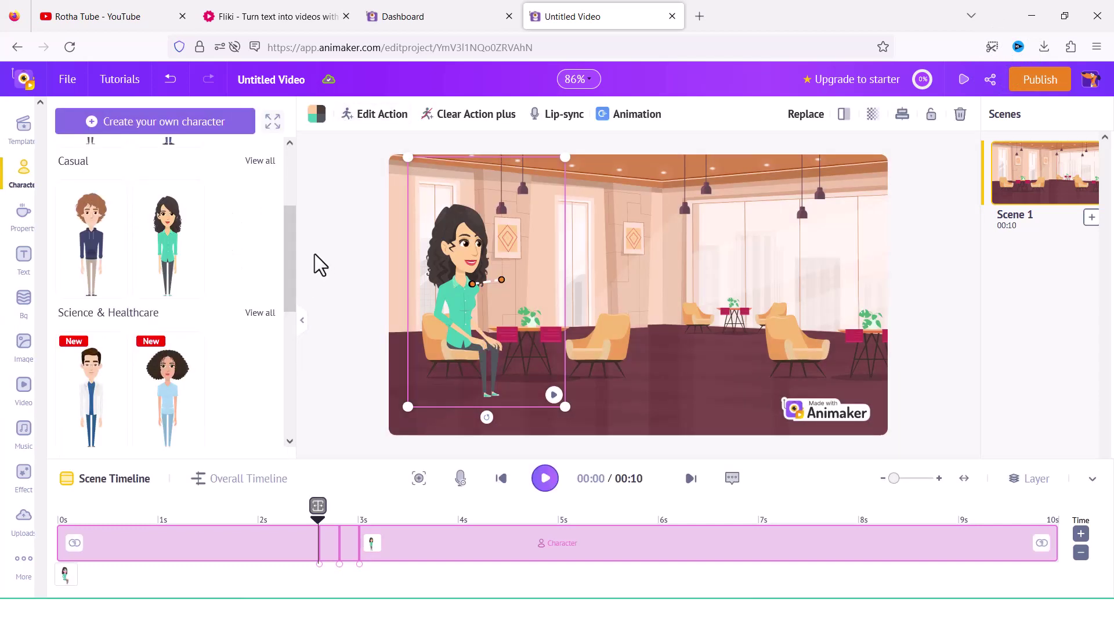
Add the man with glasses and navy sweater in a walking pose, facing the woman from just outside the scene's right edge
drag(291, 248, 291, 388)
drag(83, 296, 651, 316)
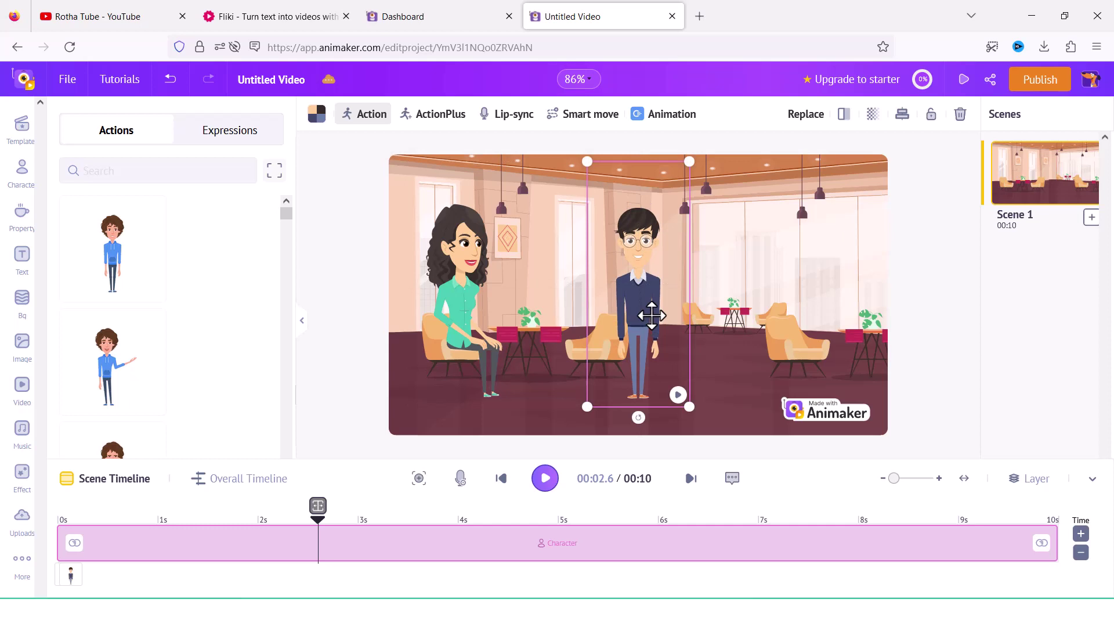
click(209, 174)
text(walking)
click(141, 271)
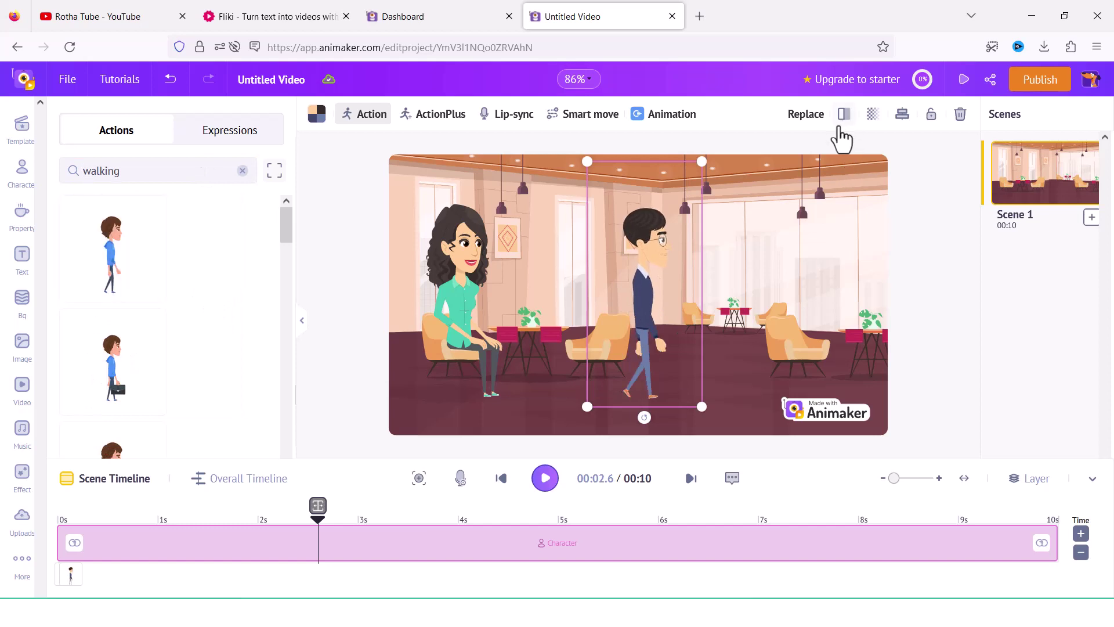
drag(662, 330, 935, 316)
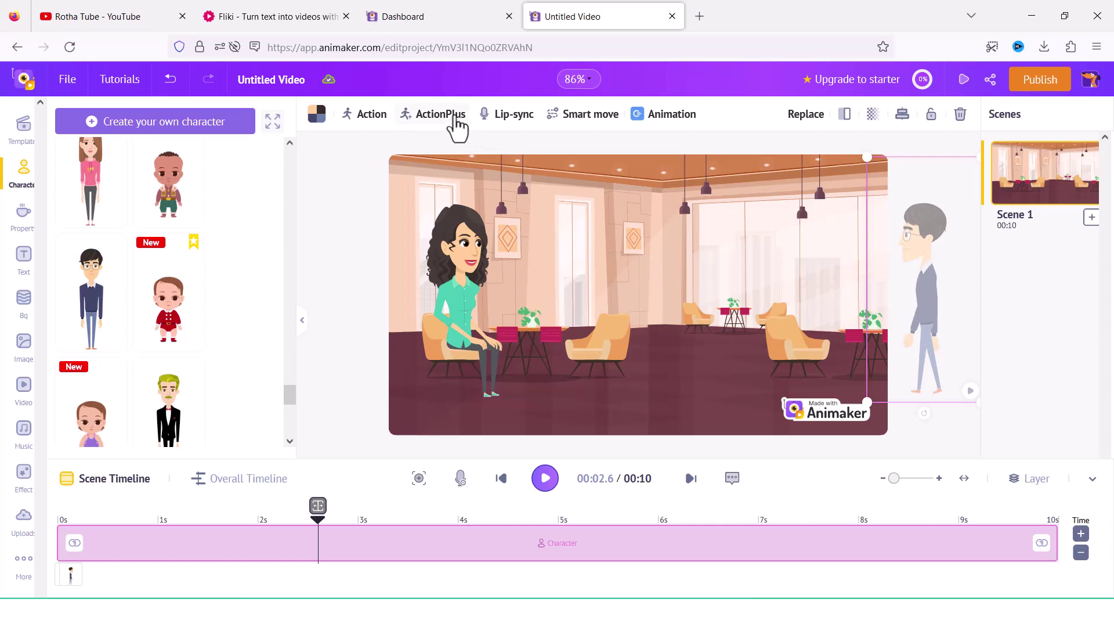
Use ActionPlus to add a front-facing standing pose for the man in front of the armchair beside the woman, and apply the sequence
click(436, 118)
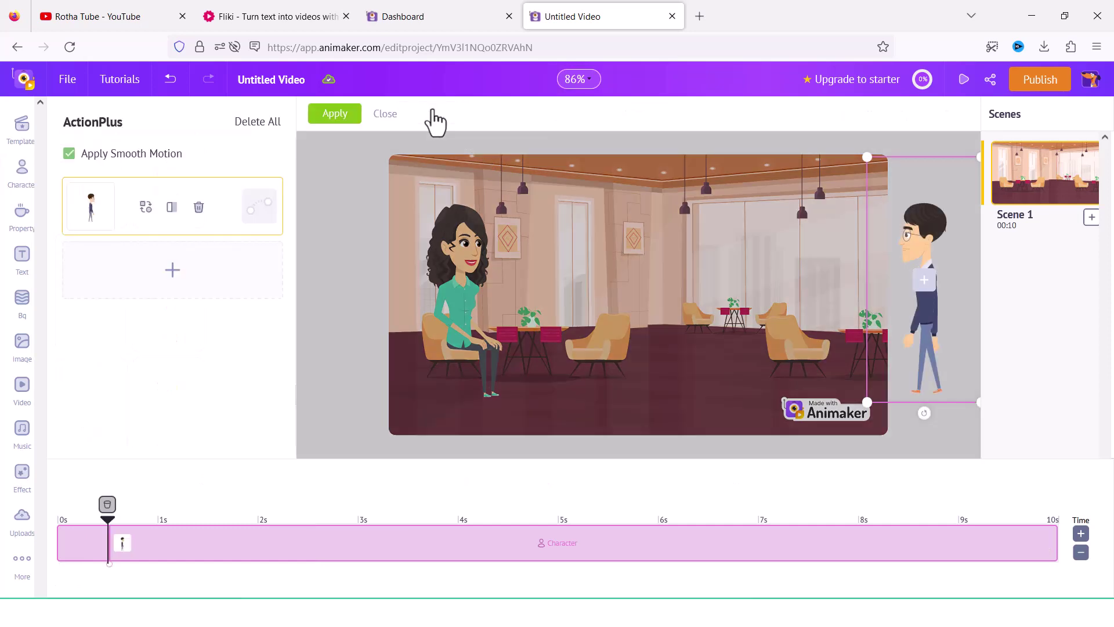
click(223, 285)
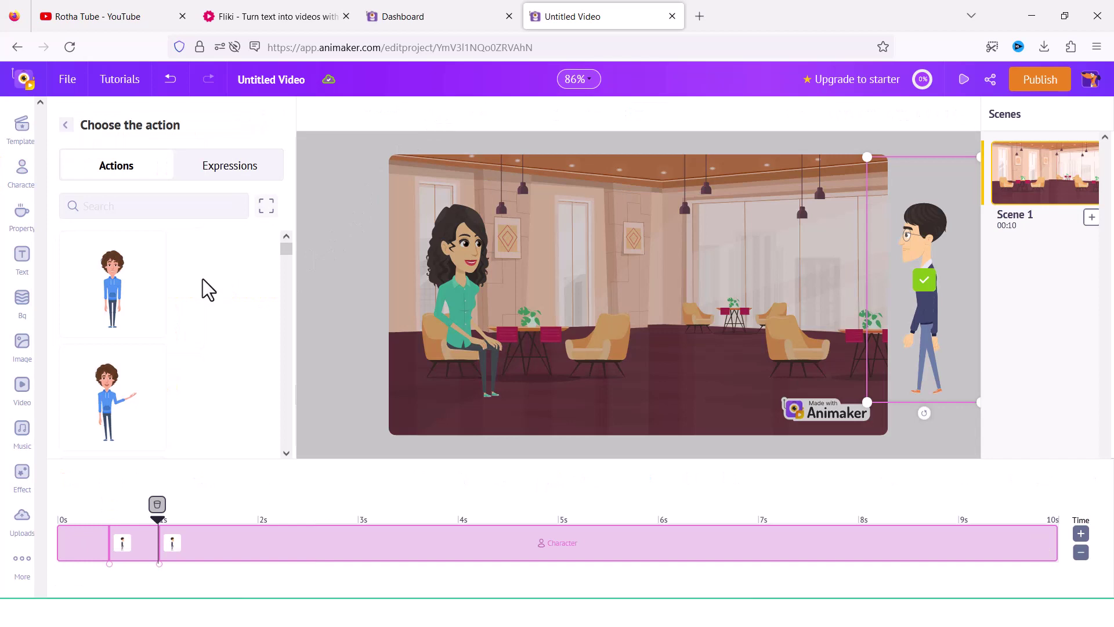
scroll(204, 279, down, 3)
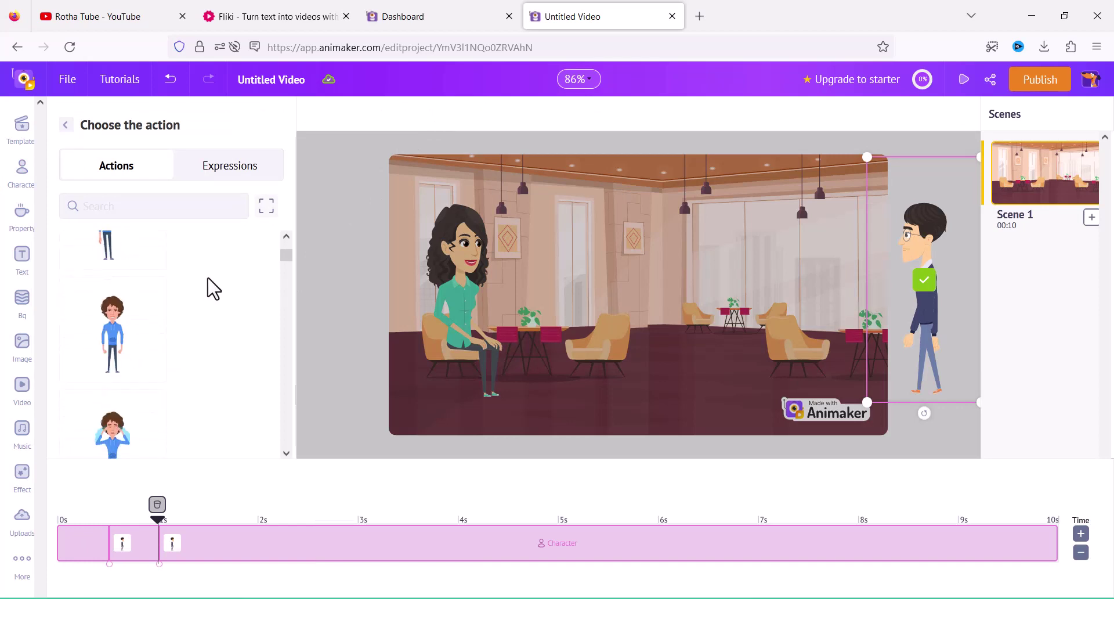
scroll(208, 279, down, 2)
scroll(210, 280, up, 1)
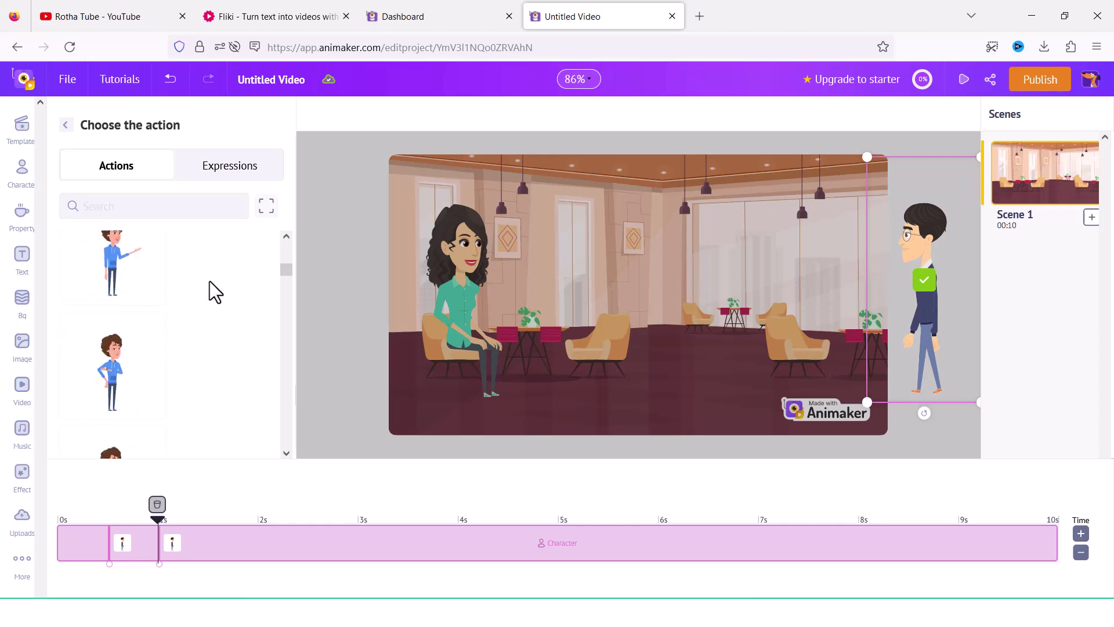
click(120, 394)
drag(941, 320, 597, 320)
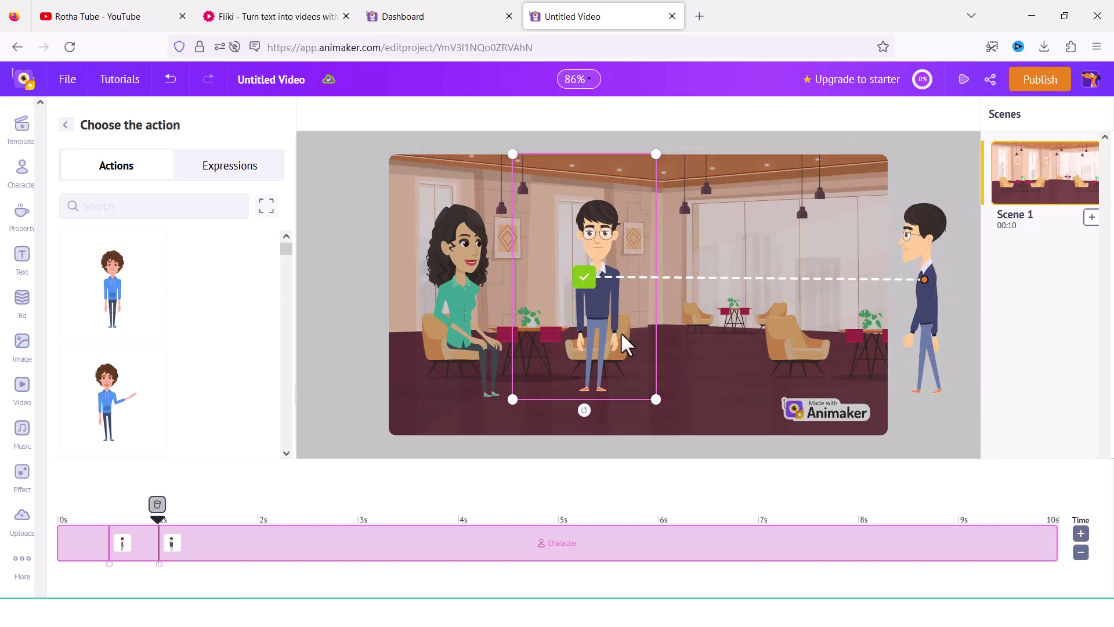
click(66, 126)
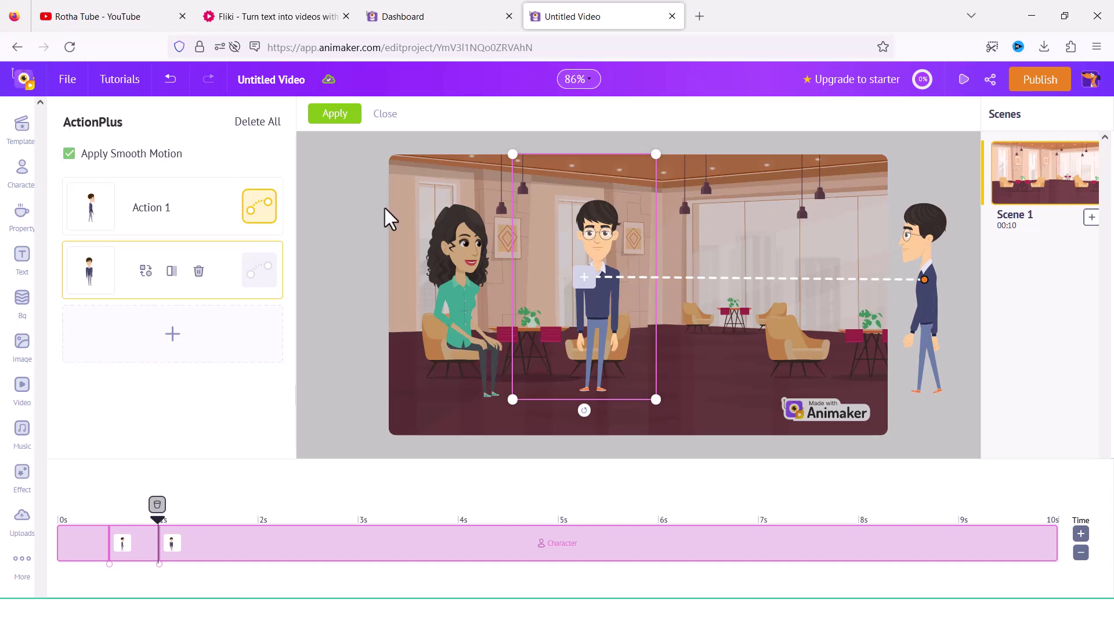
click(335, 116)
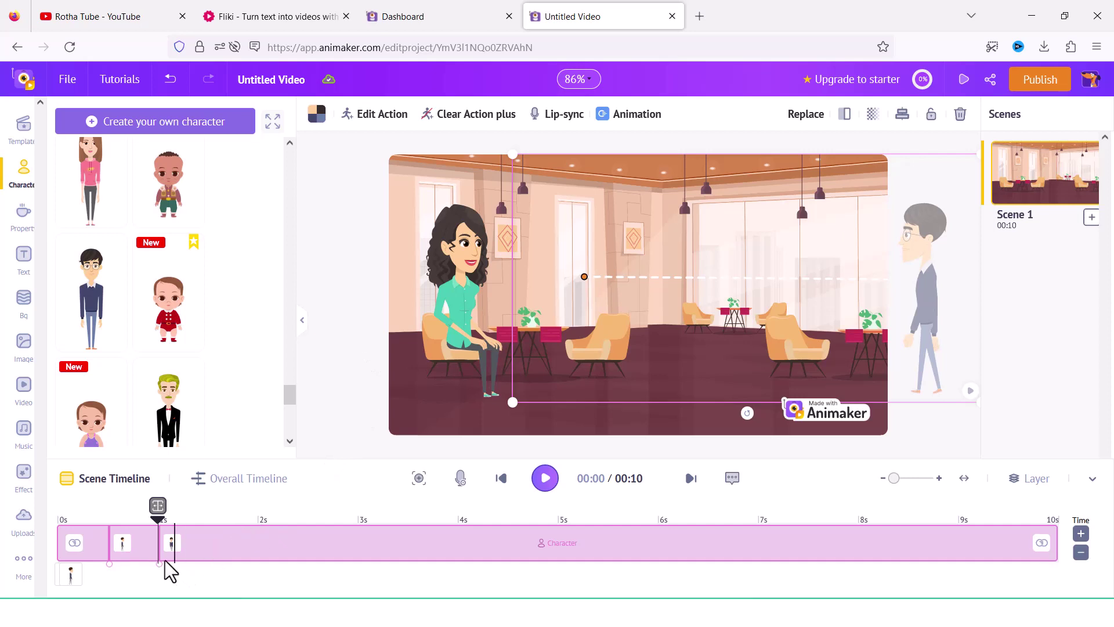
Retime the man's walk to run from about 0.1 to 3 seconds, apply it, and play back the scene
drag(160, 563, 359, 566)
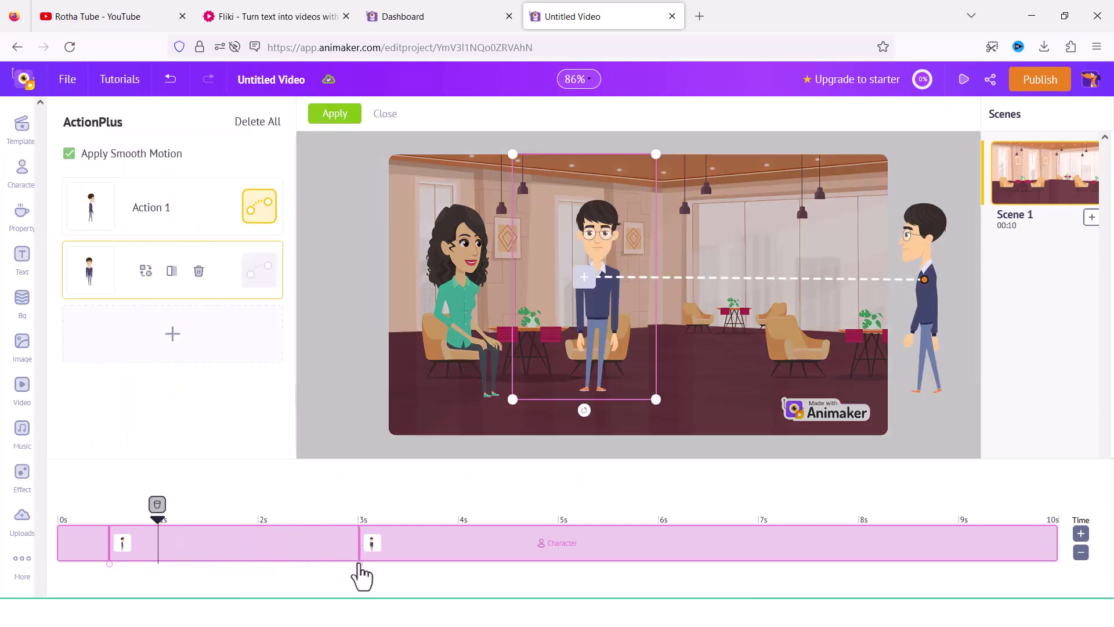
drag(110, 568, 51, 566)
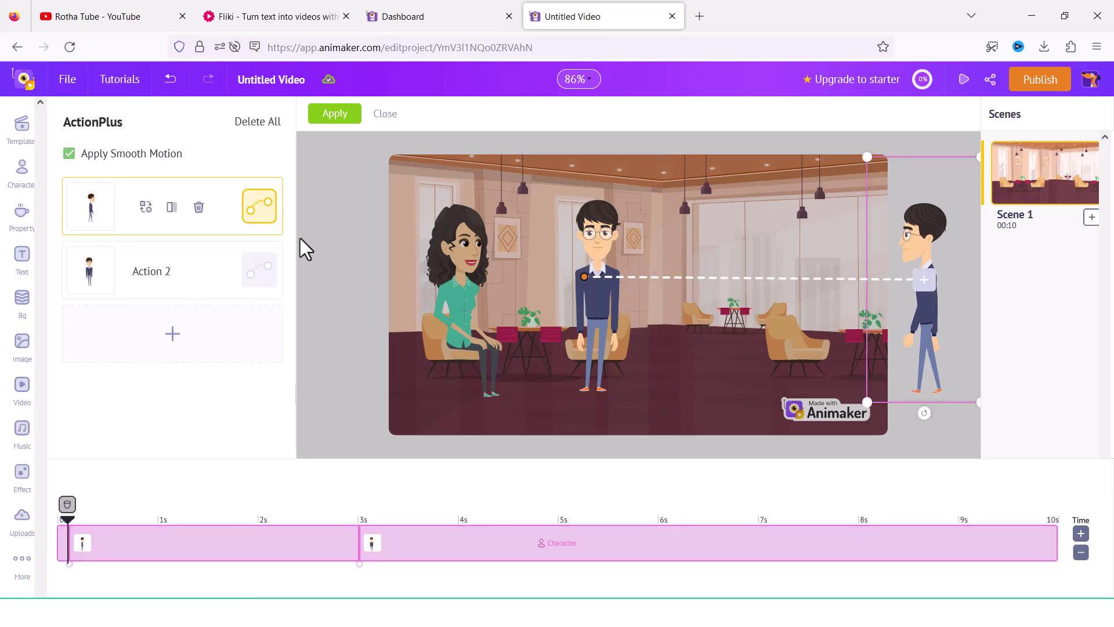
click(335, 117)
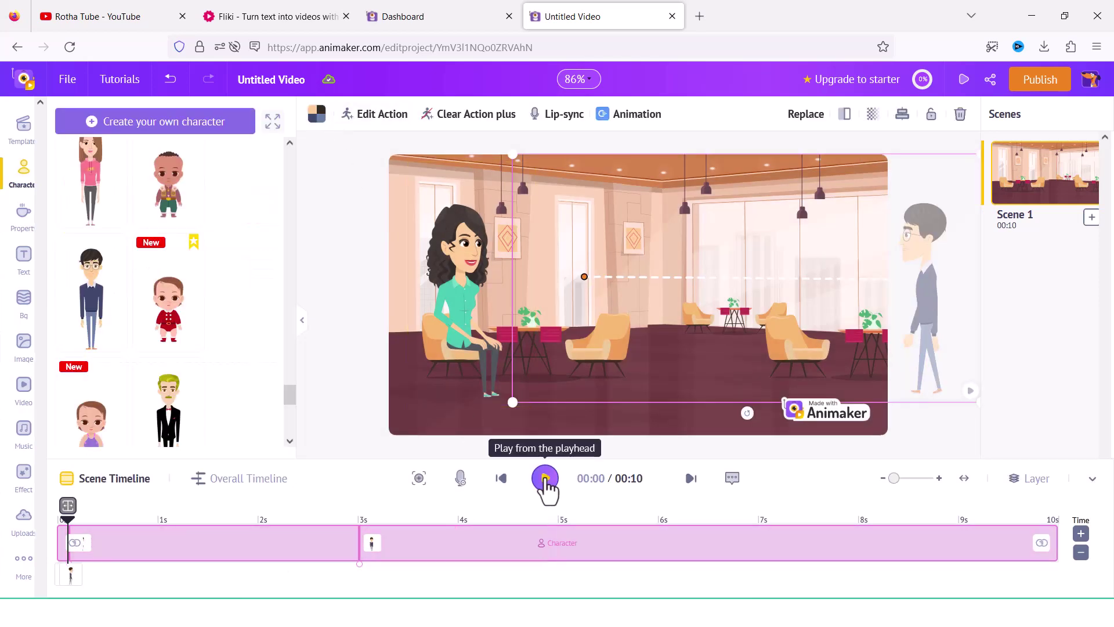
click(546, 479)
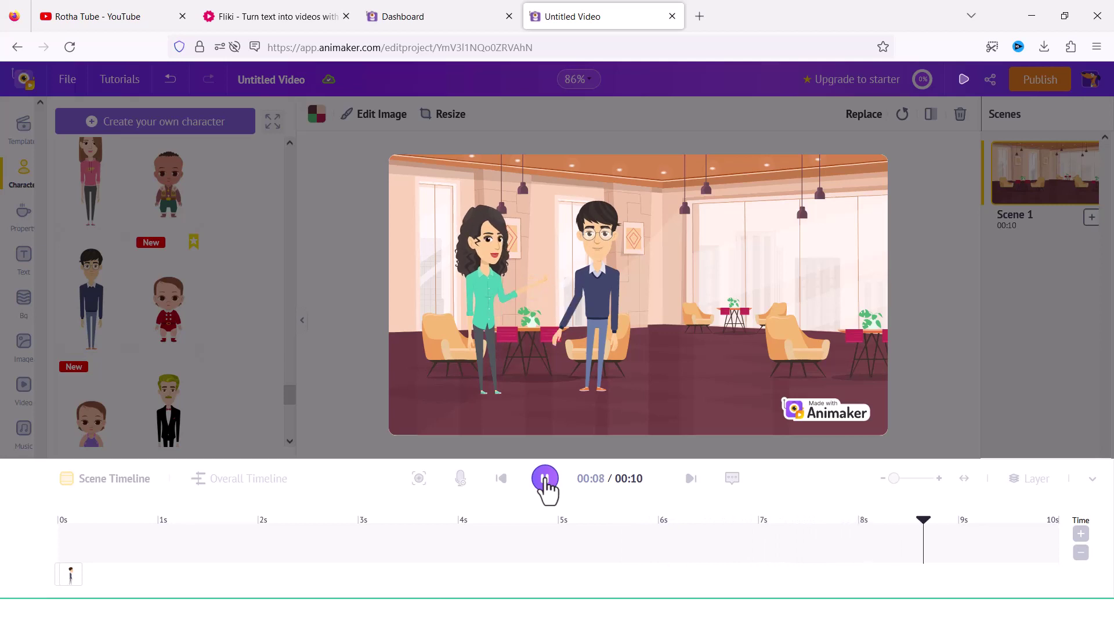
click(545, 480)
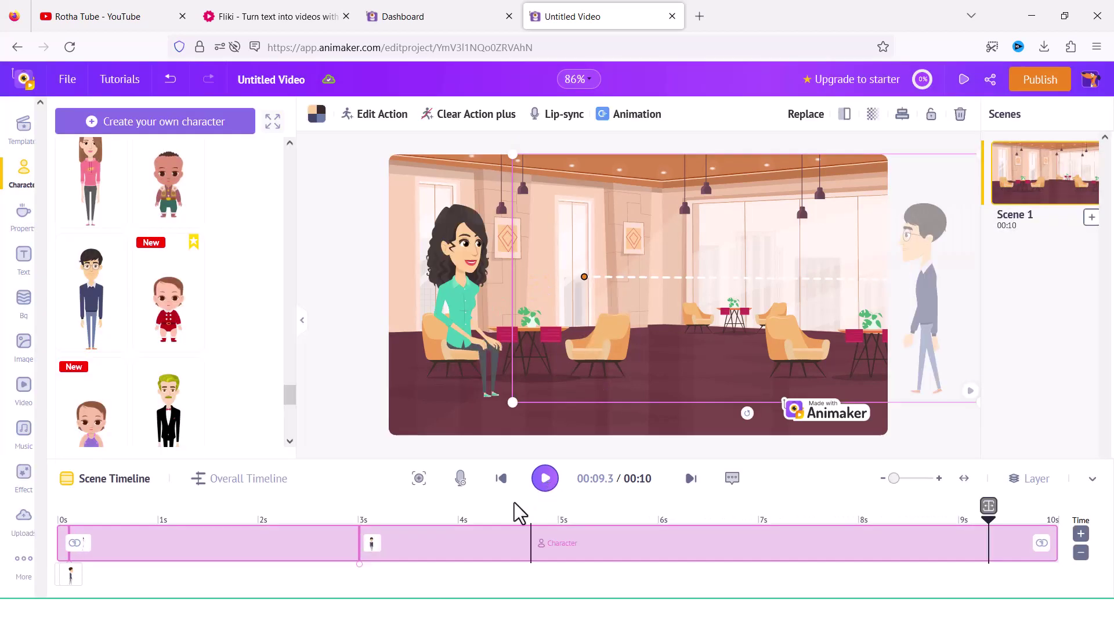
Add fliki-section(2).mp3 as the man's lip-sync audio, starting at 3 seconds and trimmed to end at about 6.9 seconds
click(384, 512)
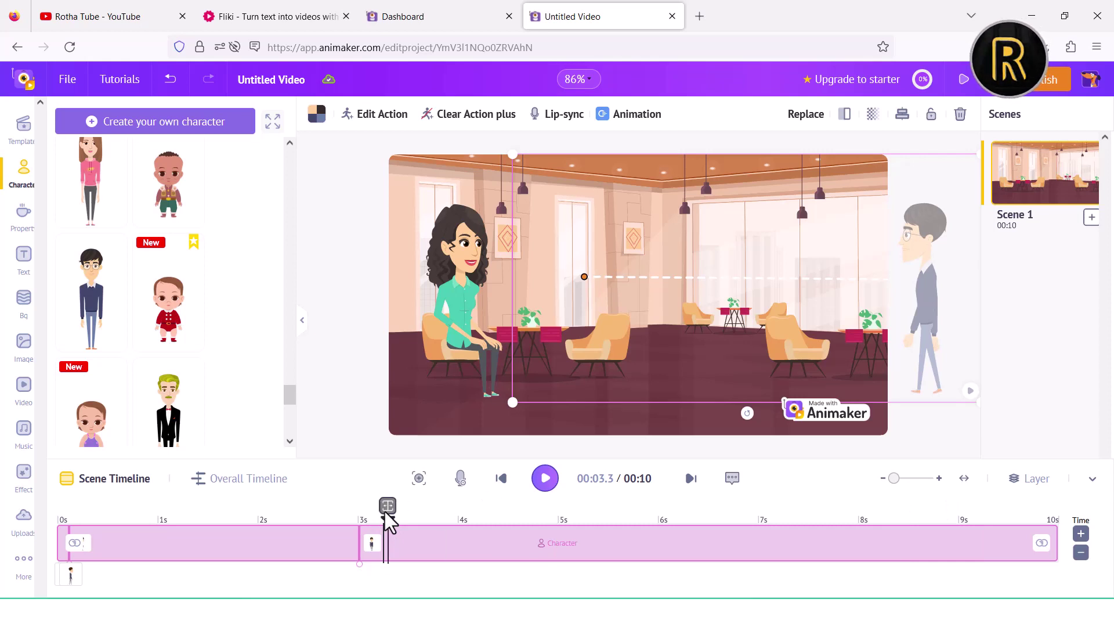
drag(384, 512, 358, 515)
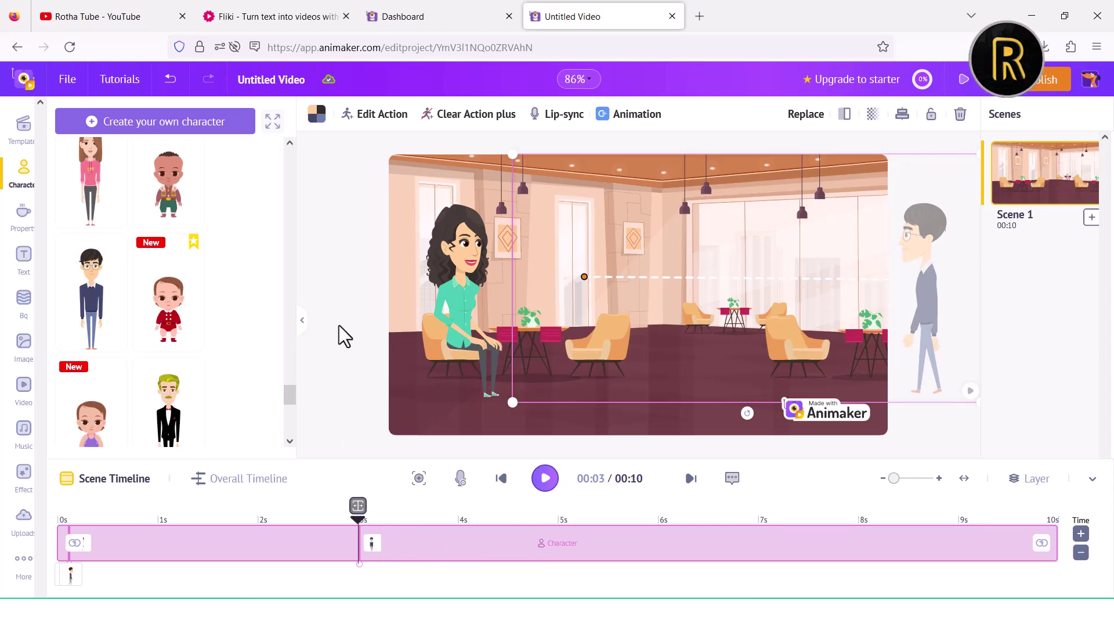
click(24, 526)
mouse_move(286, 224)
mouse_down()
mouse_move(288, 366)
mouse_move(288, 218)
mouse_up()
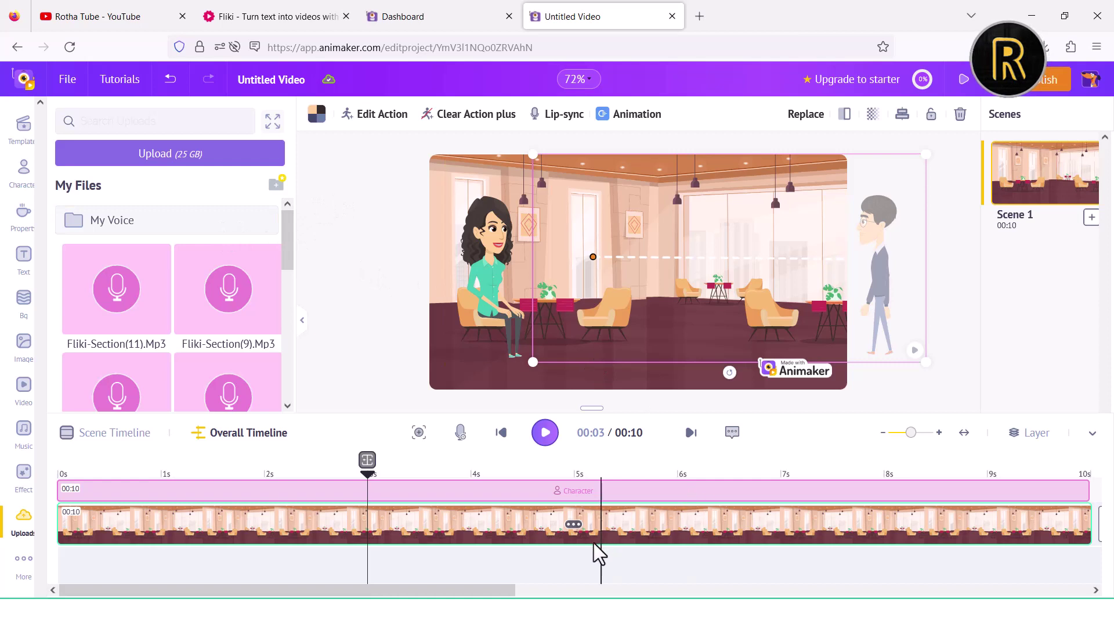
click(564, 124)
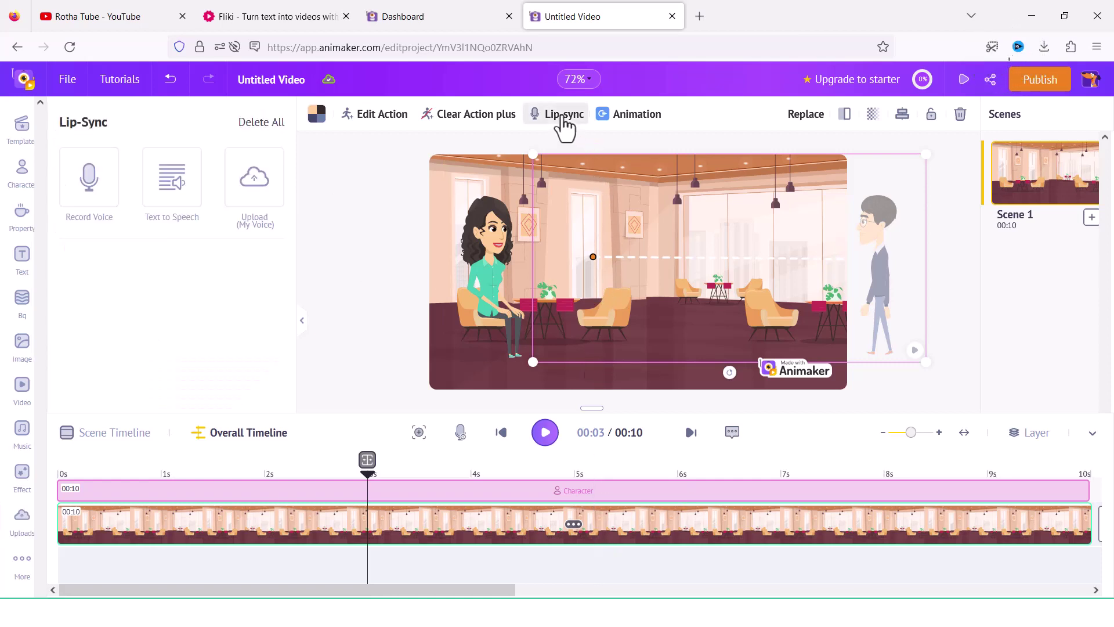
click(265, 187)
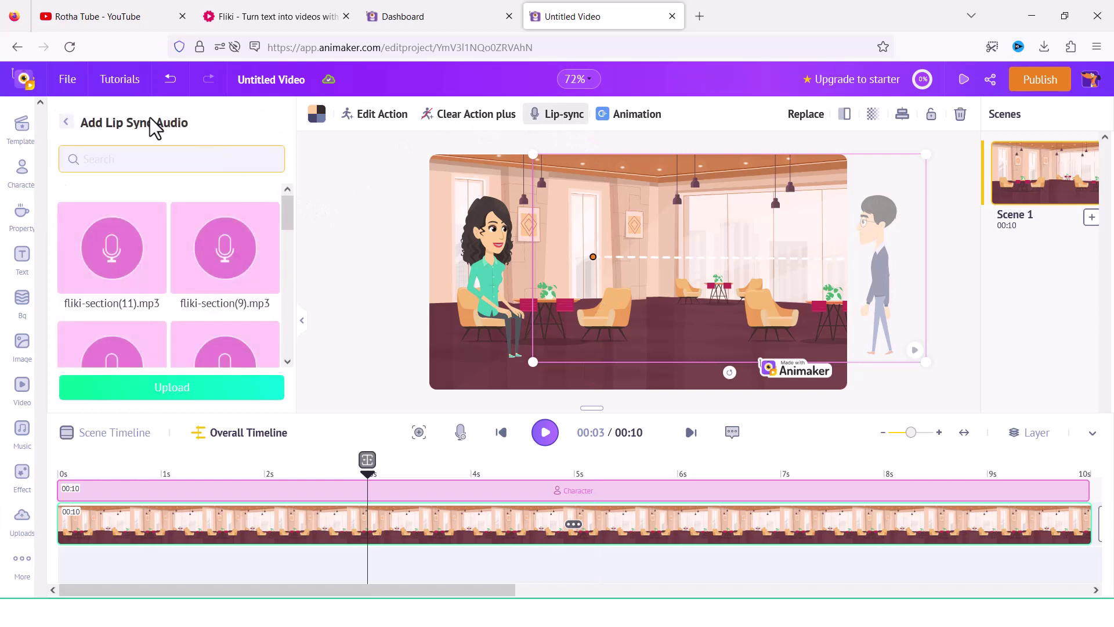
drag(292, 214, 297, 336)
click(247, 233)
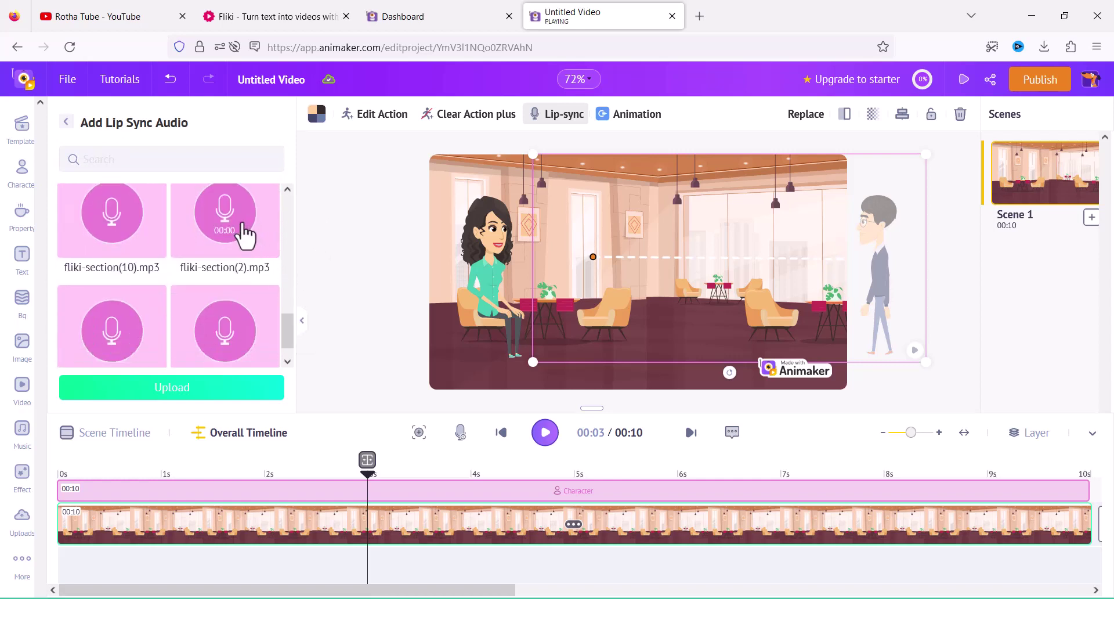
click(242, 234)
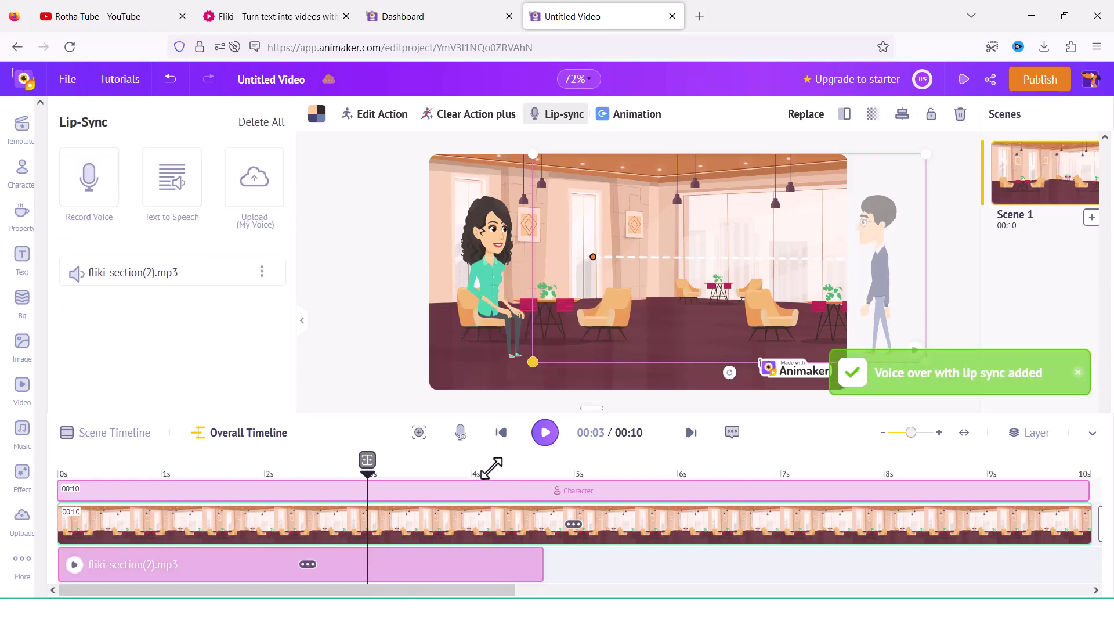
drag(209, 567, 479, 568)
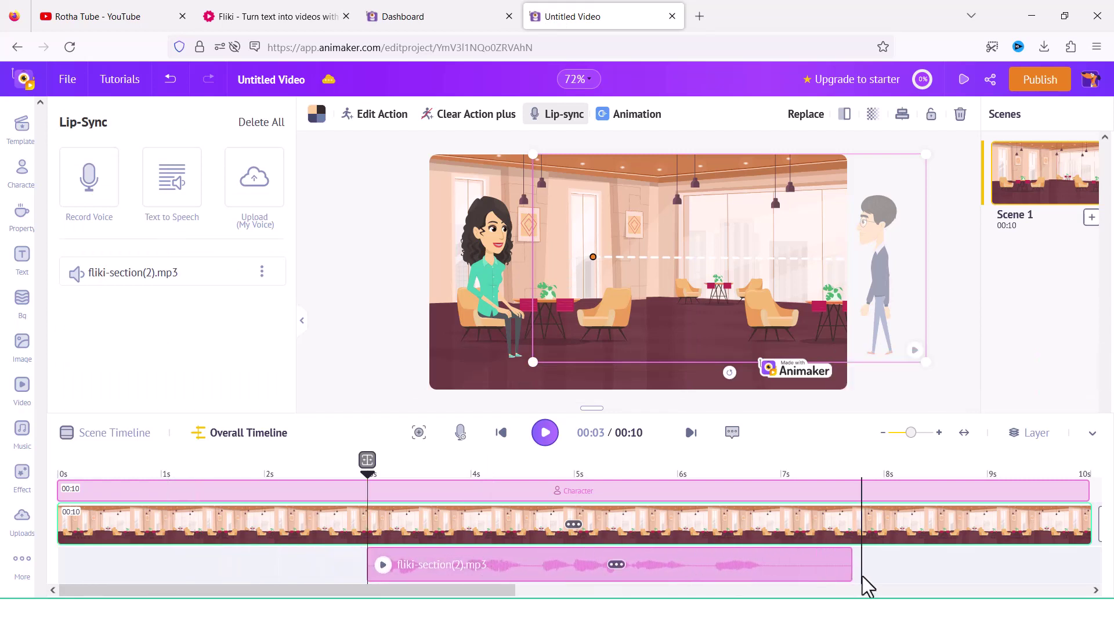
drag(788, 566, 770, 565)
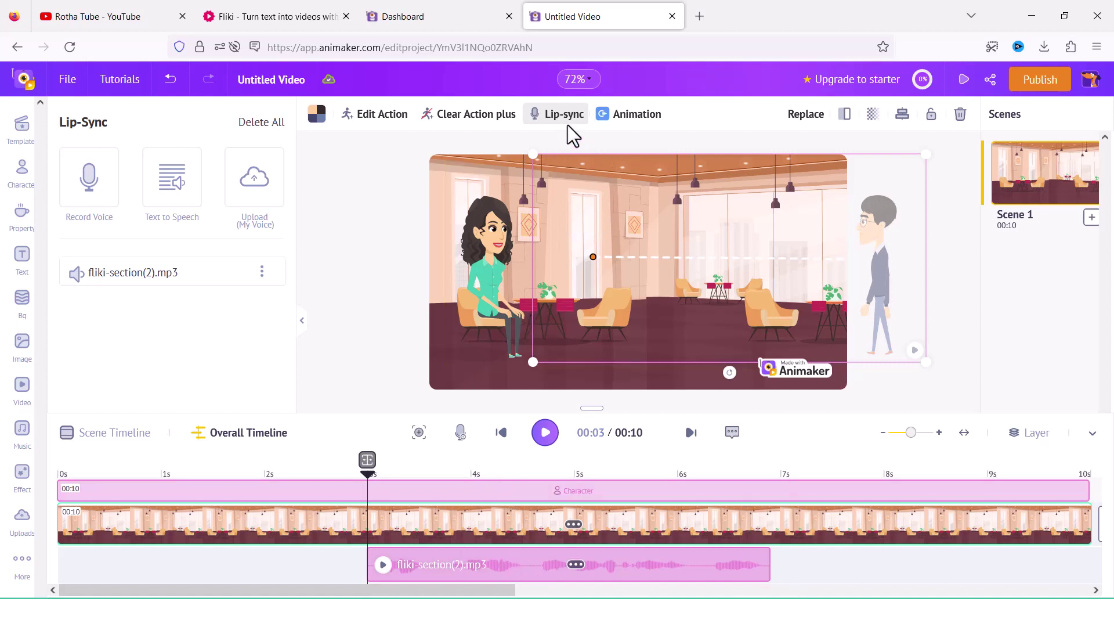
Add fliki-section(3).mp3 as the man's second lip-sync audio, on its own track starting at about 6.6 seconds
click(560, 114)
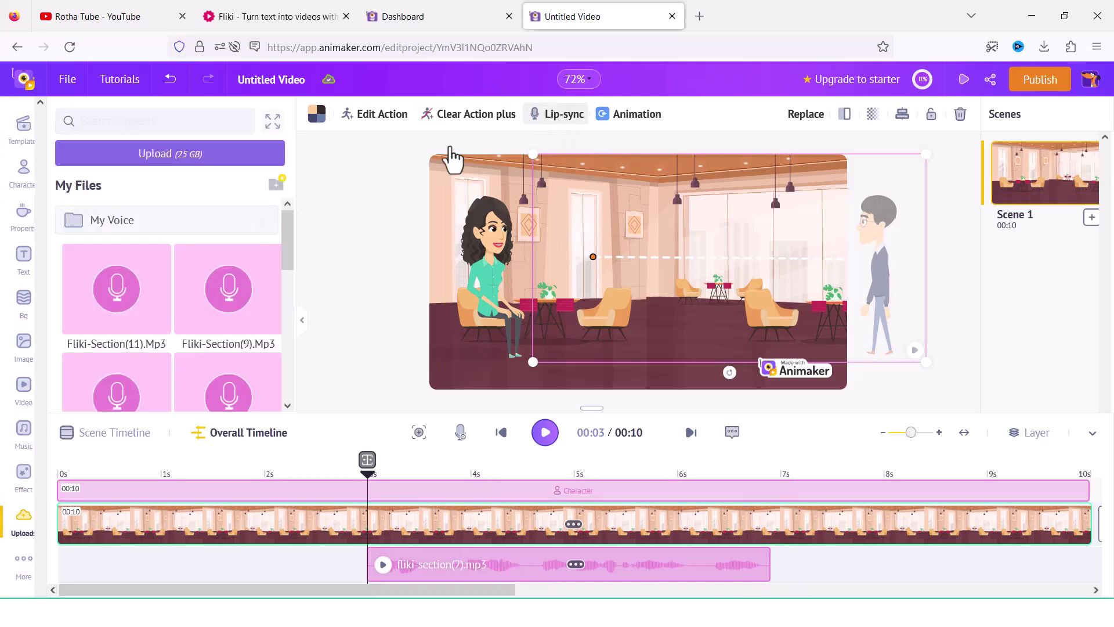
click(250, 177)
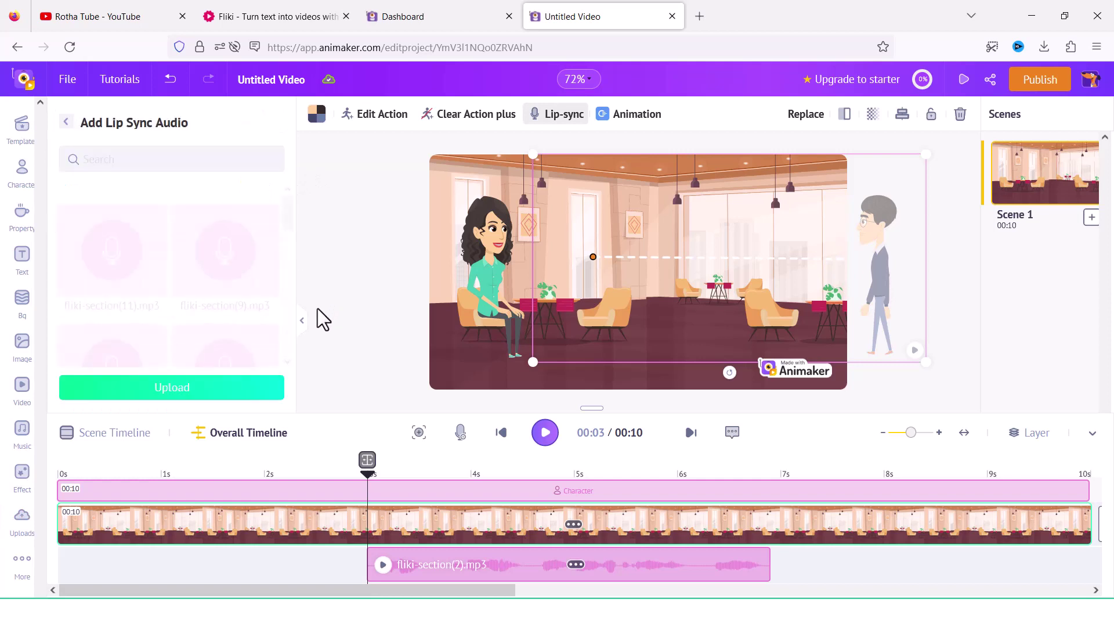
drag(292, 221, 289, 241)
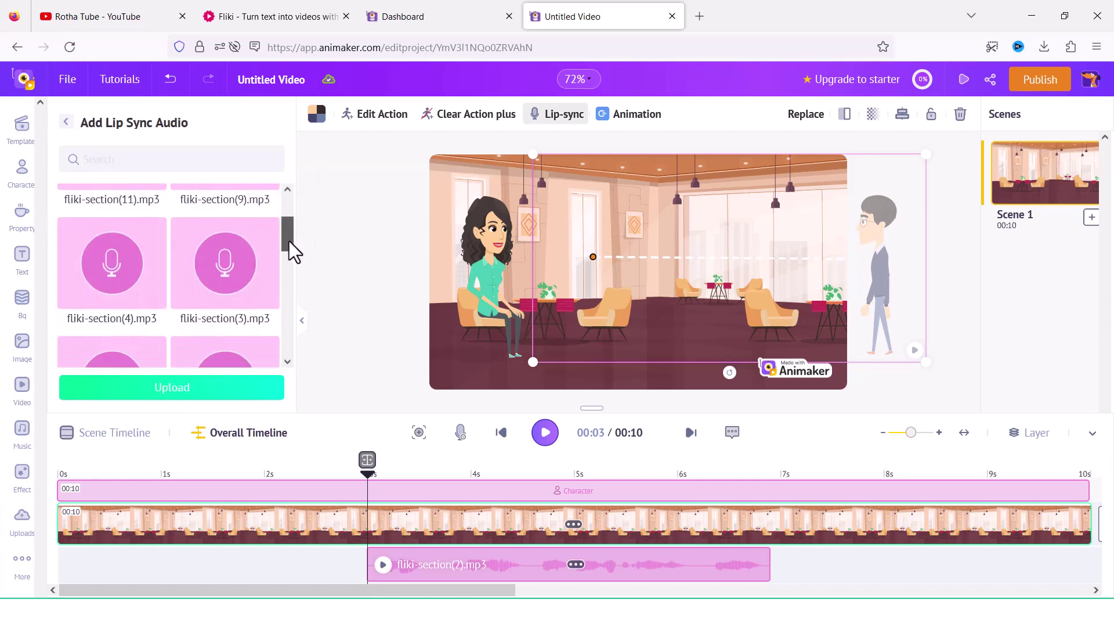
click(228, 270)
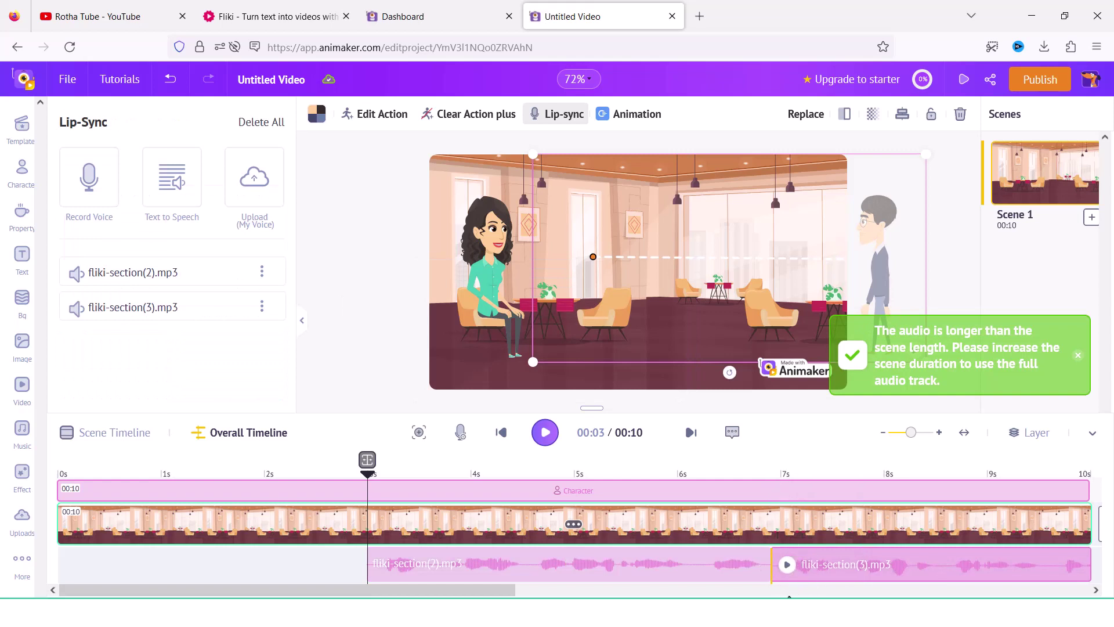
drag(831, 390, 831, 368)
mouse_move(836, 523)
mouse_down()
mouse_move(801, 573)
mouse_move(755, 562)
mouse_up()
Extend the scene to 20 seconds and adjust the fliki-section(3).mp3 clip to end at about 10.7 seconds
scroll(1062, 552, right, 5)
drag(671, 475, 996, 485)
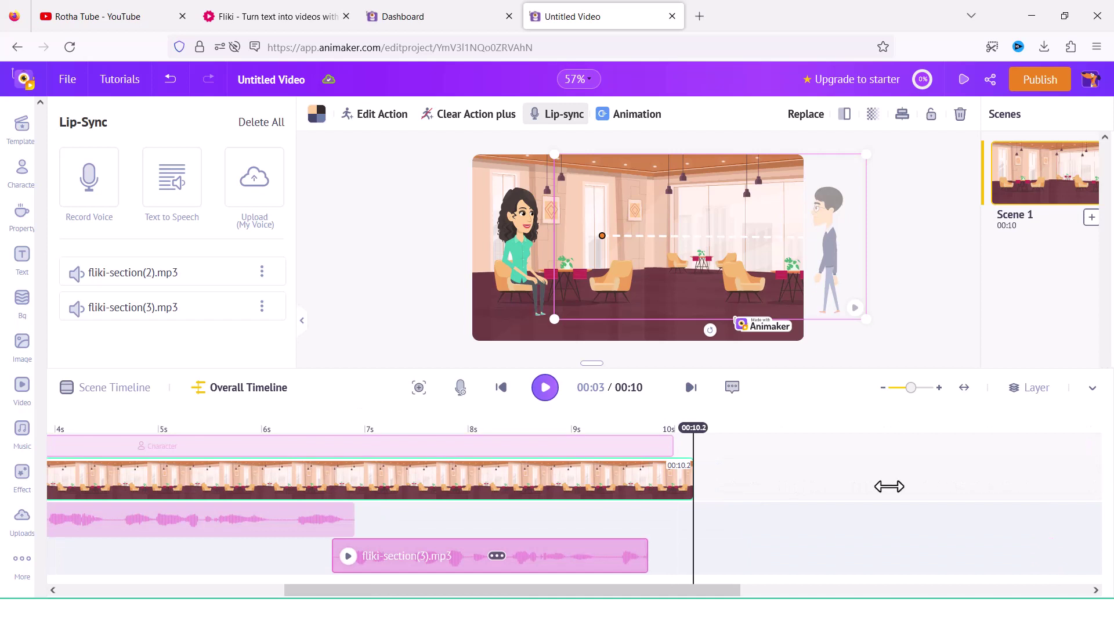
drag(889, 487, 890, 486)
drag(648, 555, 811, 563)
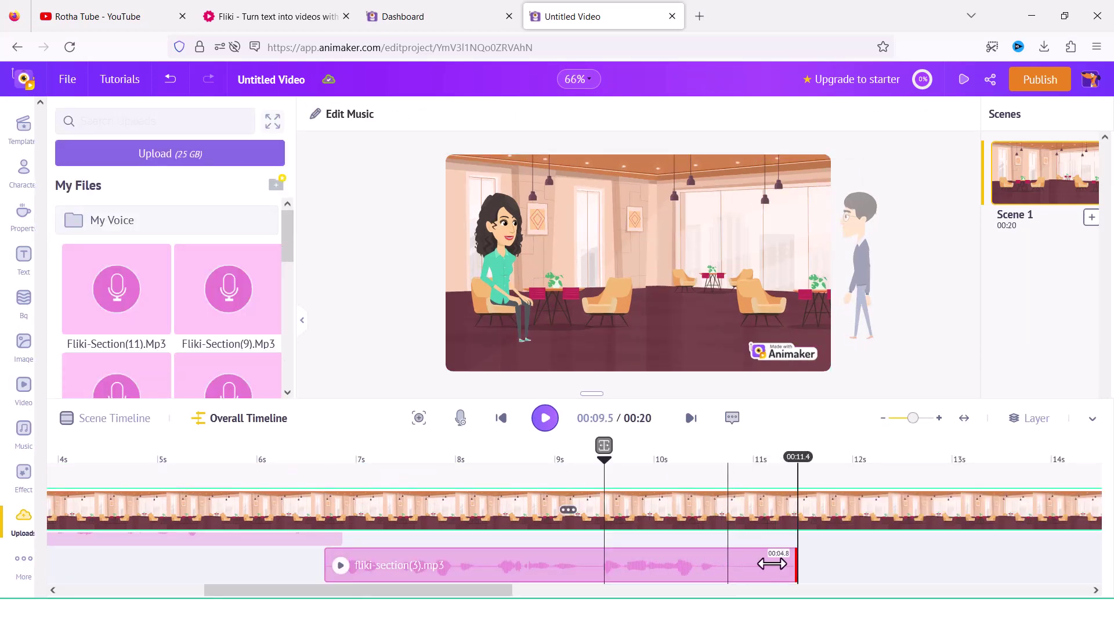
drag(794, 563, 727, 563)
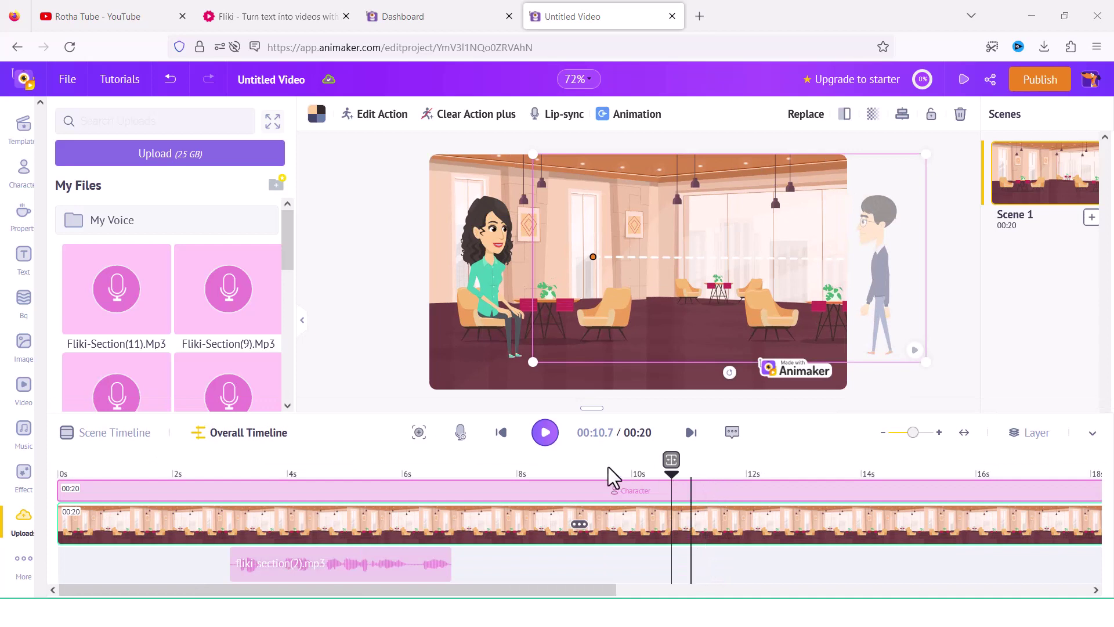
Add a third action to the man's ActionPlus list, using the sitting pose
click(101, 438)
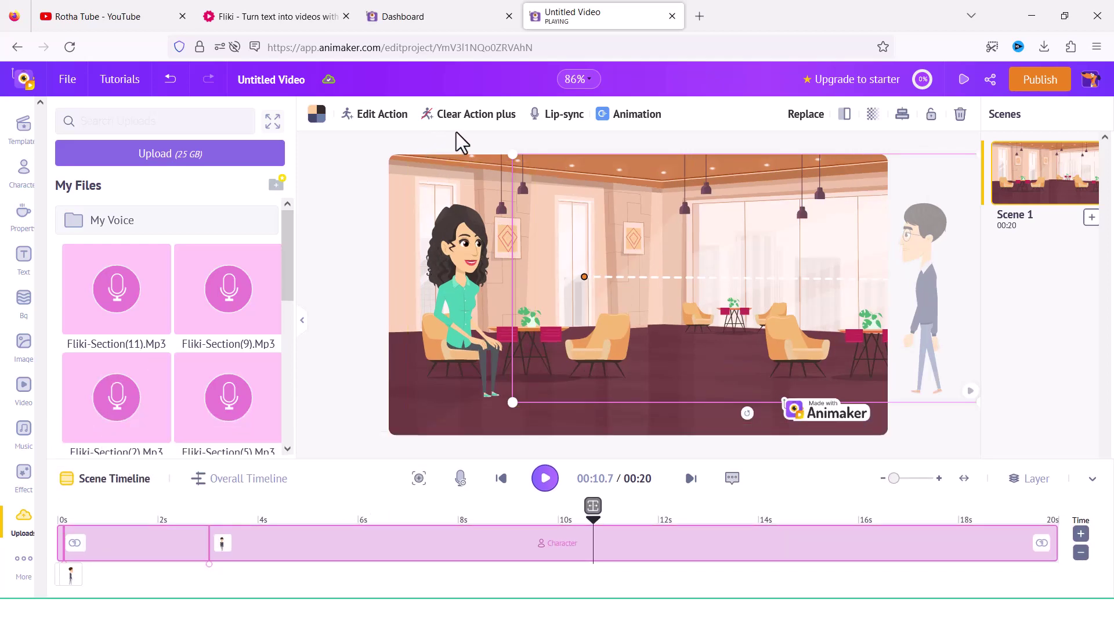
click(376, 116)
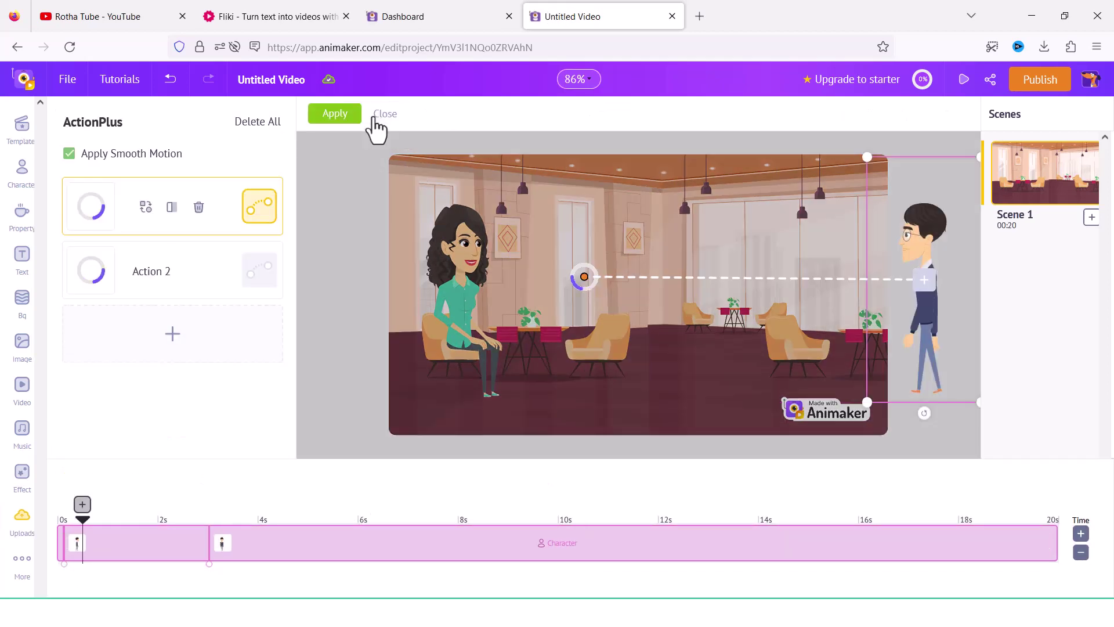
click(197, 353)
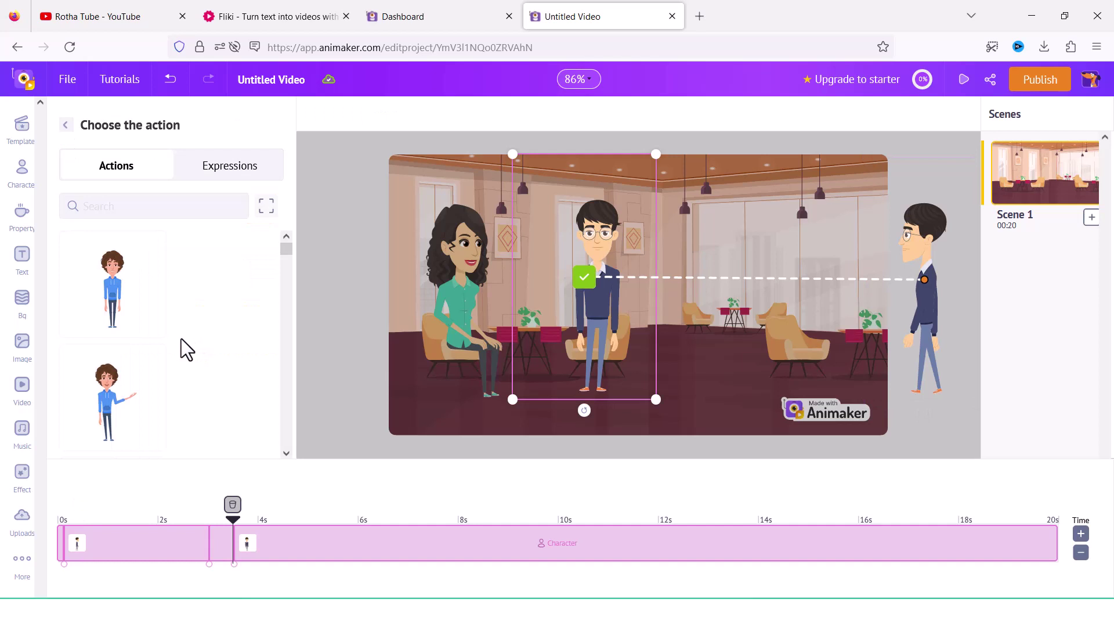
scroll(179, 333, down, 2)
scroll(184, 331, down, 2)
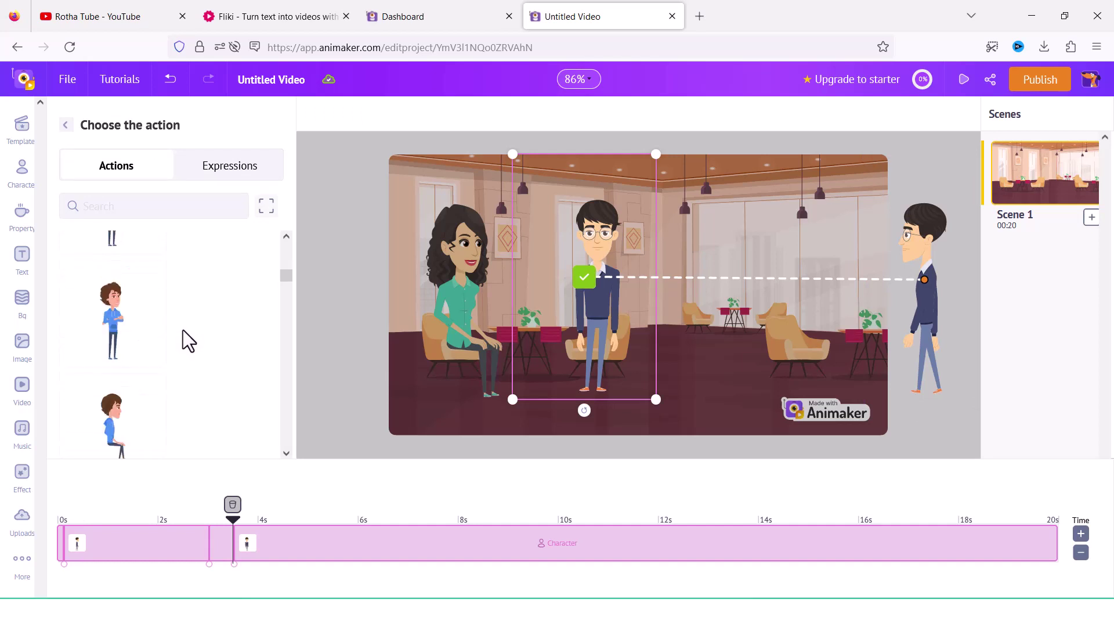
scroll(183, 323, down, 2)
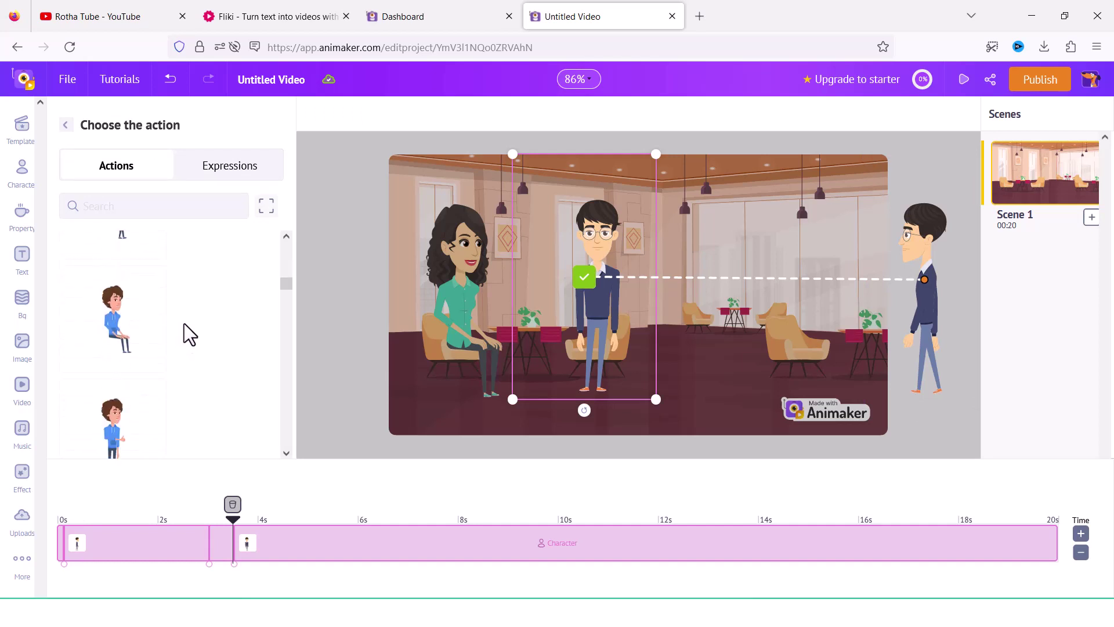
click(129, 323)
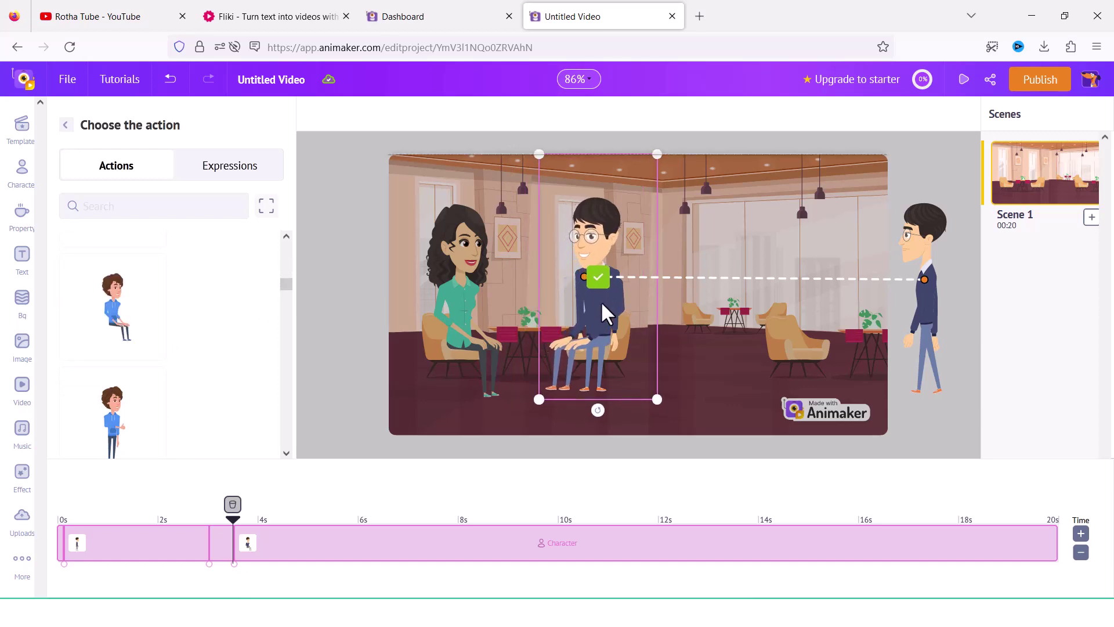
Place the seated man onto the chair across the table from the woman and apply his actions
drag(600, 300, 601, 315)
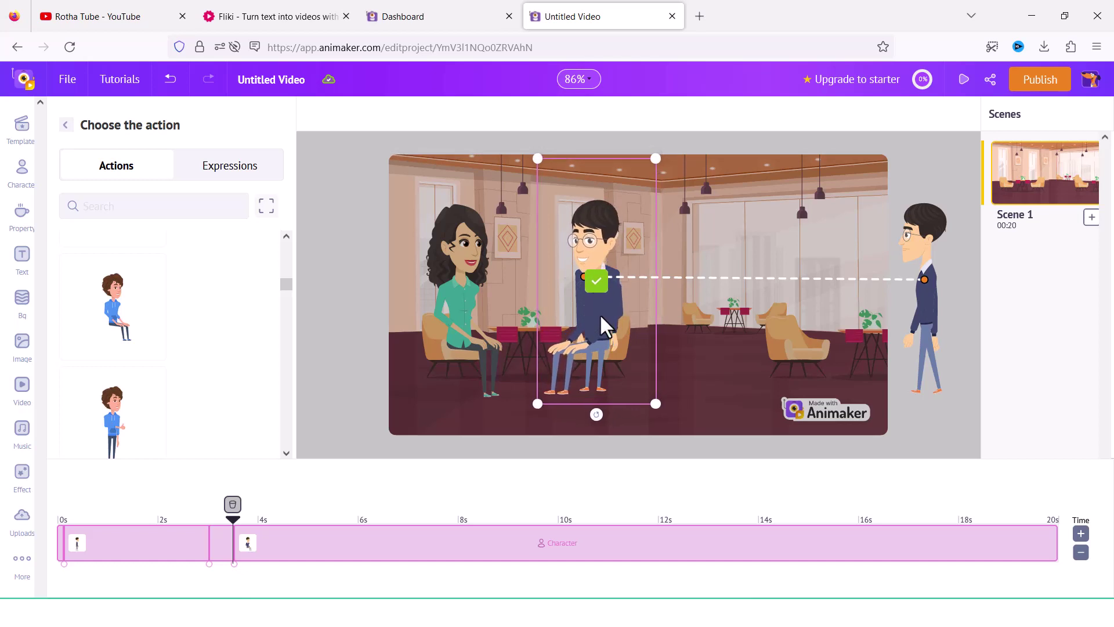
drag(235, 566, 523, 577)
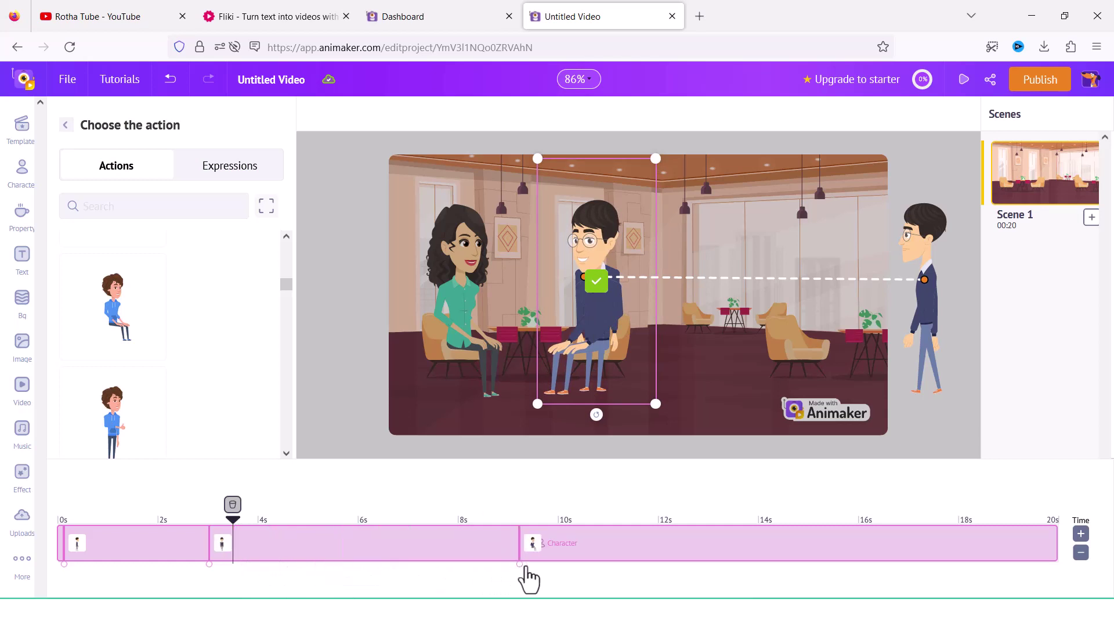
click(66, 124)
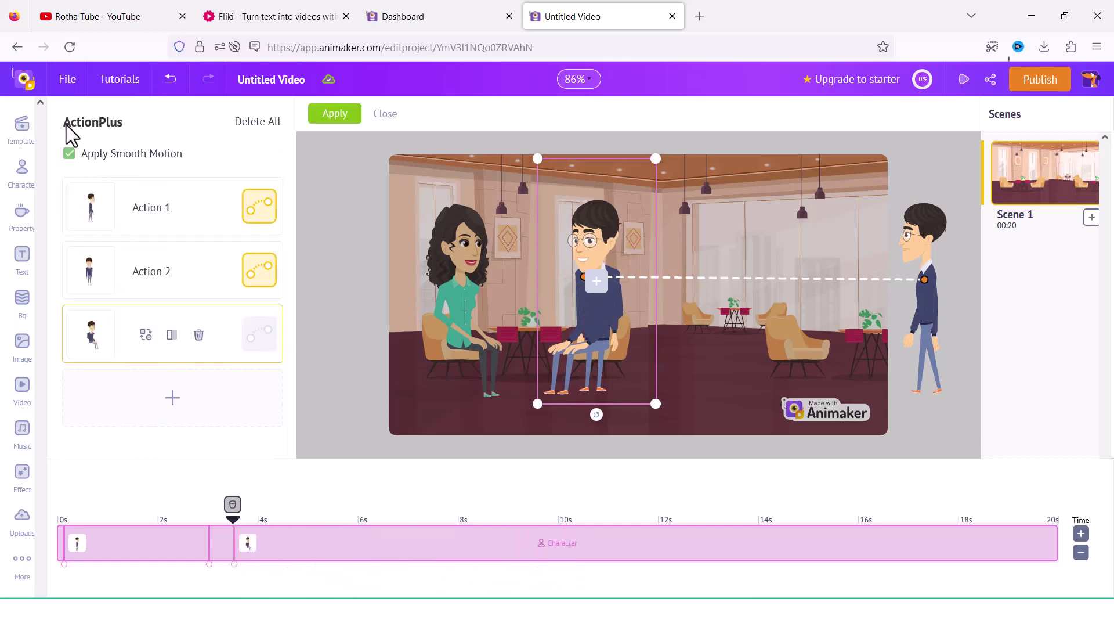
click(342, 116)
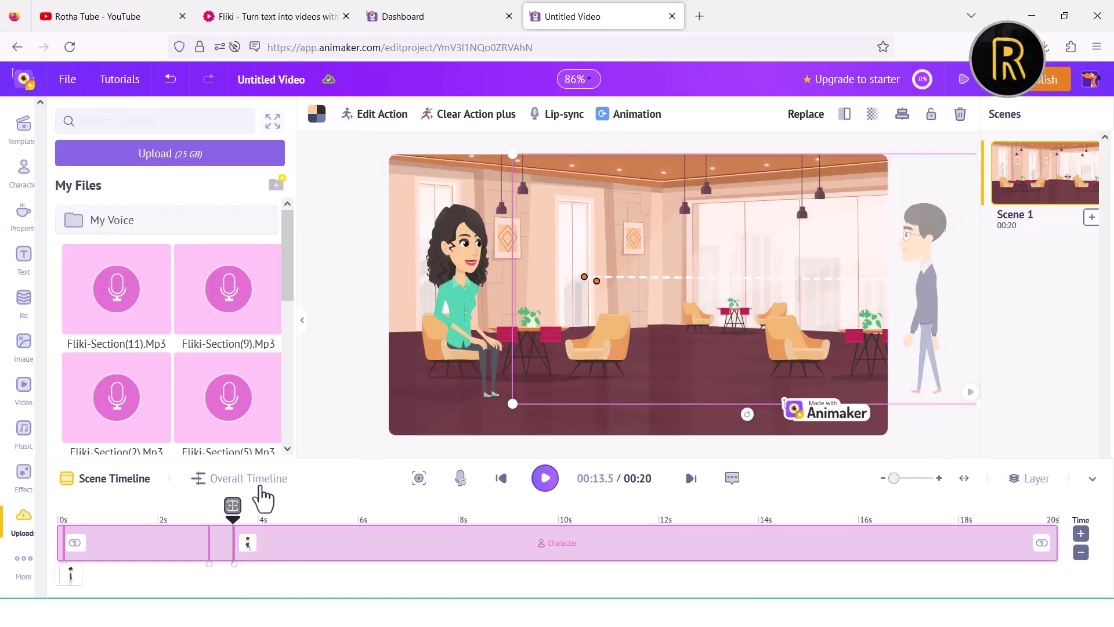
Add another action to the woman at about 3.5 seconds, using the Sitting pose
mouse_move(70, 582)
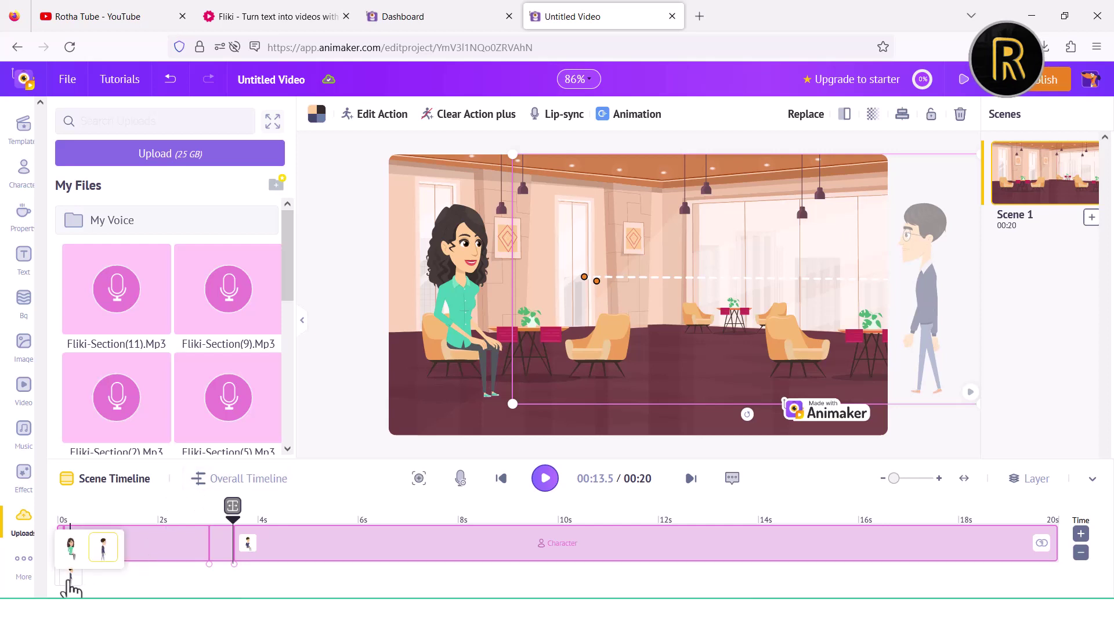
click(70, 548)
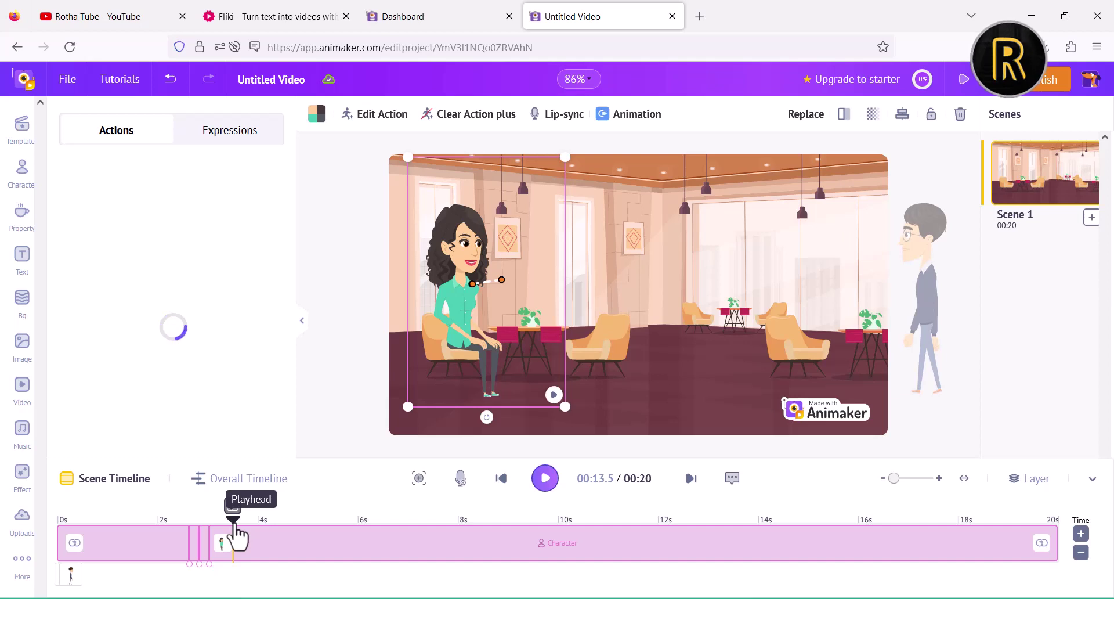
click(372, 116)
click(185, 406)
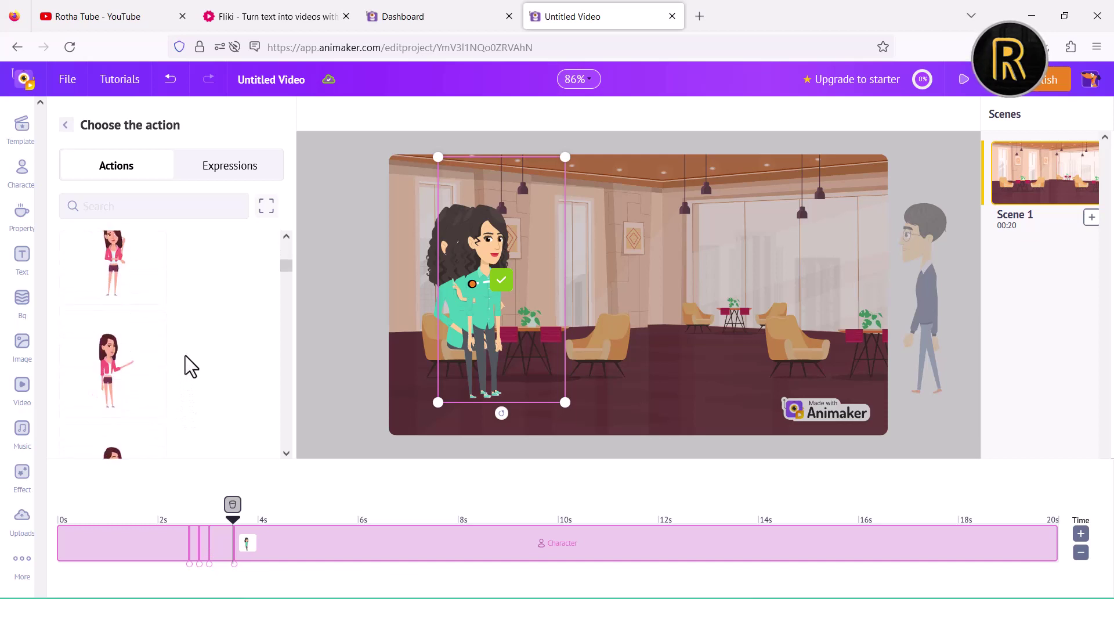
scroll(186, 355, down, 1)
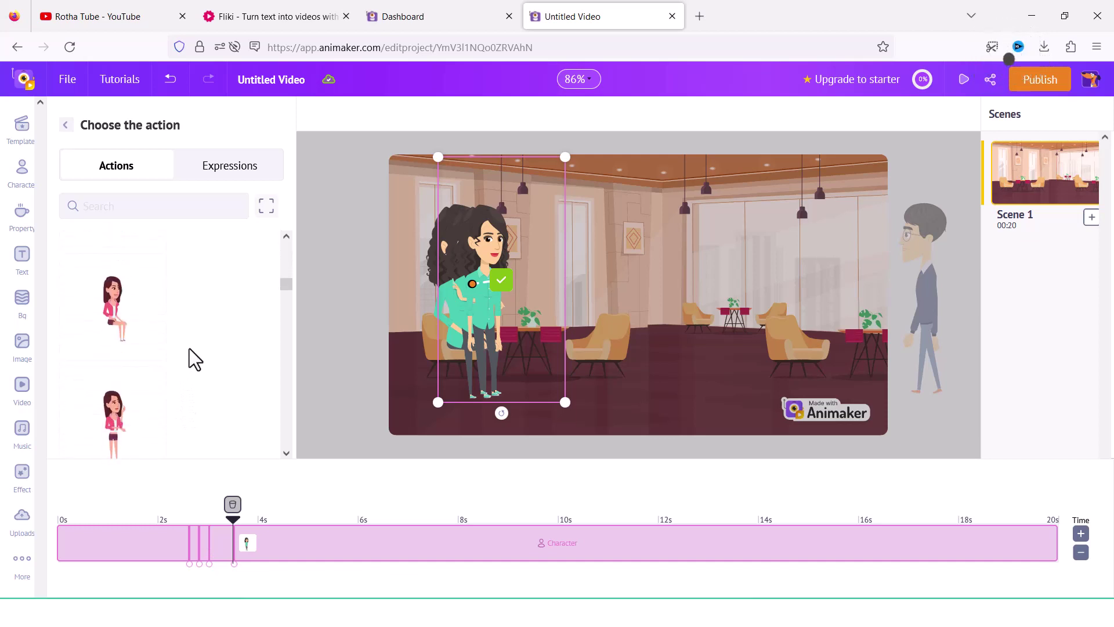
click(128, 317)
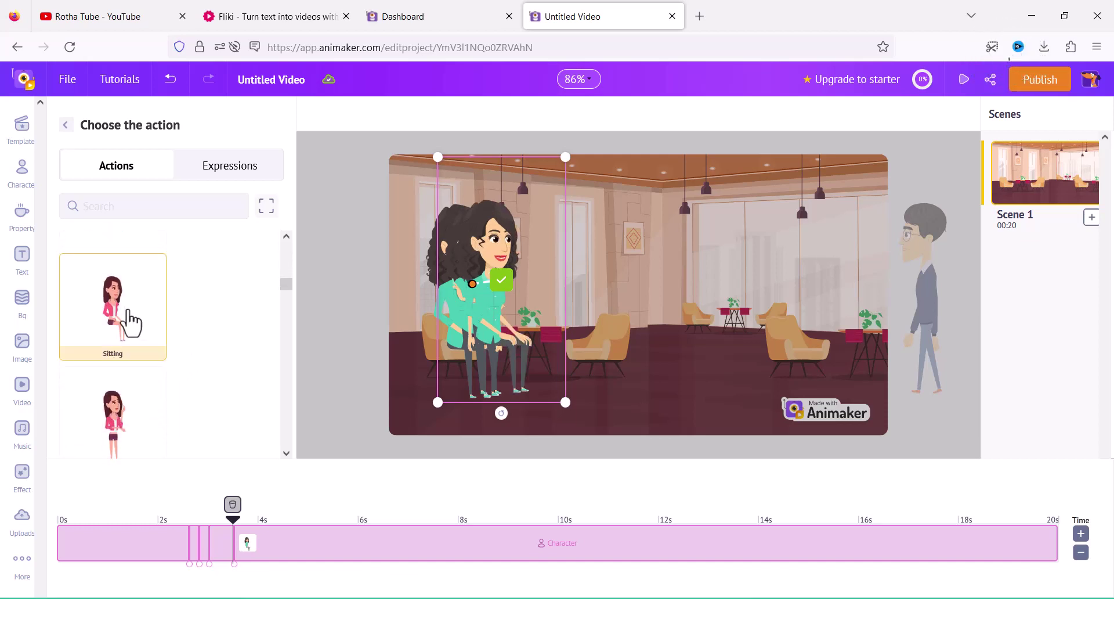
Align the woman's new sitting pose with her seated position on the chair and apply her actions
drag(502, 334, 472, 332)
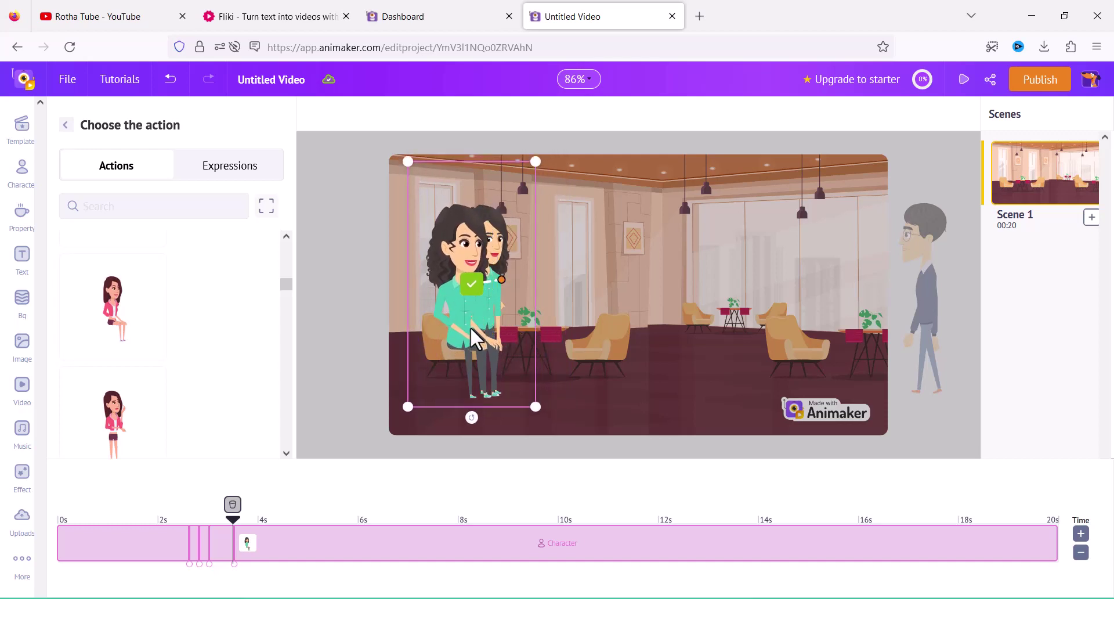
click(68, 126)
click(332, 113)
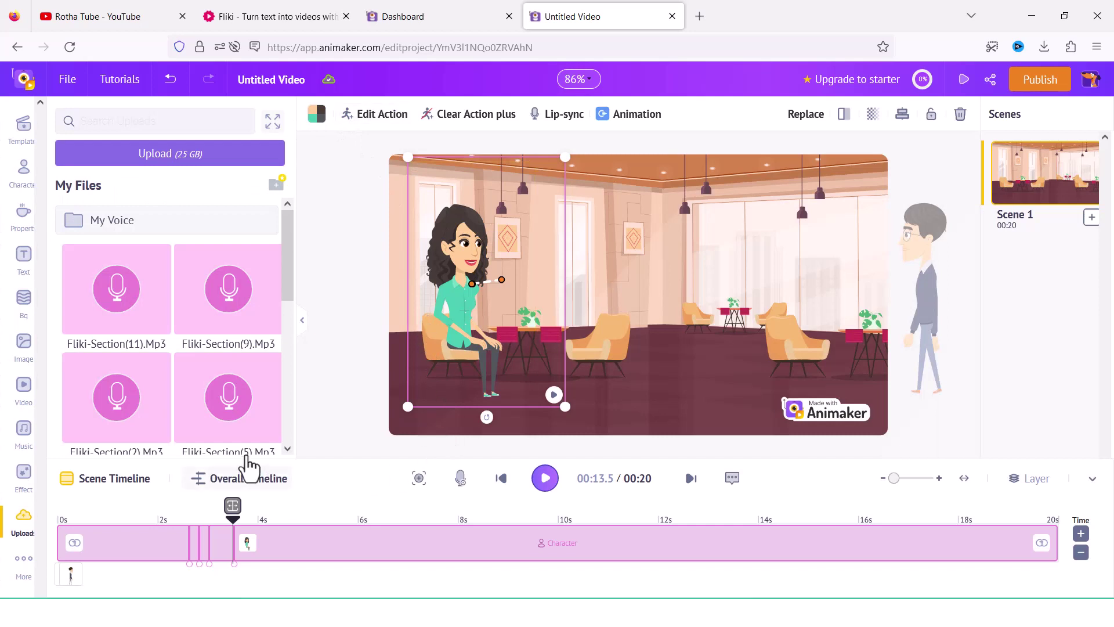
Add fliki-section(6).mp3 as the man's lip-sync audio with the overall timeline's playhead at 19.9 seconds
click(266, 478)
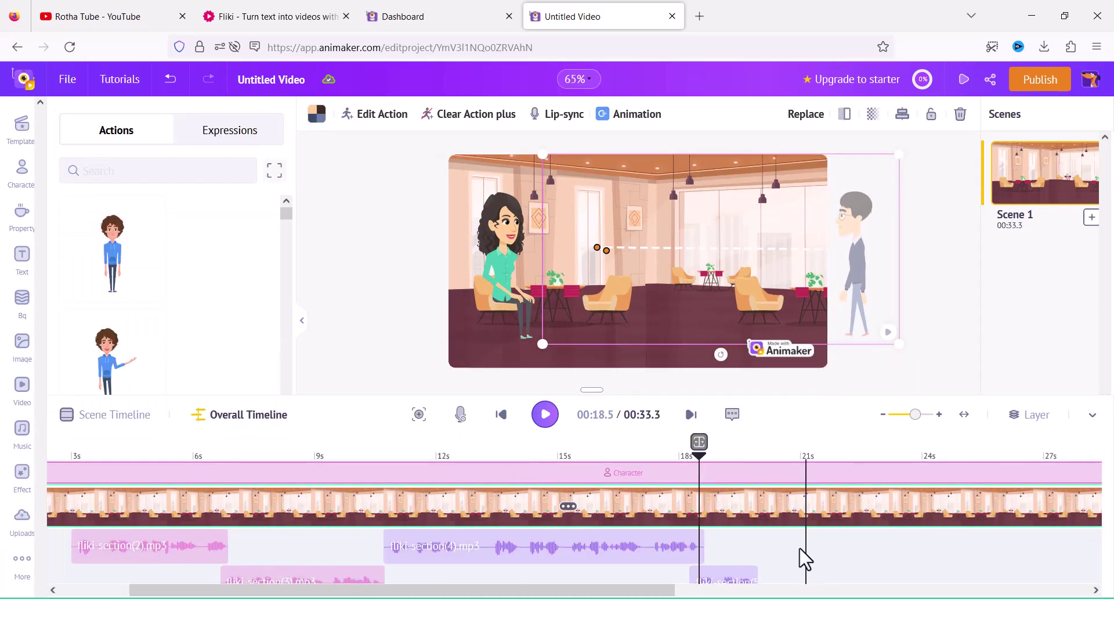
click(765, 457)
drag(770, 463, 762, 467)
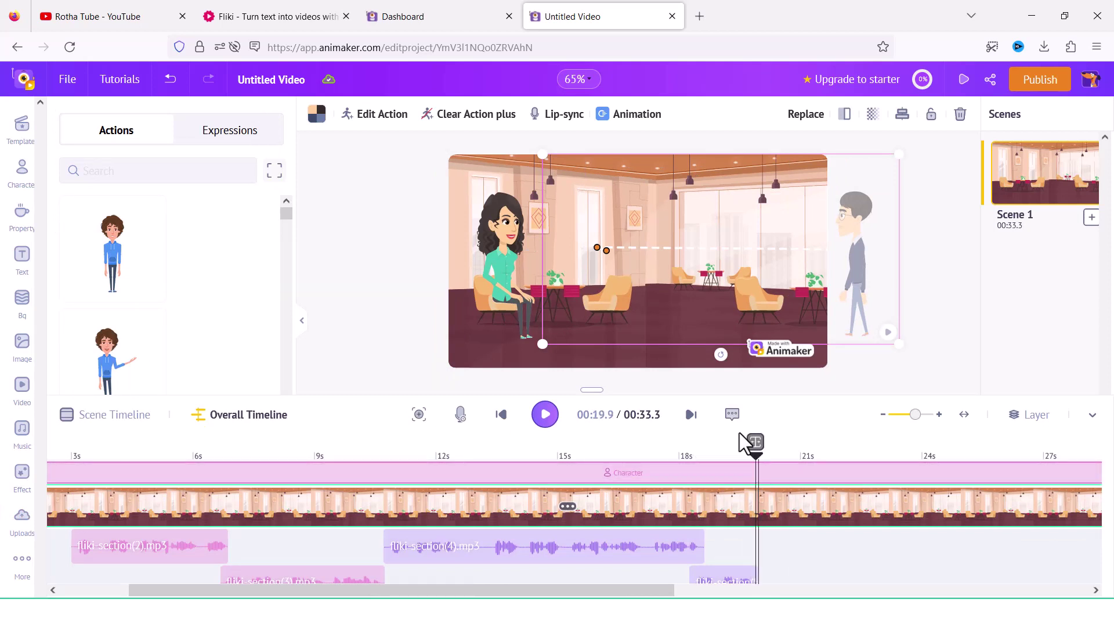
click(561, 123)
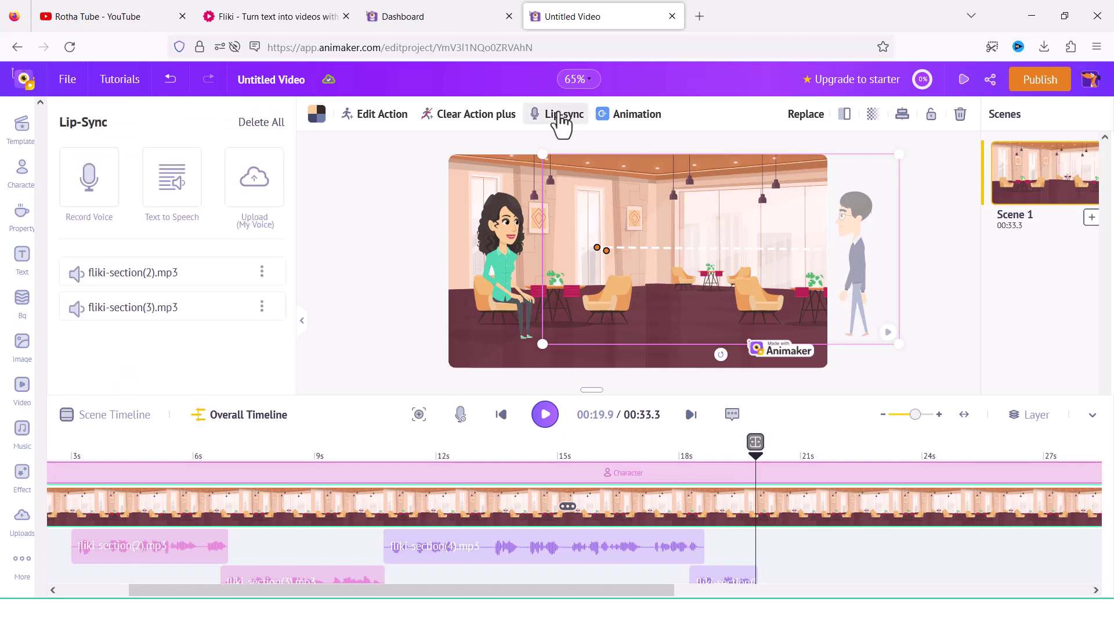
click(270, 192)
drag(293, 212, 292, 260)
click(125, 270)
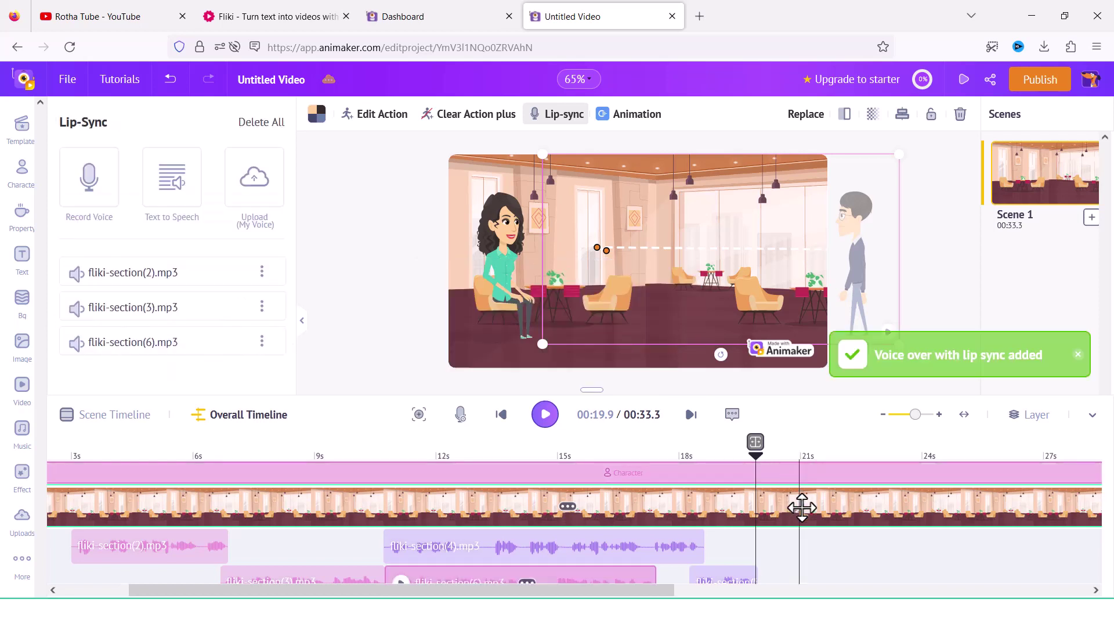
Enlarge the timeline area and move the fliki-section(6).mp3 clip to the upper audio track, starting at about 19.4 seconds
scroll(847, 539, down, 1)
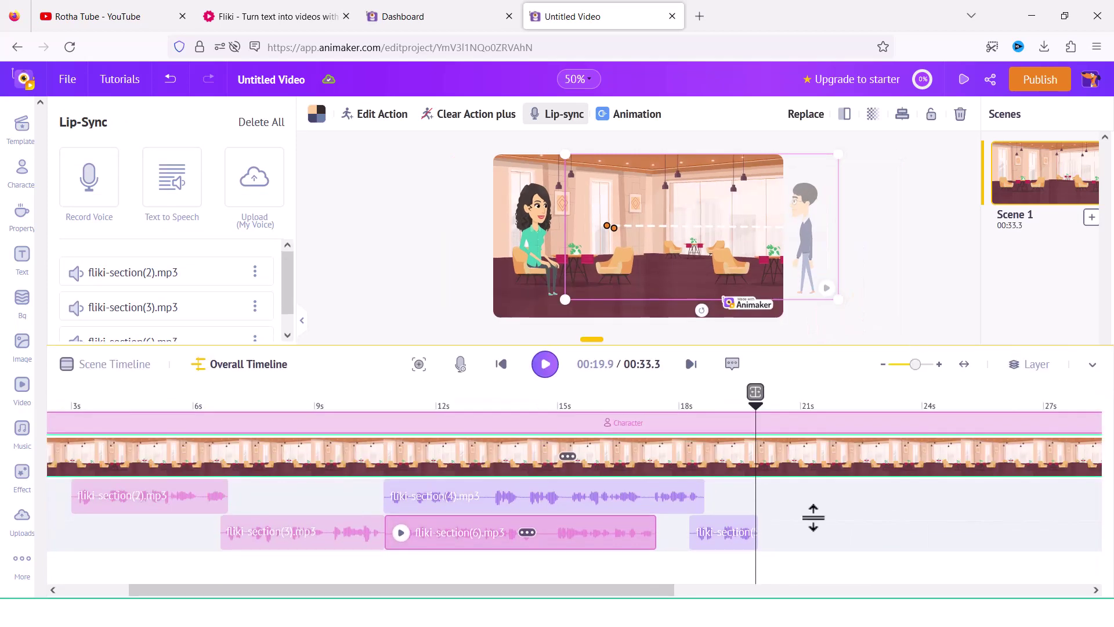
drag(580, 529, 613, 531)
scroll(627, 514, right, 2)
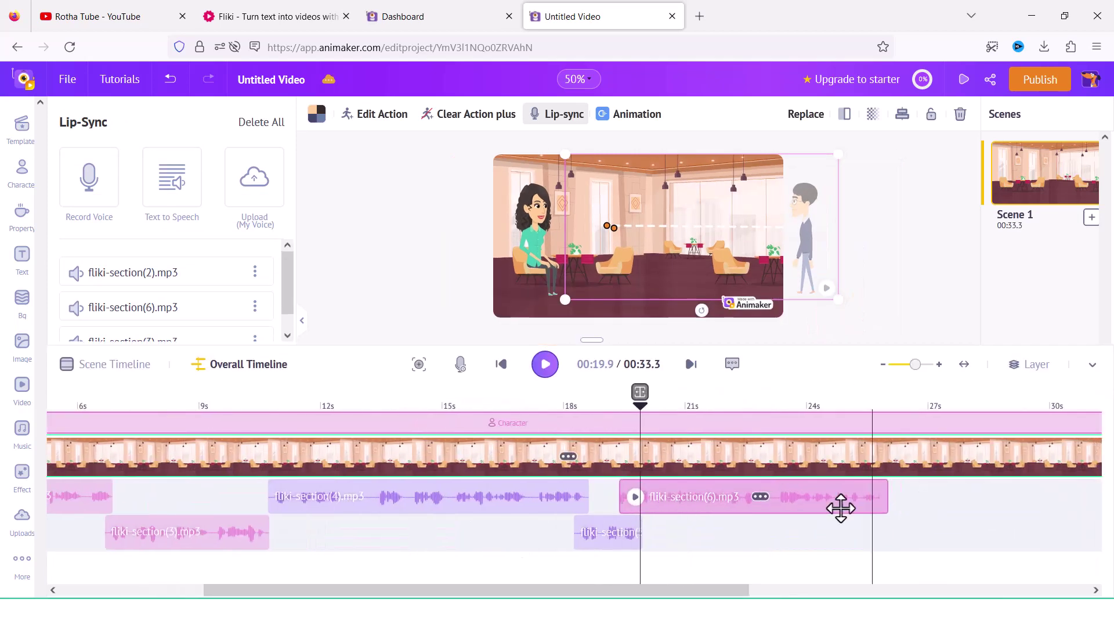
Add fliki-section(7).mp3 as the woman's lip-sync audio, starting at about 25.7 seconds
click(532, 258)
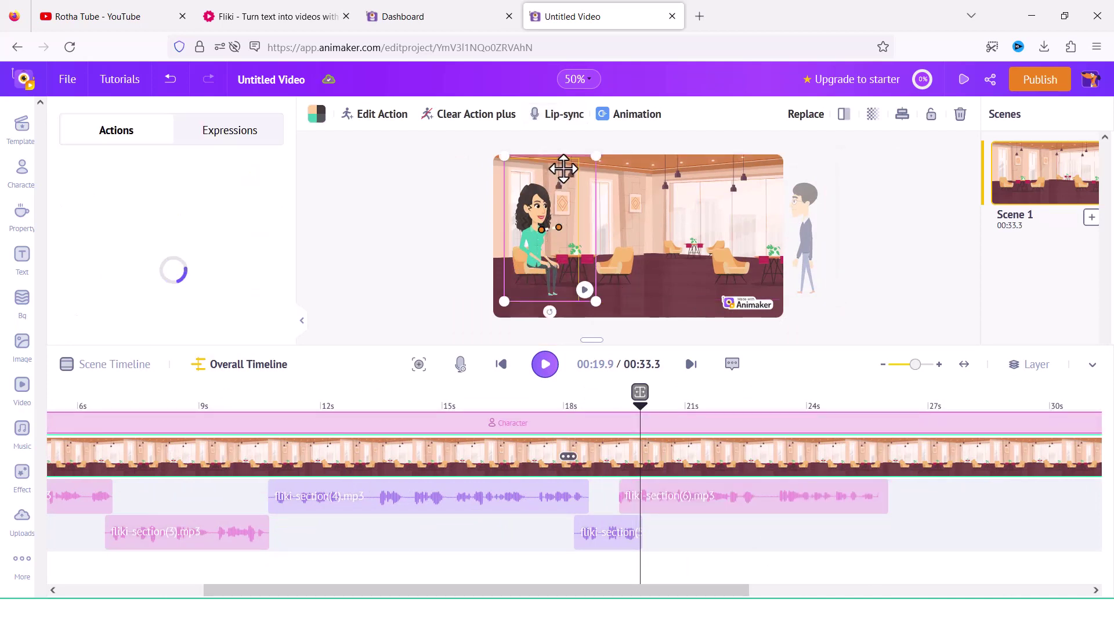
click(557, 116)
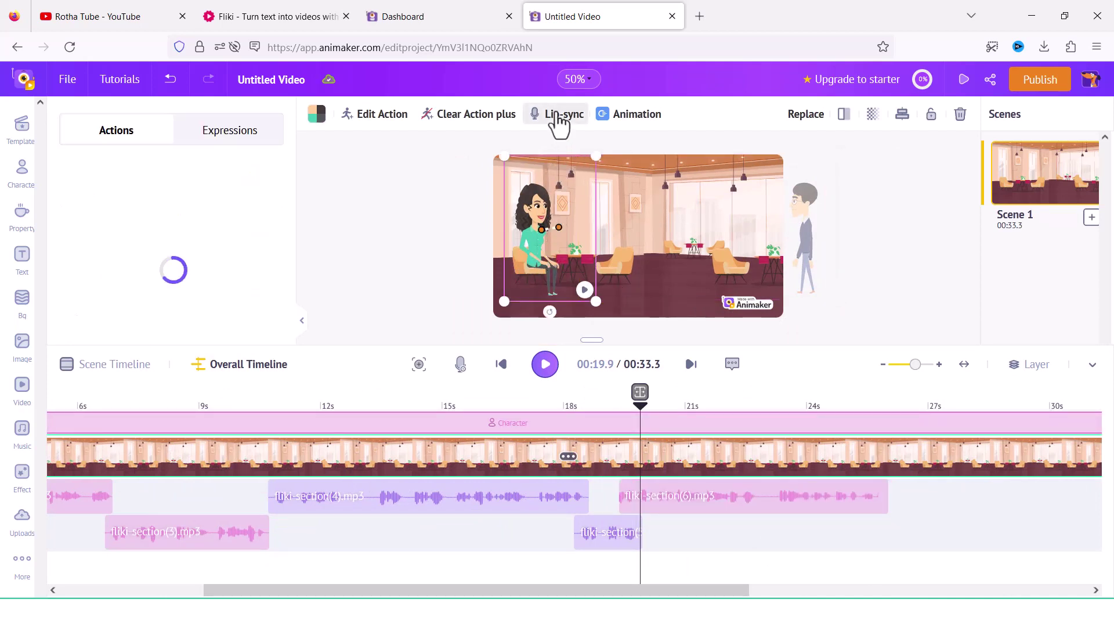
click(272, 190)
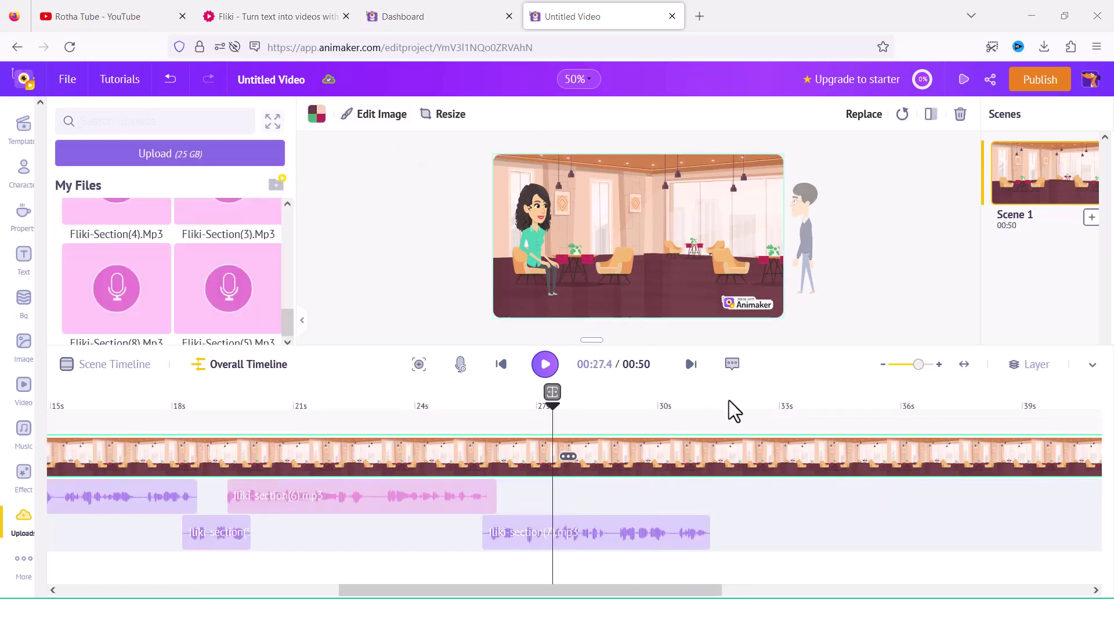
Add fliki-section(8).mp3 as the man's lip-sync audio on the upper audio track, starting at about 30 seconds
click(712, 410)
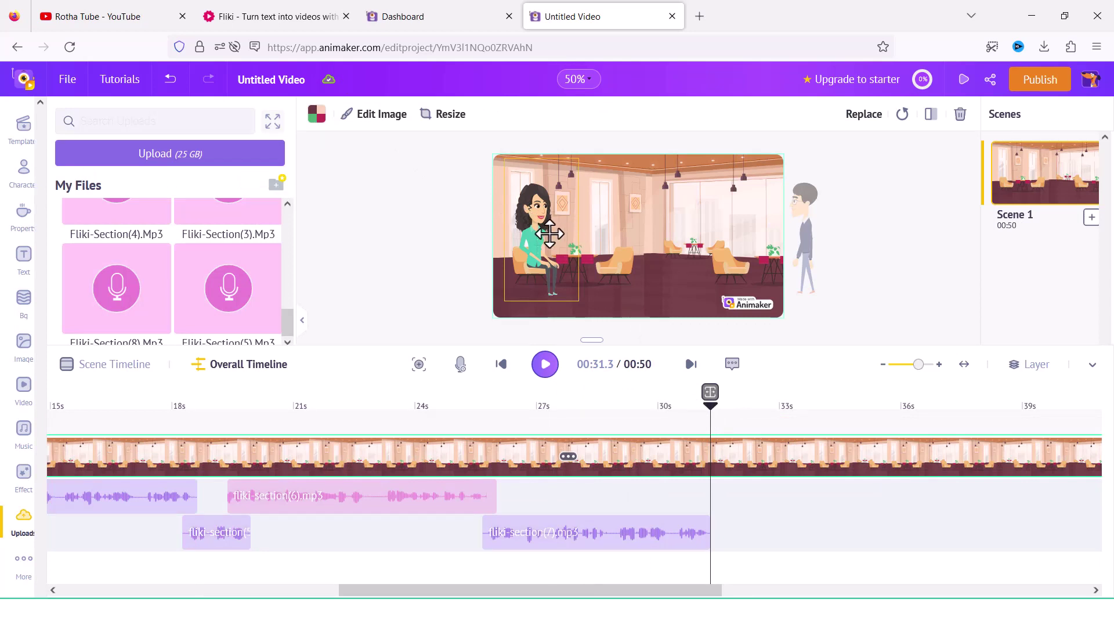
click(799, 250)
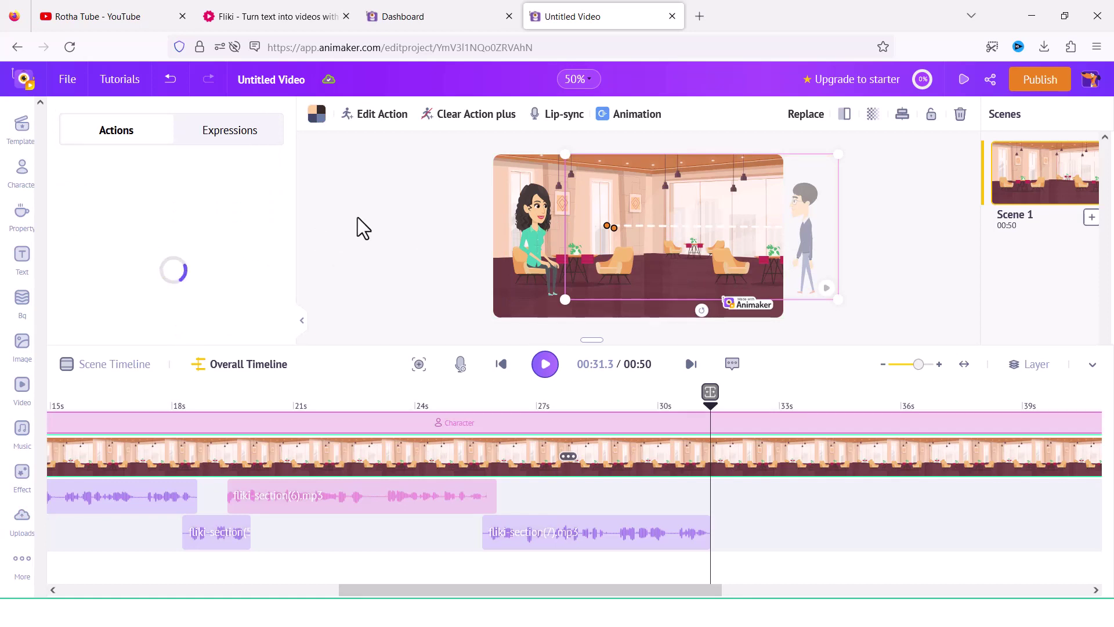
click(558, 119)
click(276, 191)
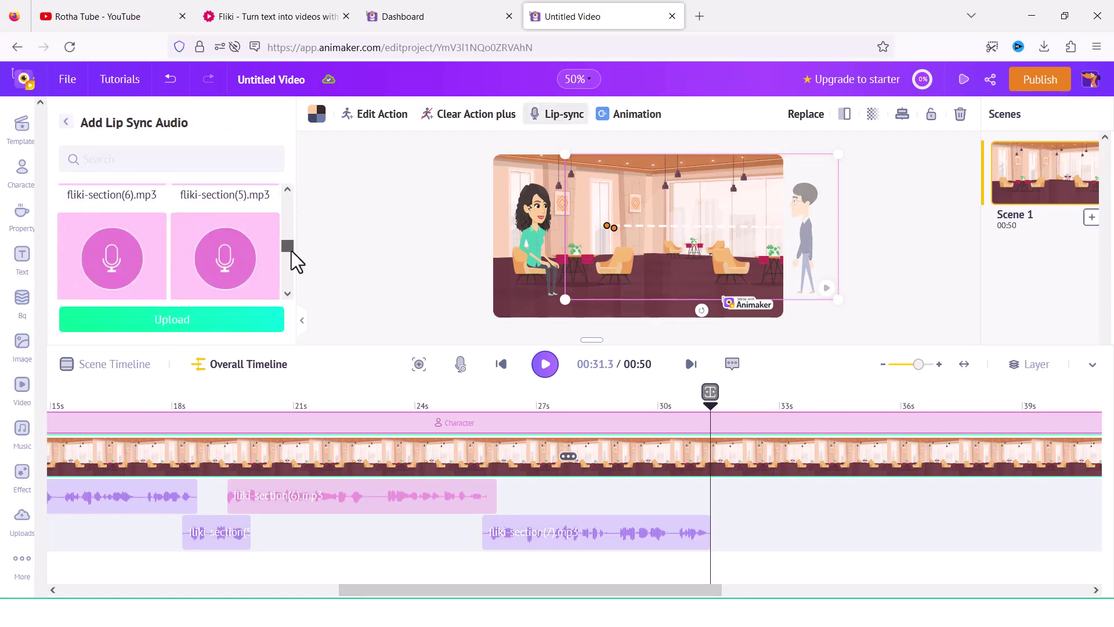
click(227, 200)
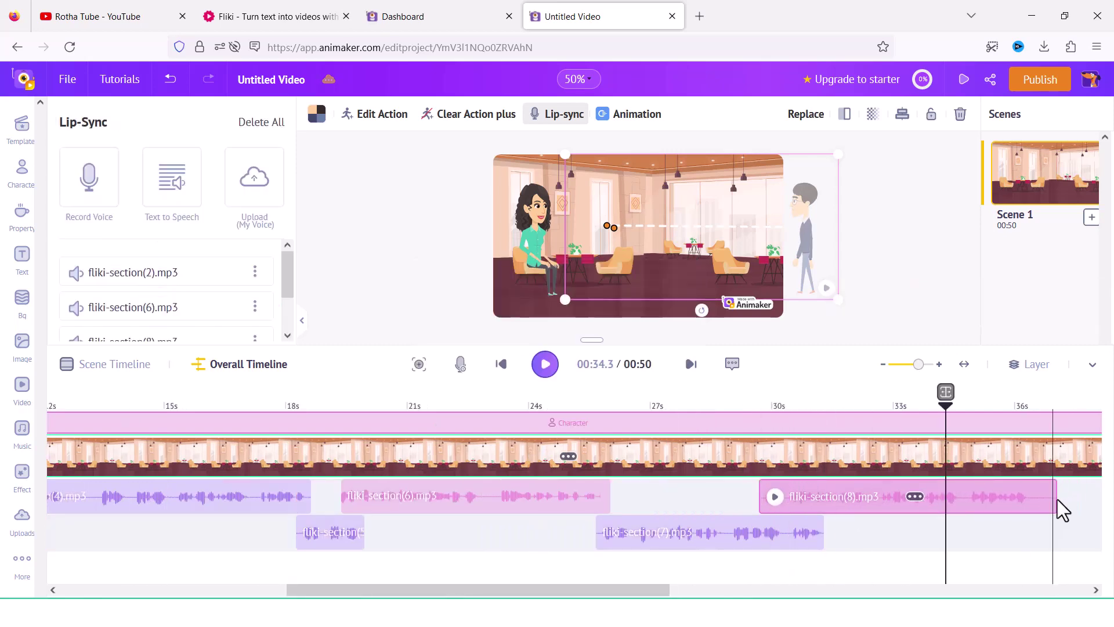
click(1045, 498)
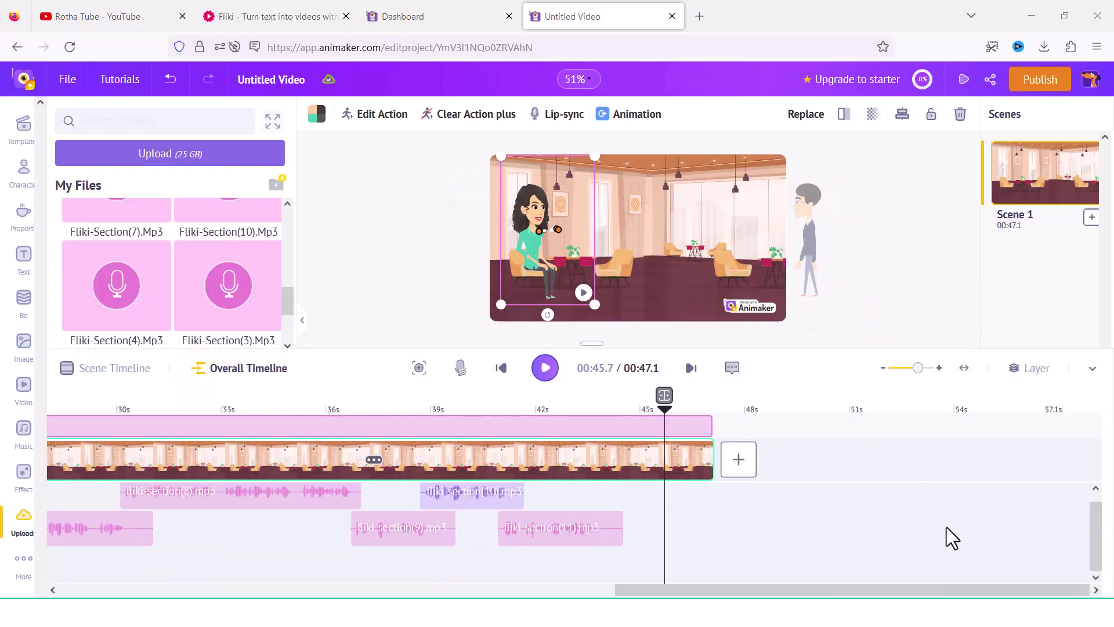
Review the order and spacing of all the lip-sync audio clips along the overall timeline
drag(907, 592, 794, 596)
drag(726, 592, 378, 592)
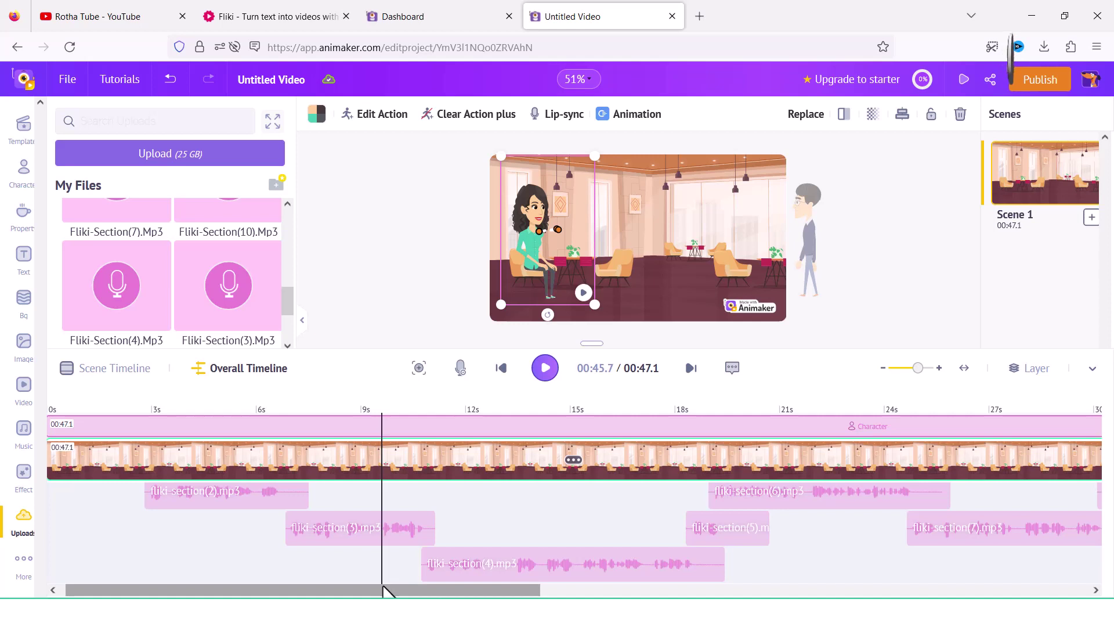
drag(383, 590, 324, 590)
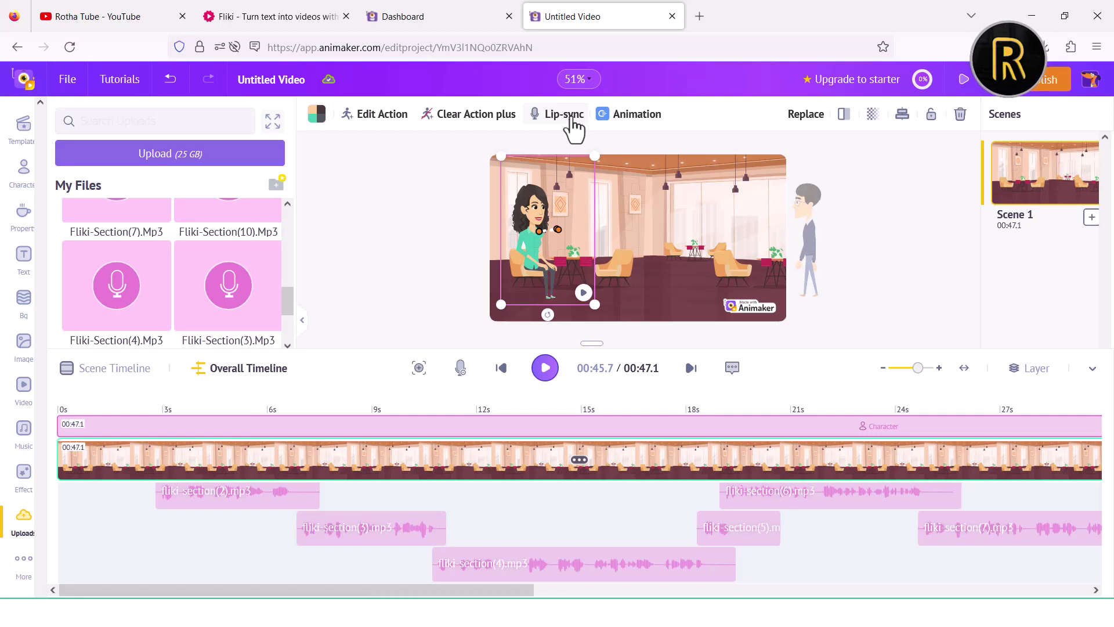
drag(510, 591, 950, 592)
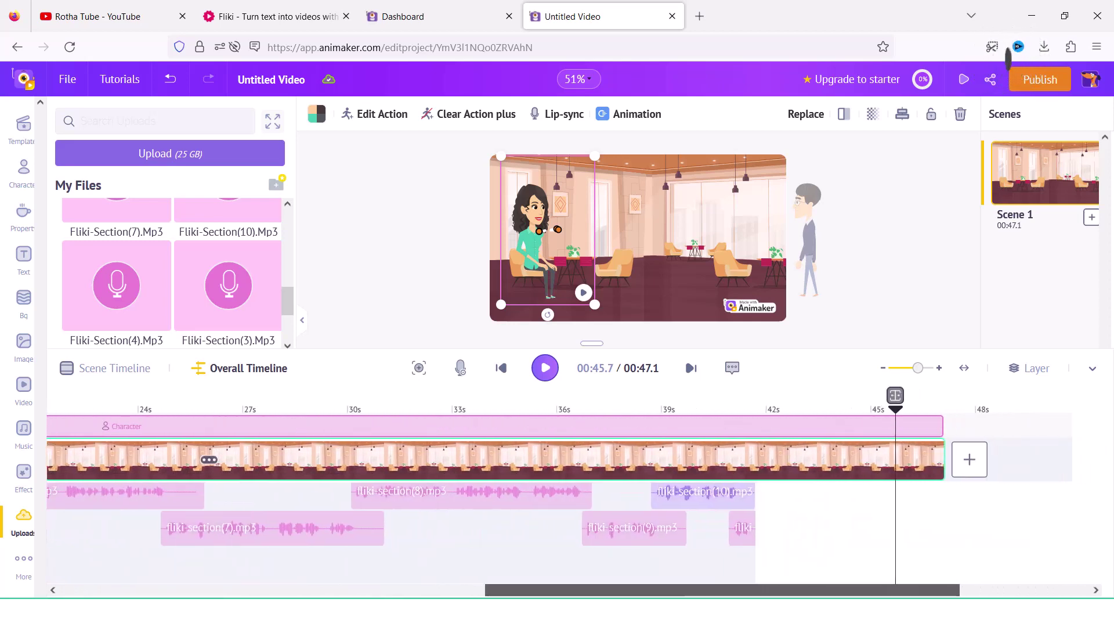
drag(690, 592, 750, 592)
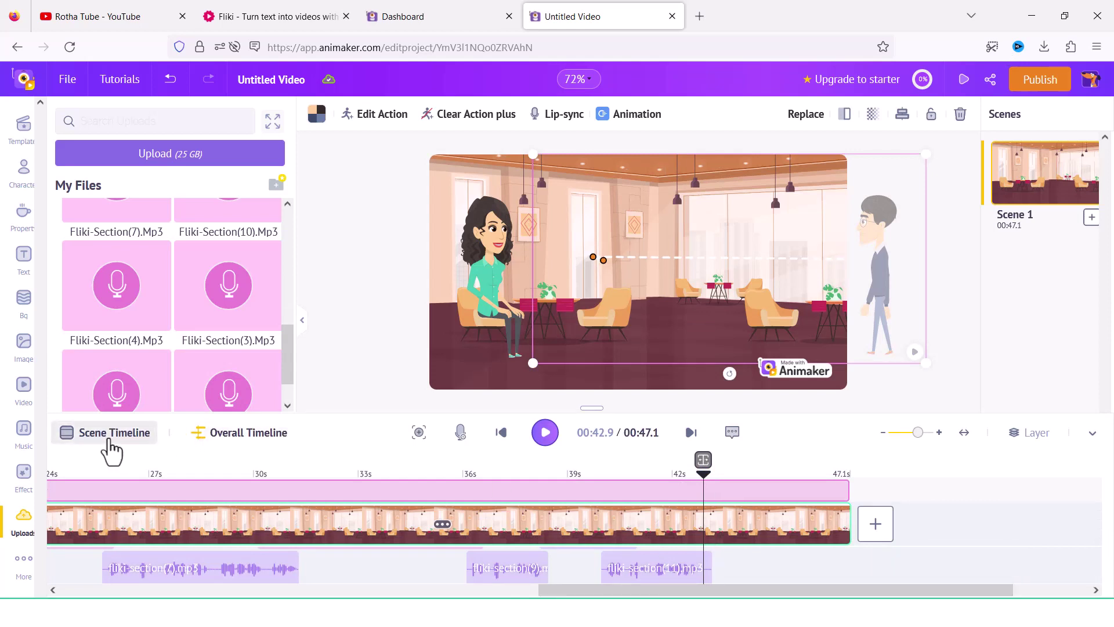
Add a Thumbs Up action to the man's ActionPlus sequence in Scene 1, just after his seated pose at about 11 seconds, and apply it
click(114, 434)
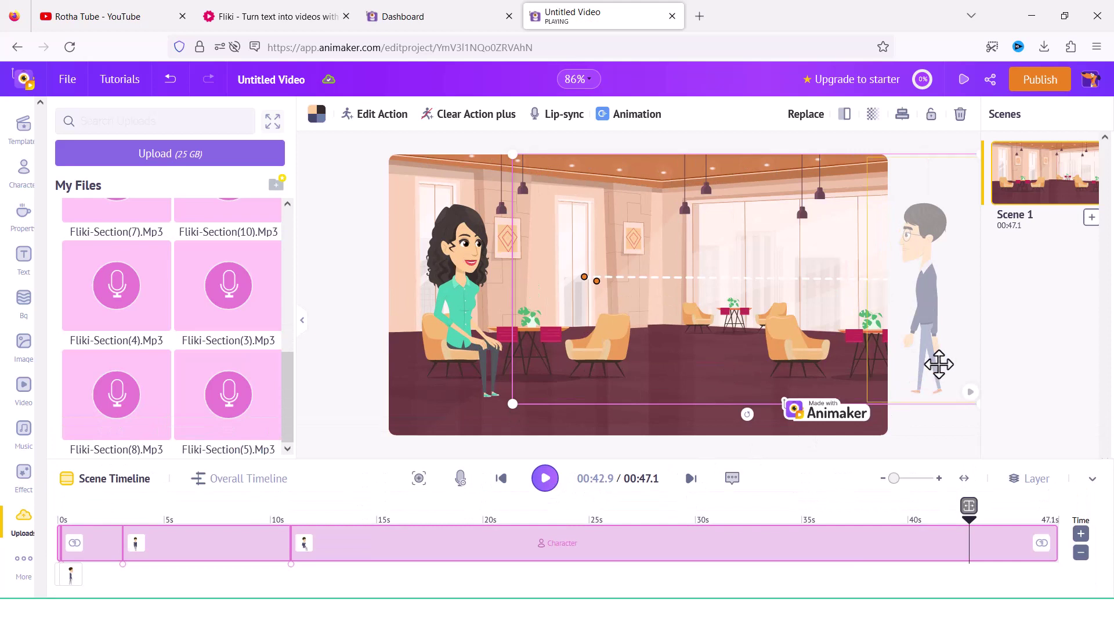
click(383, 115)
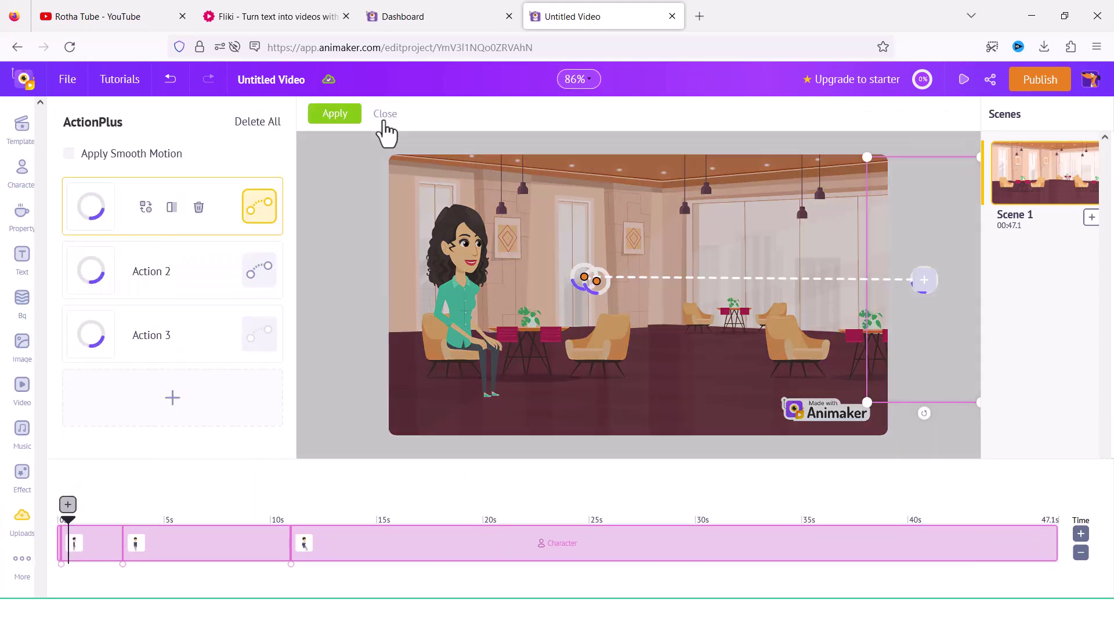
click(192, 413)
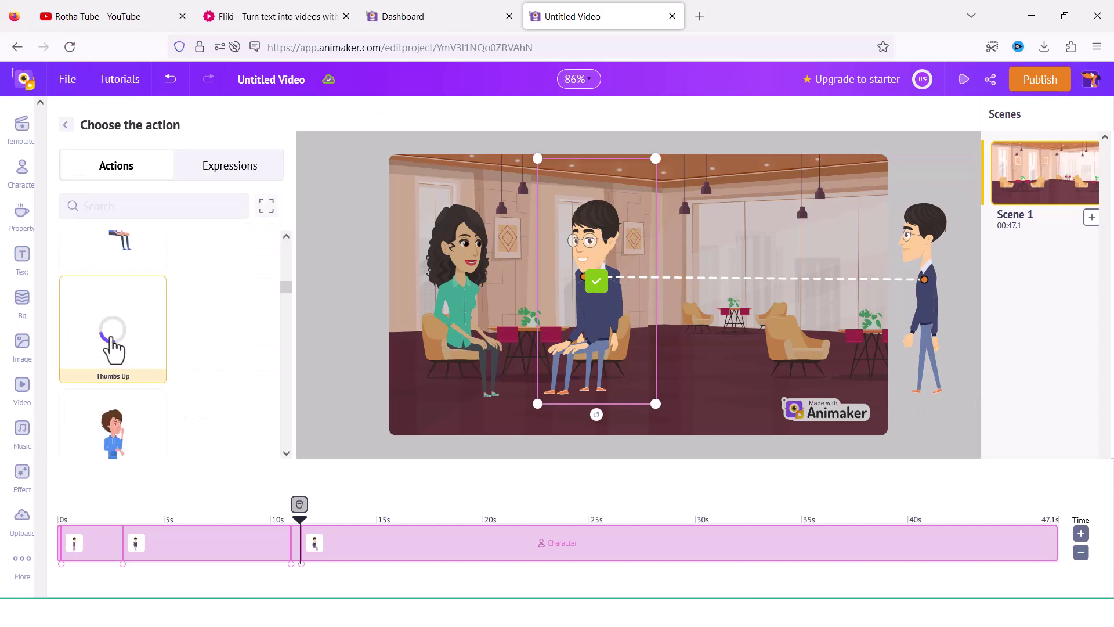
click(113, 330)
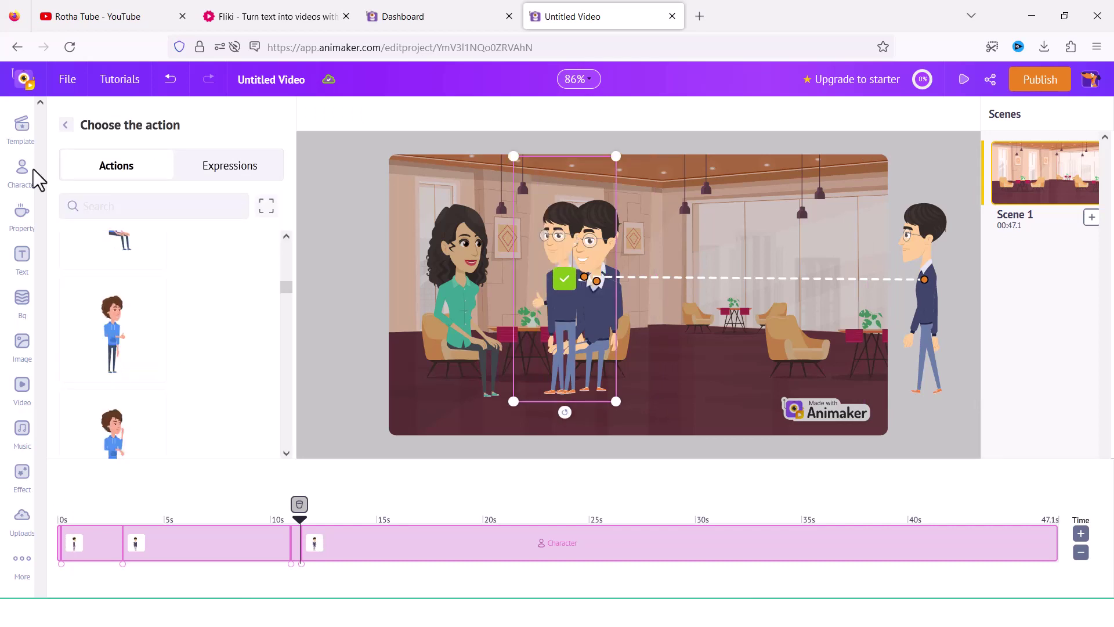
click(65, 127)
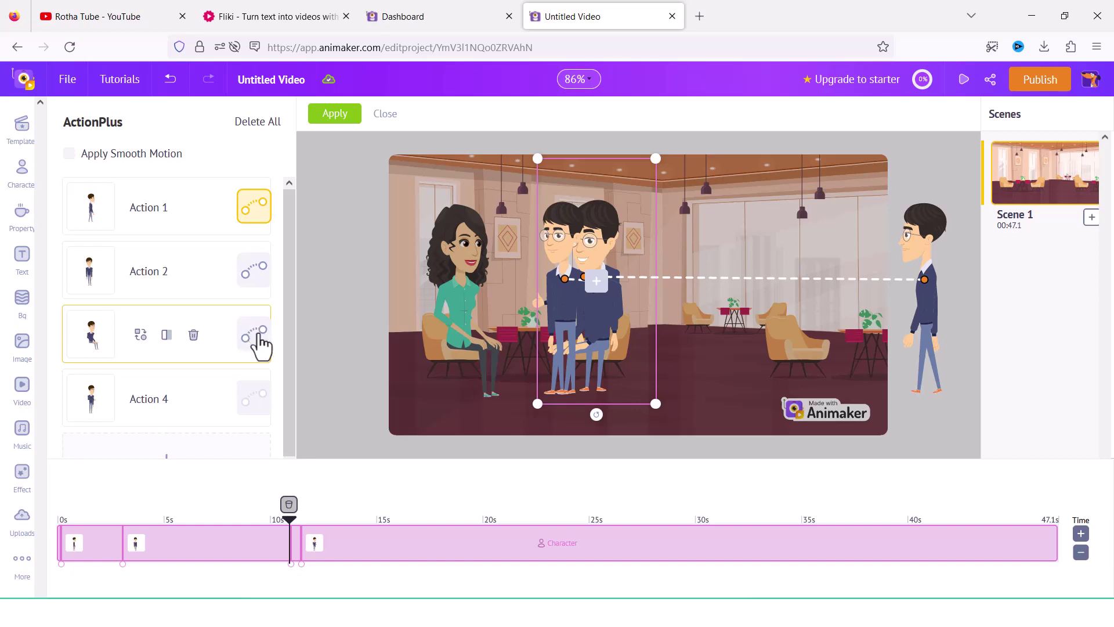
click(343, 119)
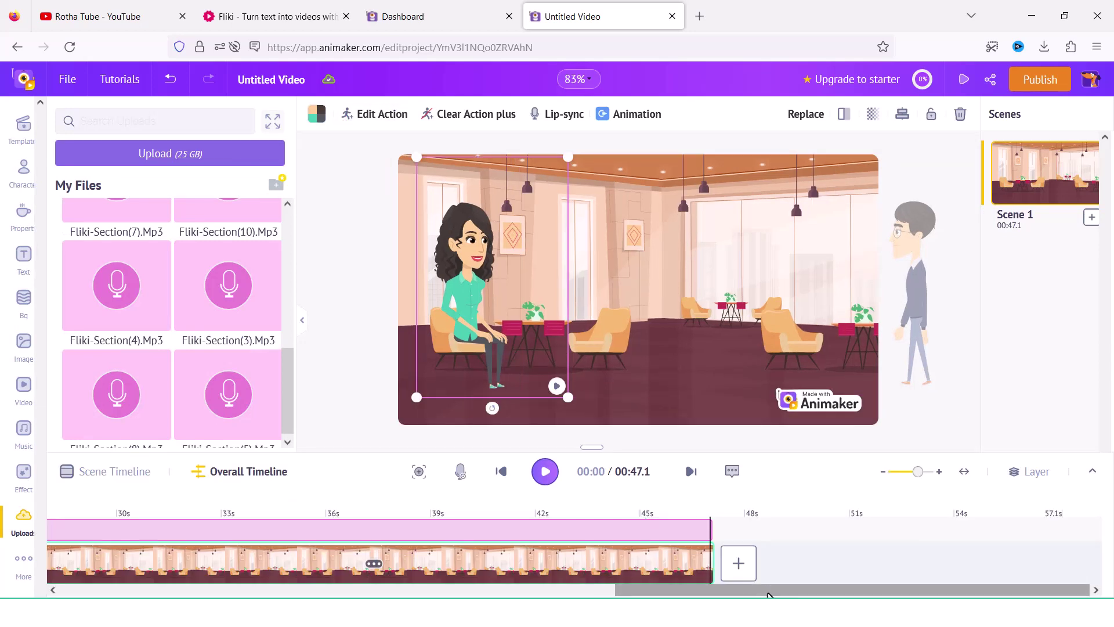
Add a second scene after the café scene and give it the Home background with the tree, white fence and garden
click(739, 567)
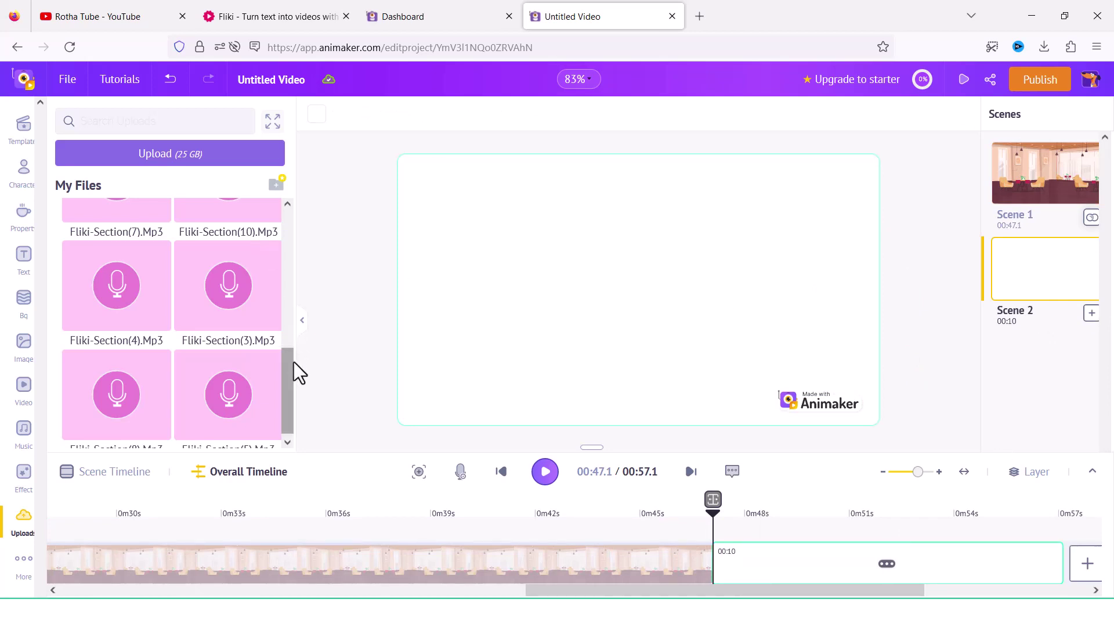
click(18, 299)
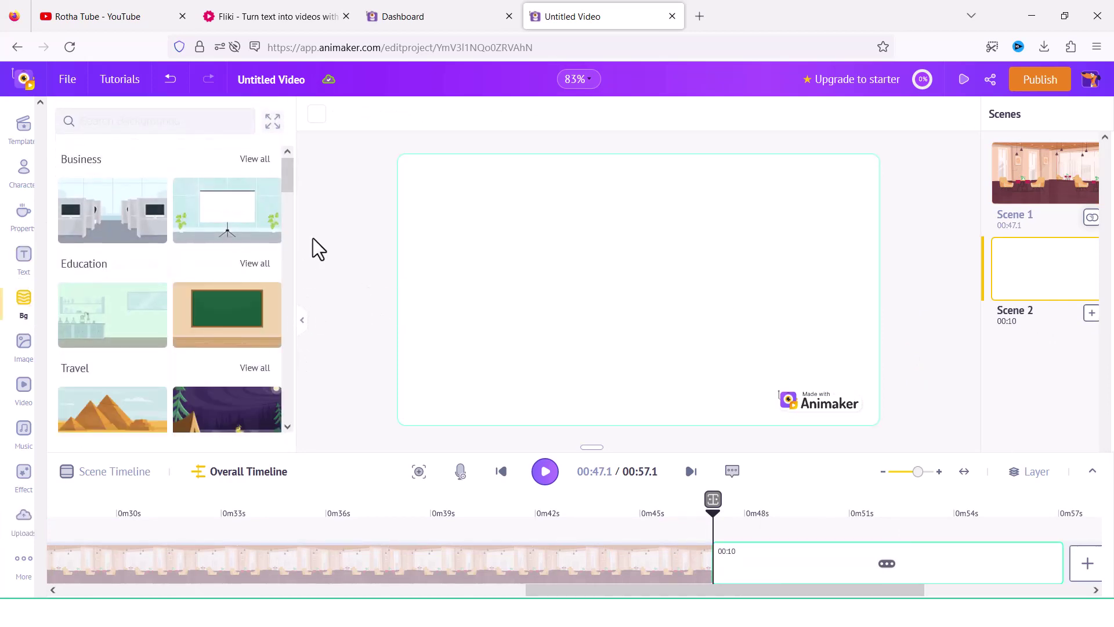
drag(292, 187, 276, 277)
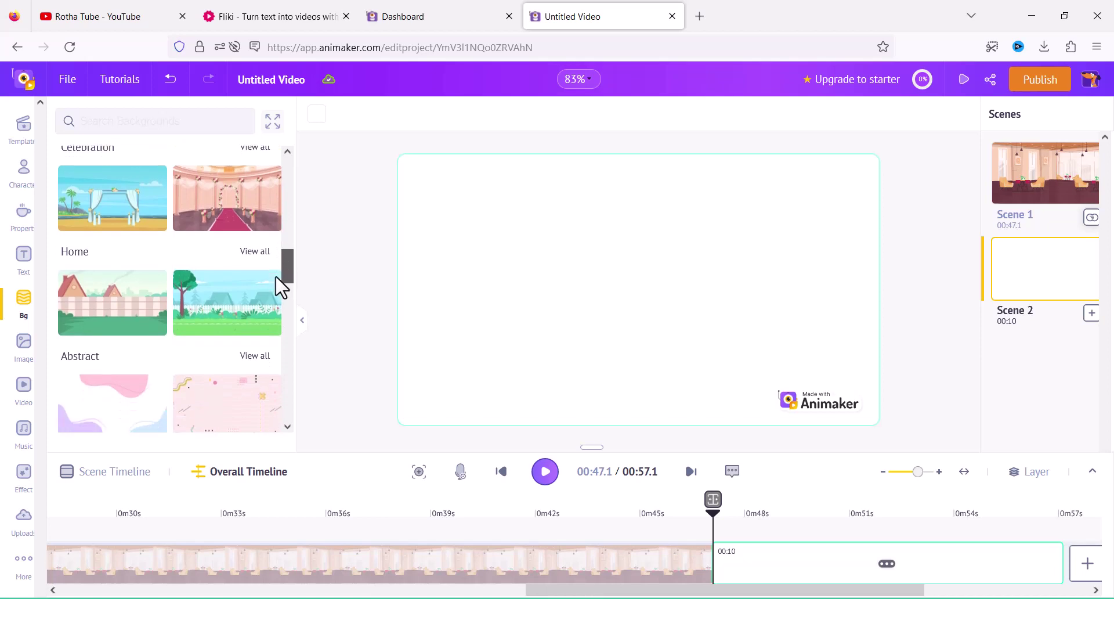
click(231, 318)
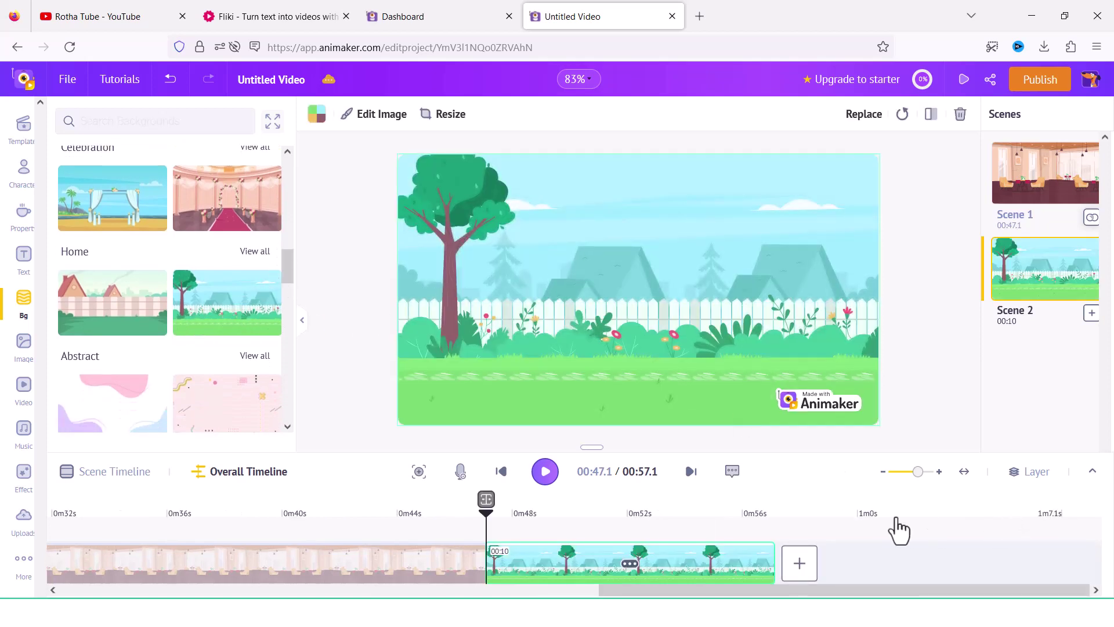
Add the woman in the green shirt beyond the left edge of Scene 2, with the Walking With Luggage Bag action
click(23, 174)
click(177, 389)
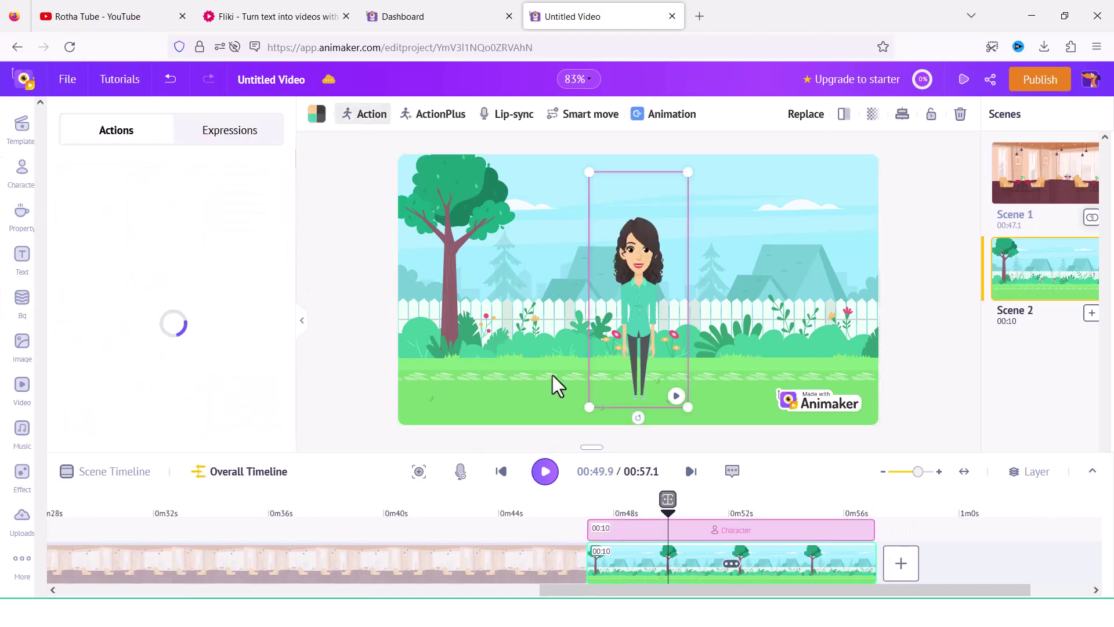
drag(653, 309, 383, 309)
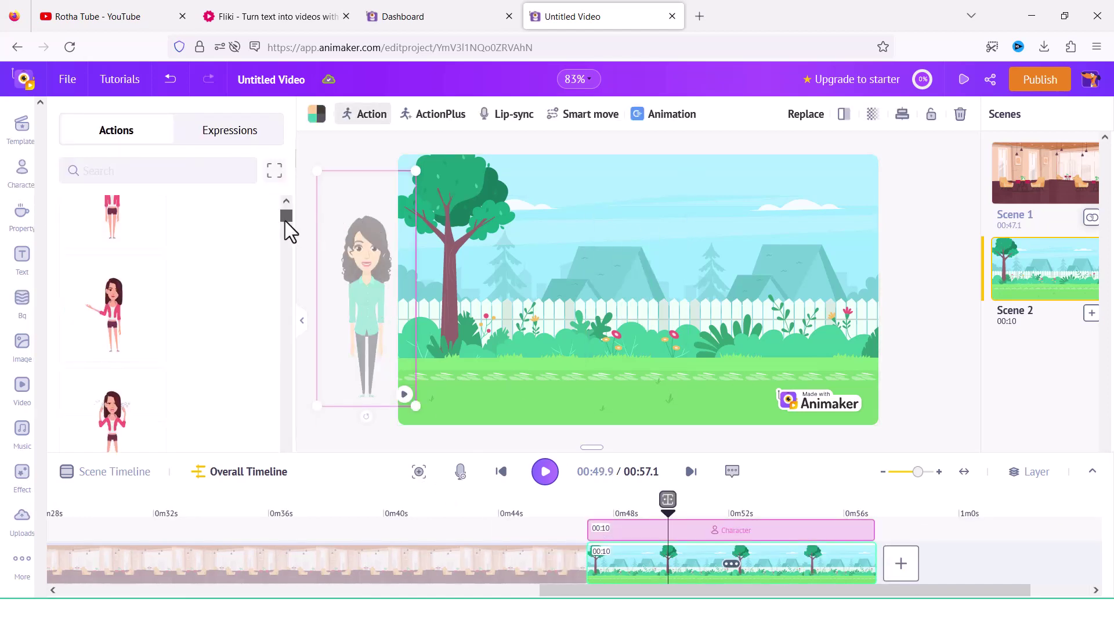
click(165, 170)
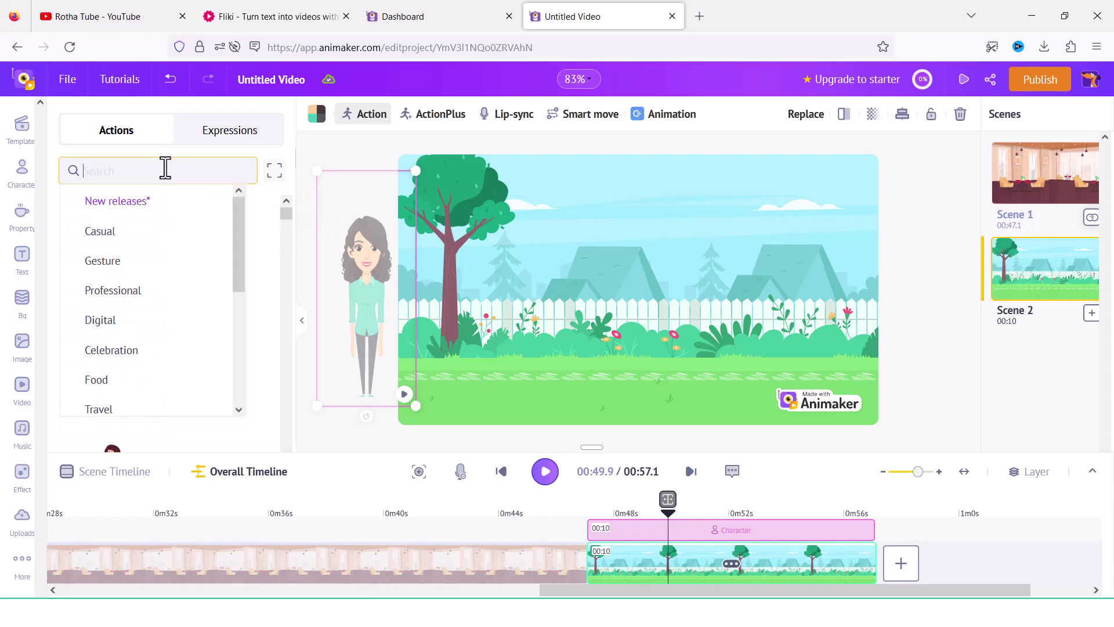
text(walking)
click(128, 300)
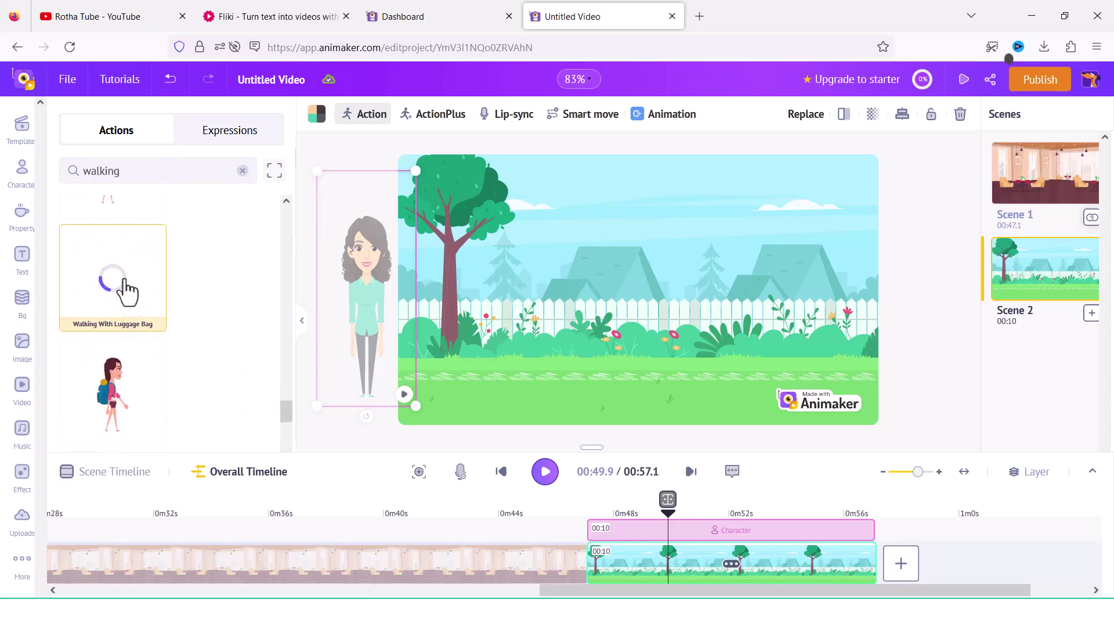
Apply a Smart move that carries the woman from left to right across the garden, ending at about 51.1 seconds
click(578, 115)
drag(210, 573, 458, 575)
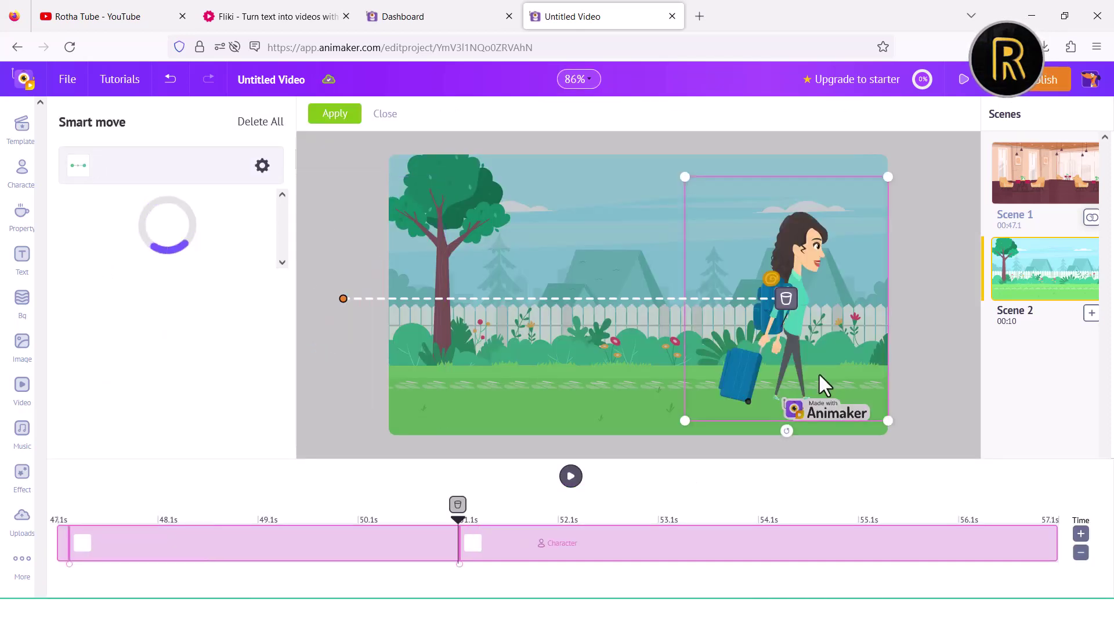
click(330, 119)
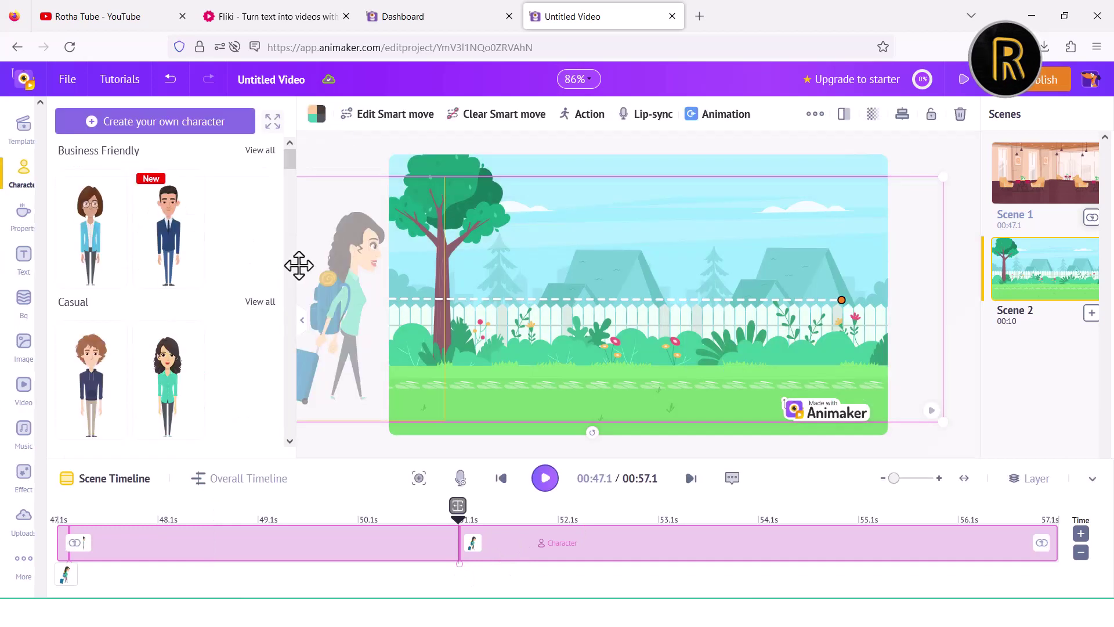
Add the man with glasses to Scene 2 with the Walking With Bag action, placed behind the woman beyond the left edge
mouse_move(294, 162)
mouse_down()
mouse_move(294, 178)
mouse_move(294, 162)
mouse_up()
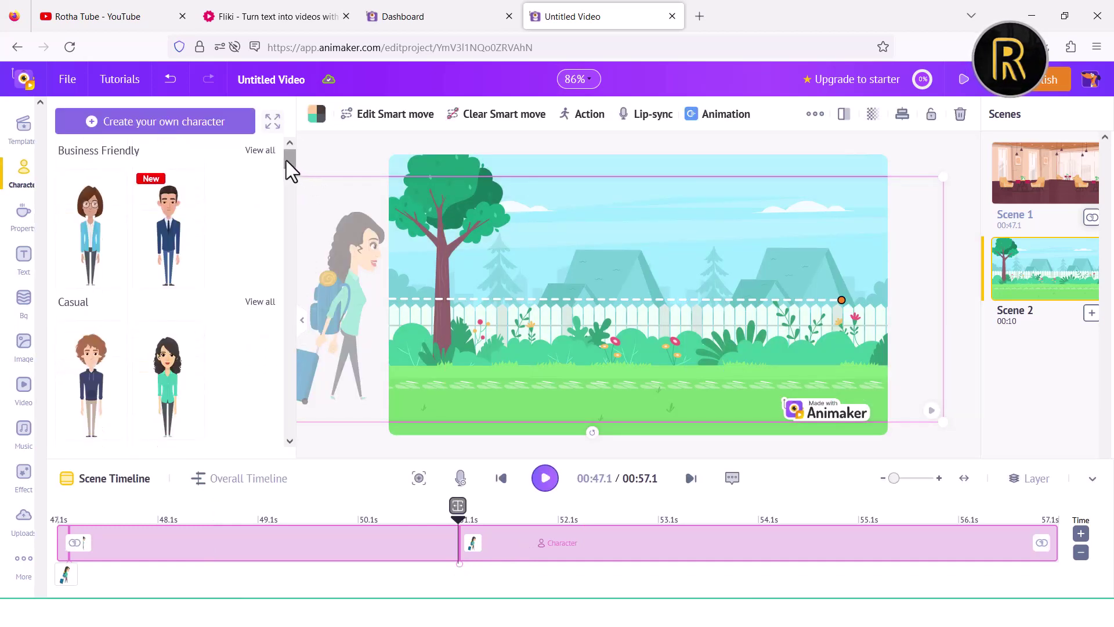
click(197, 217)
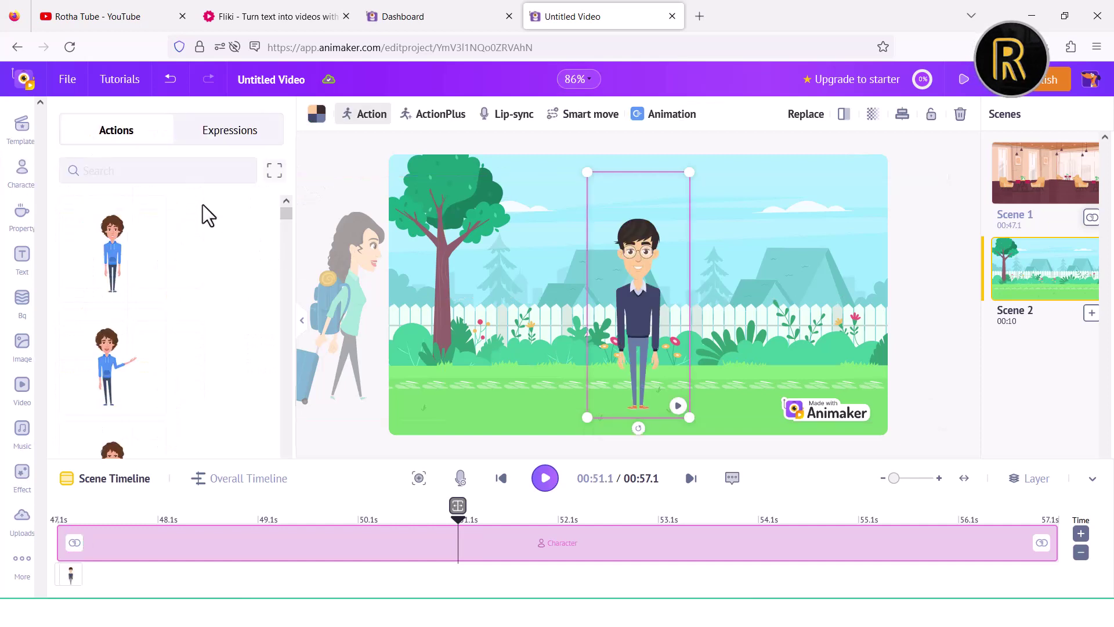
click(179, 173)
text(q)
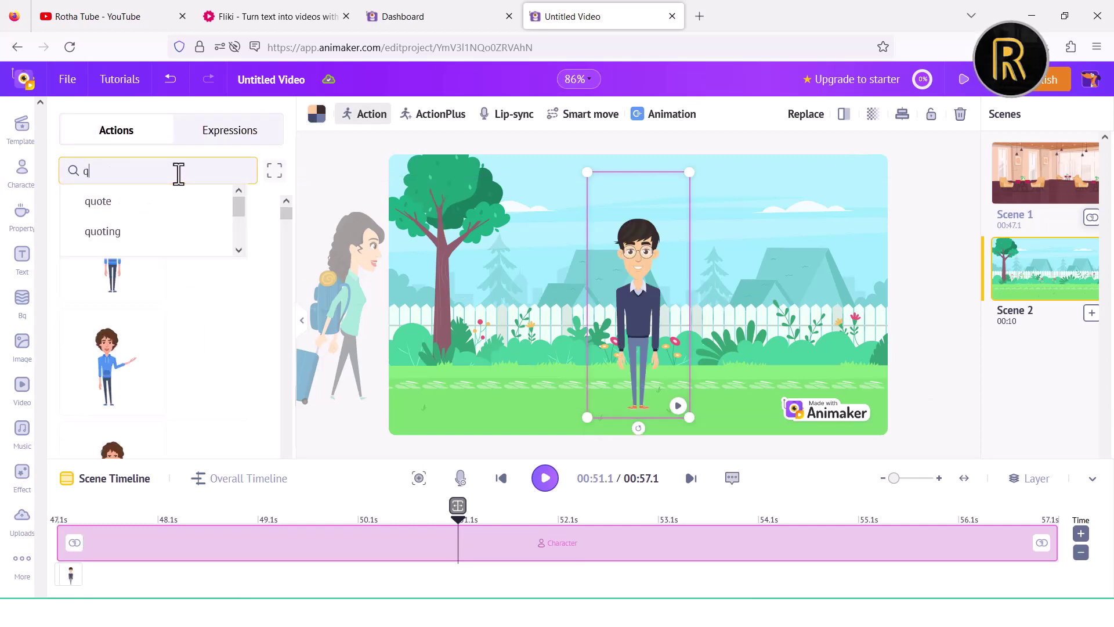
key(BackSpace)
text(walking)
key(Return)
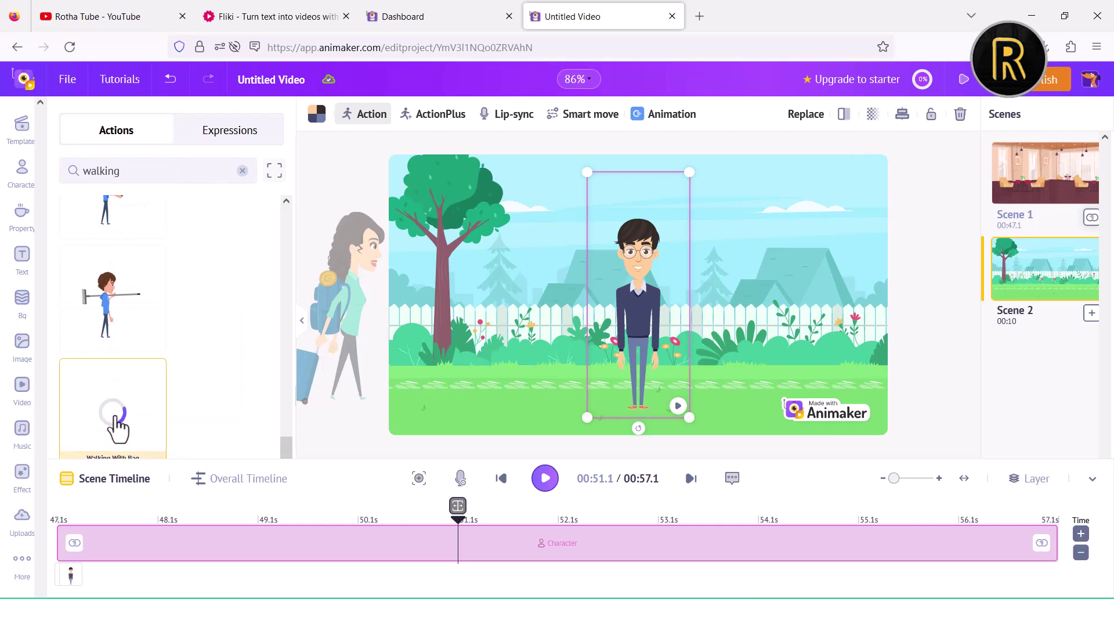
click(115, 418)
drag(578, 323, 311, 317)
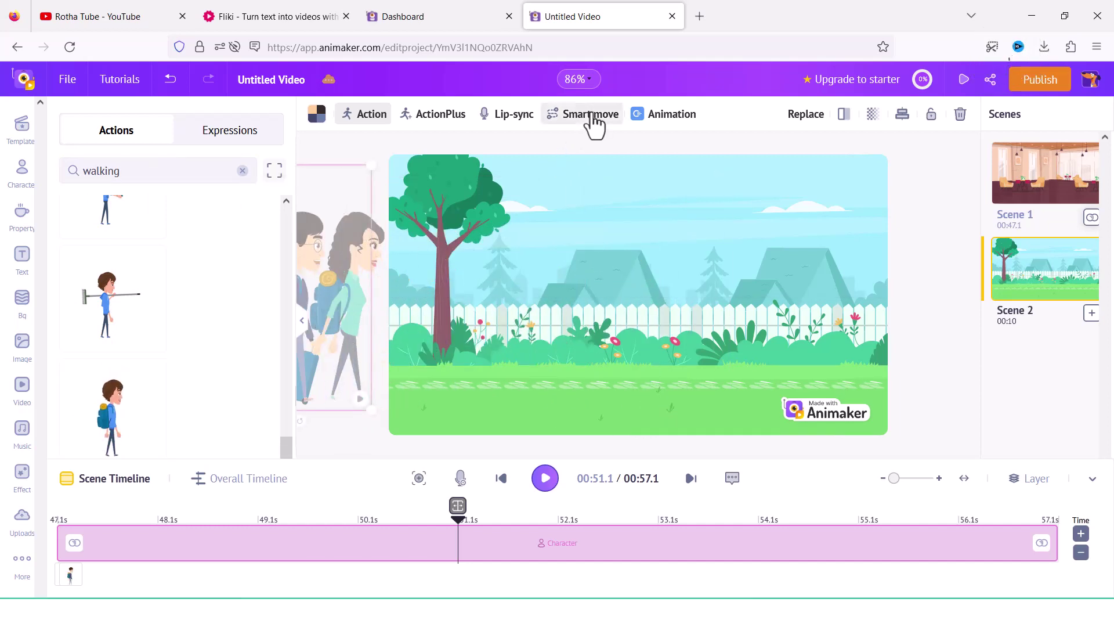
Apply a left-to-right Smart move that carries the man past the garden's right edge, ending at about 51.1 seconds
click(593, 121)
drag(812, 316, 935, 311)
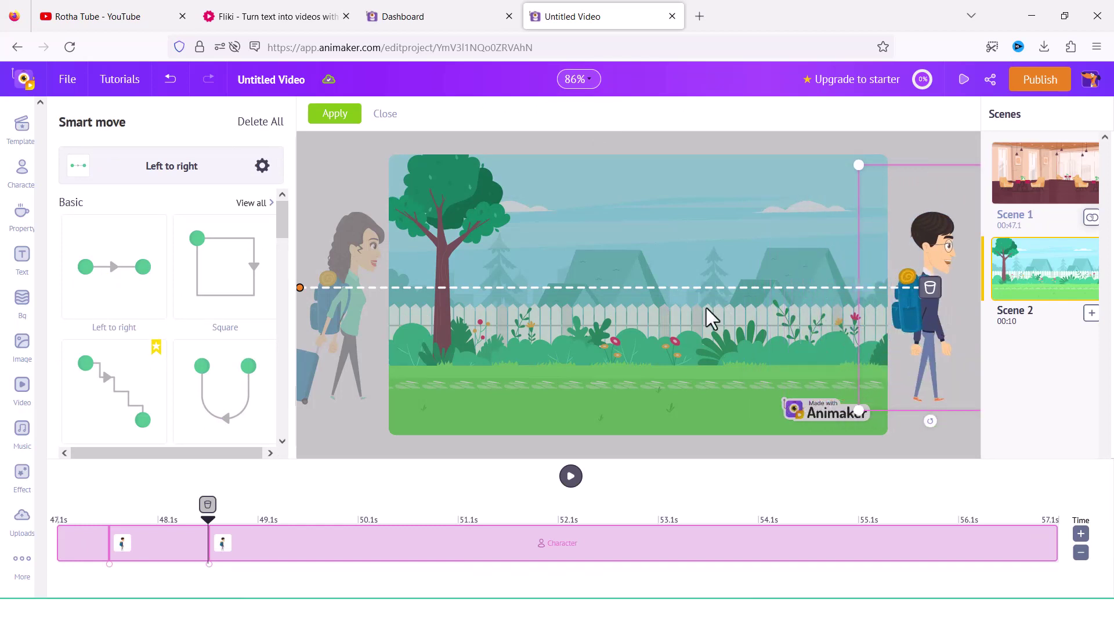
click(334, 115)
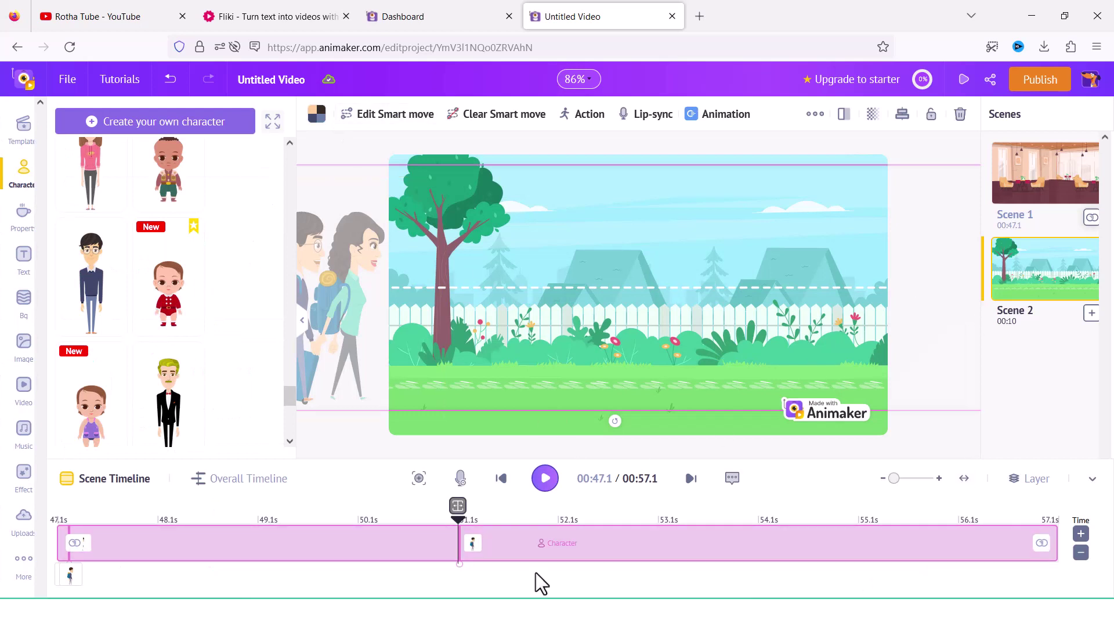
Show the overall timeline and export the project as a downloadable HD 720p mp4 video
click(237, 482)
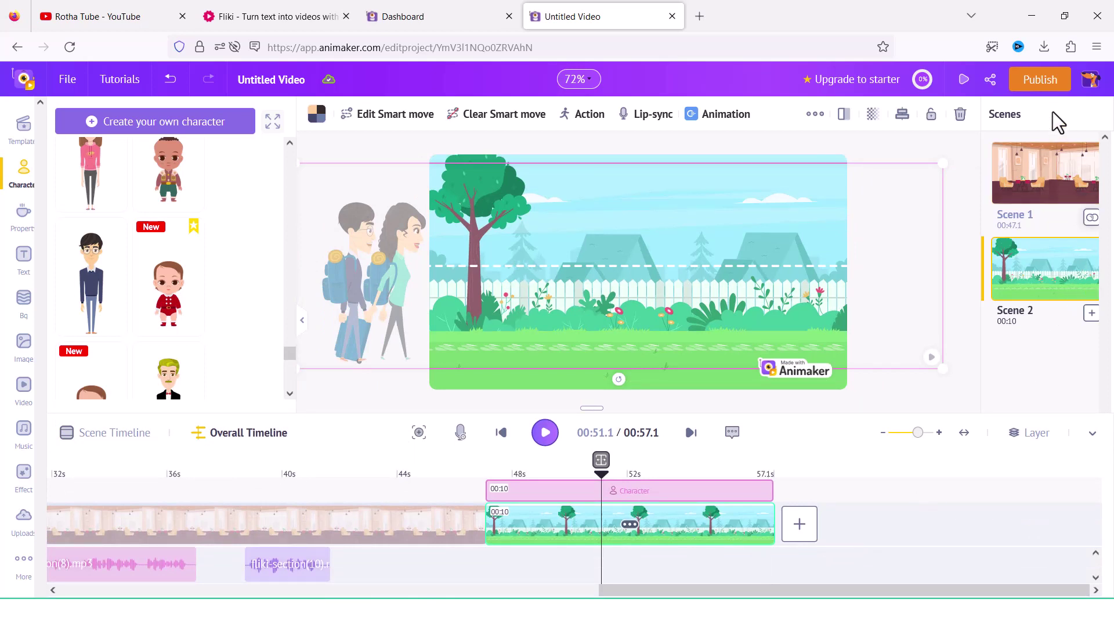
click(1041, 81)
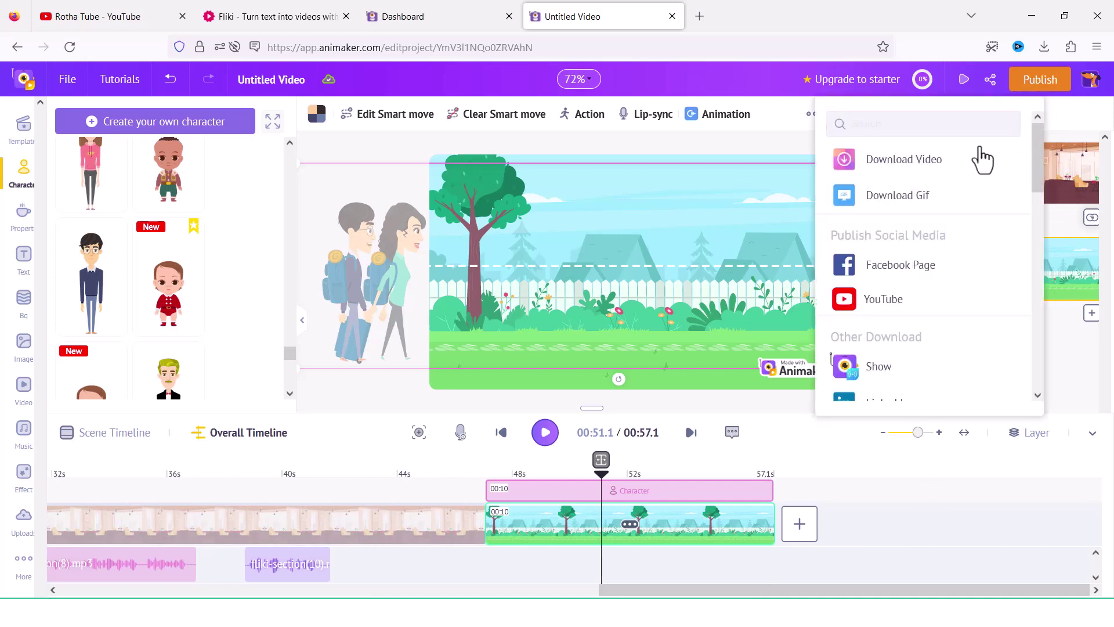
click(913, 168)
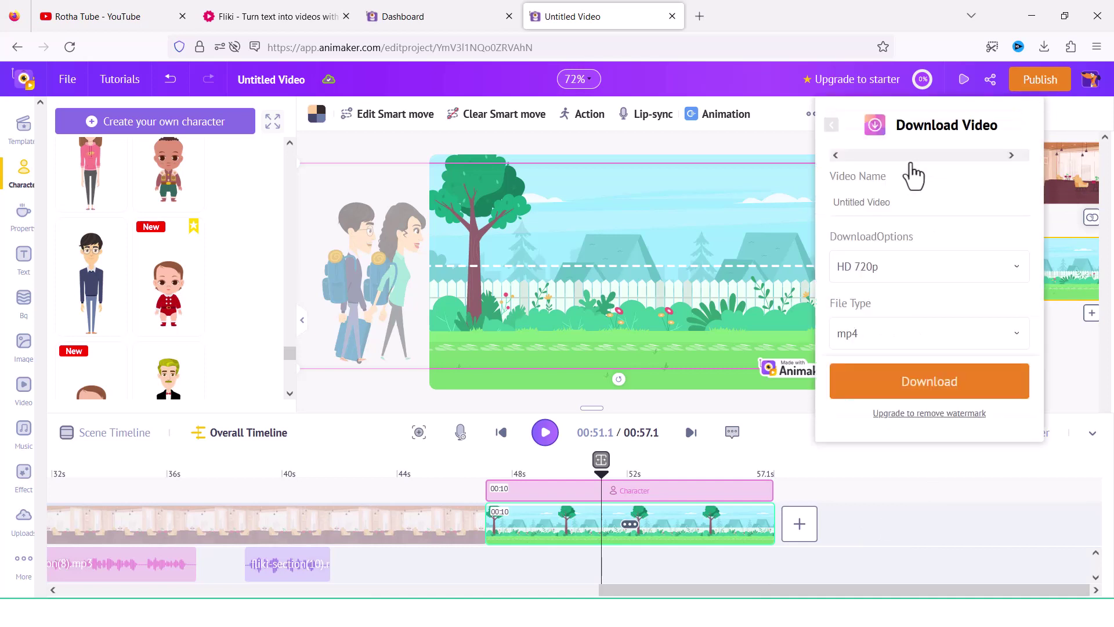
click(940, 390)
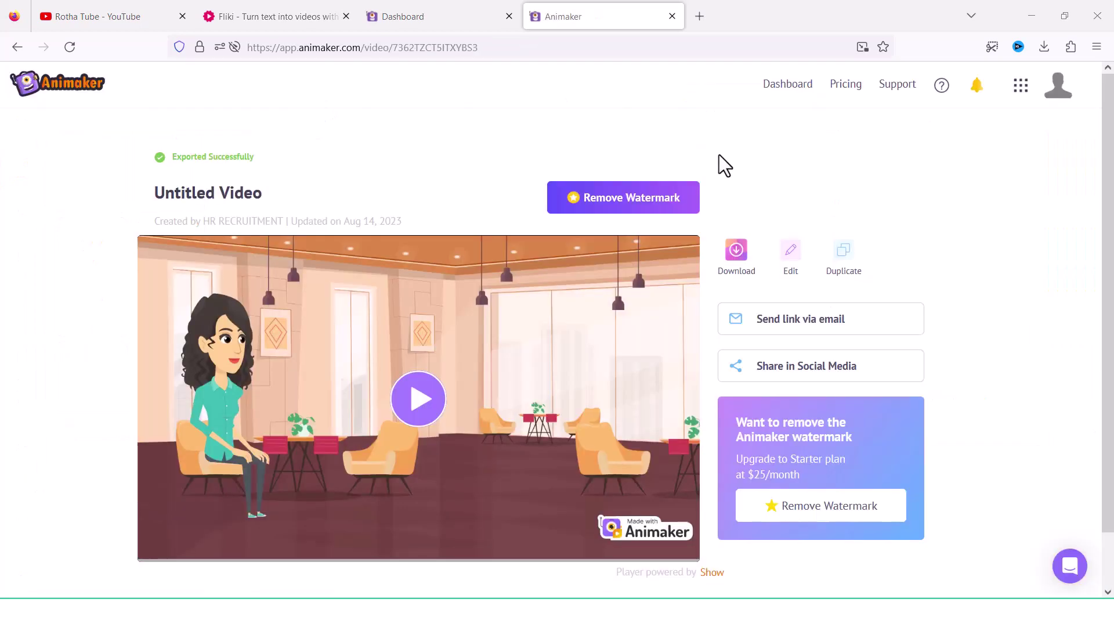